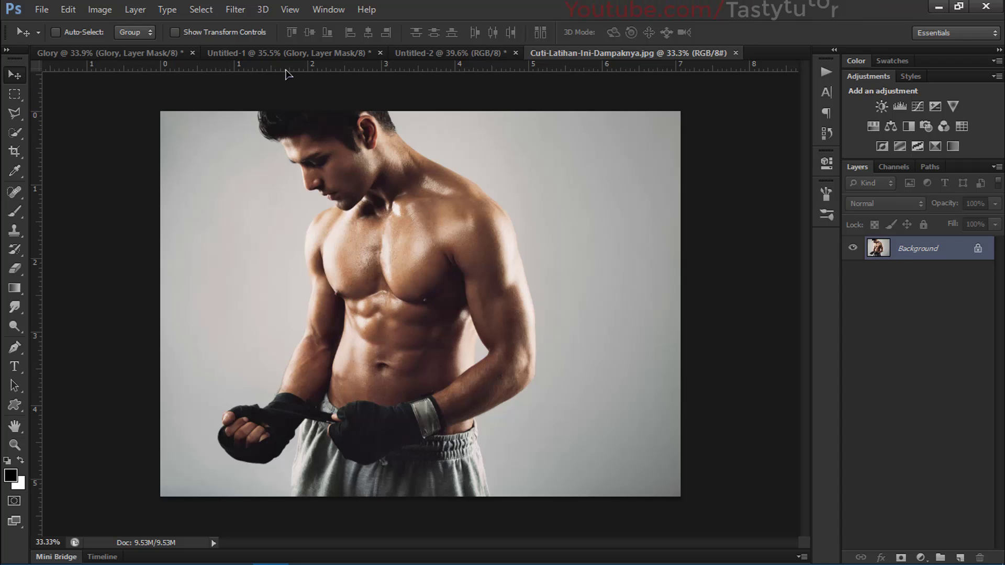
- On the Glory tab, hide and reshow the Glory group to compare the soldier before and after
click(126, 54)
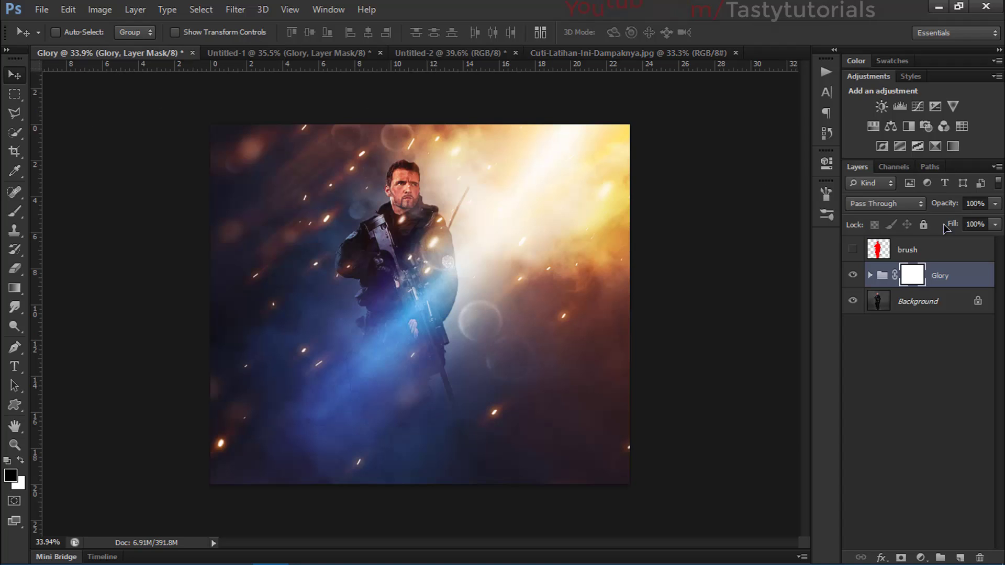
click(853, 276)
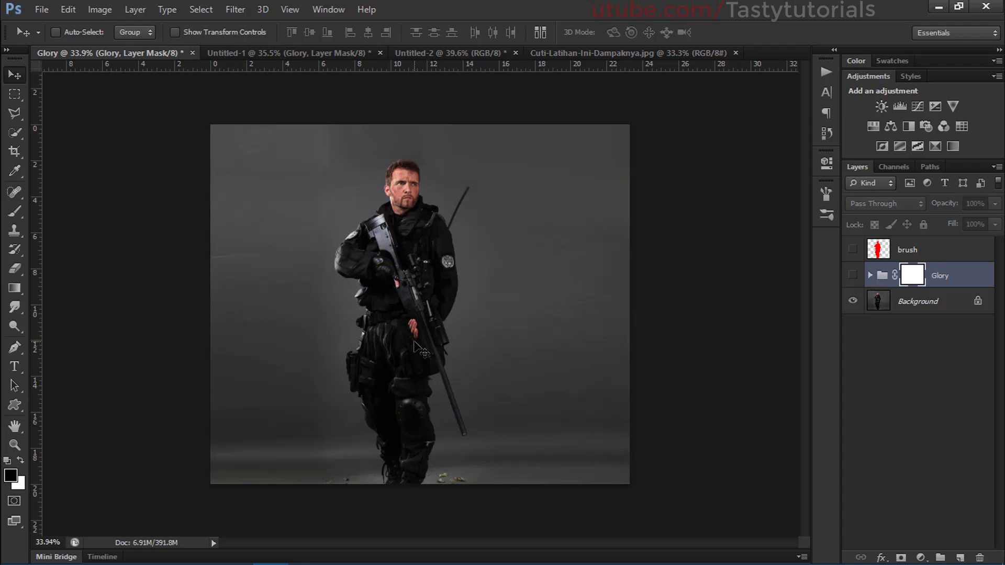
scroll(412, 324, up, 2)
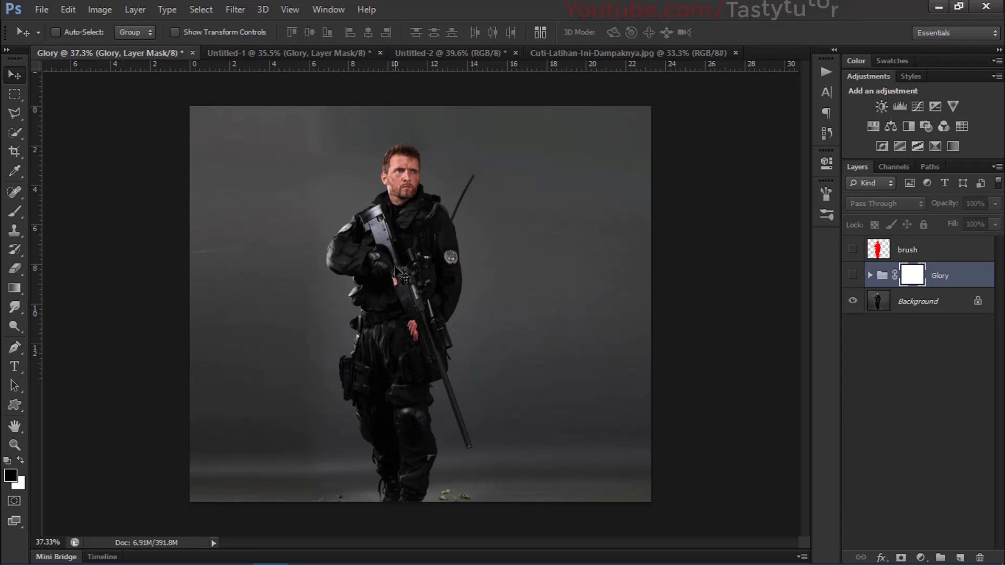
click(852, 276)
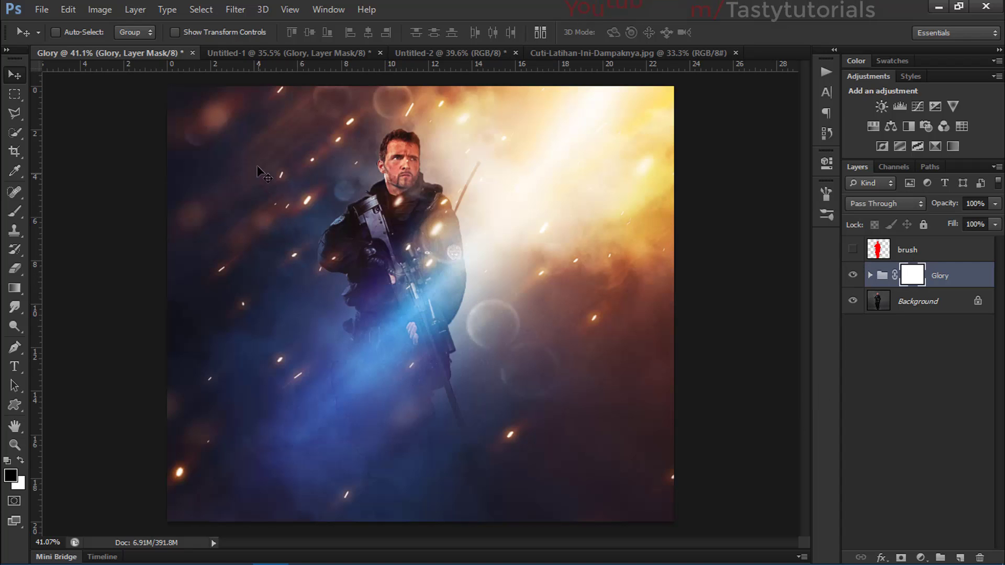
- On Untitled-1, toggle the Glory effects off and on over the boxer
click(288, 52)
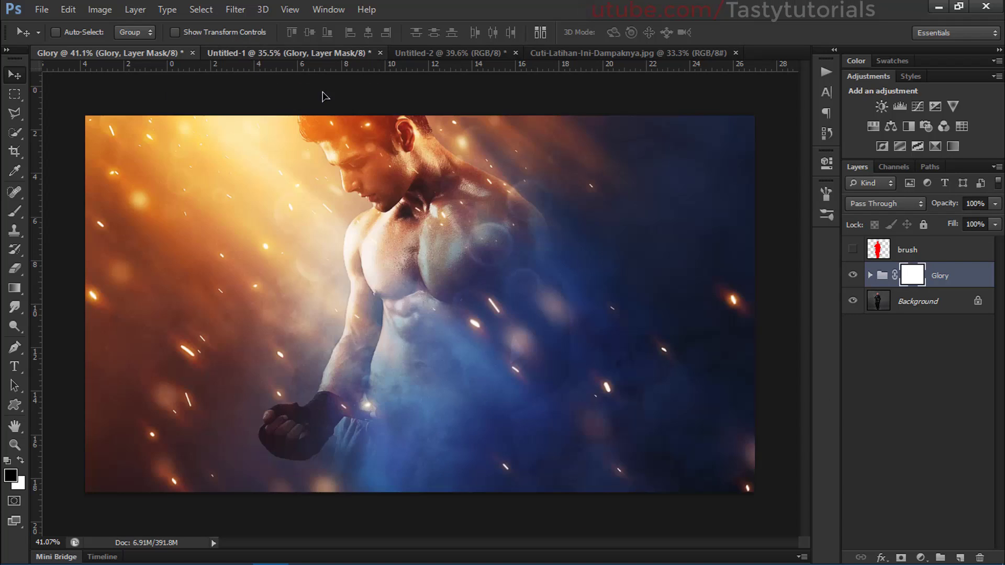
click(853, 265)
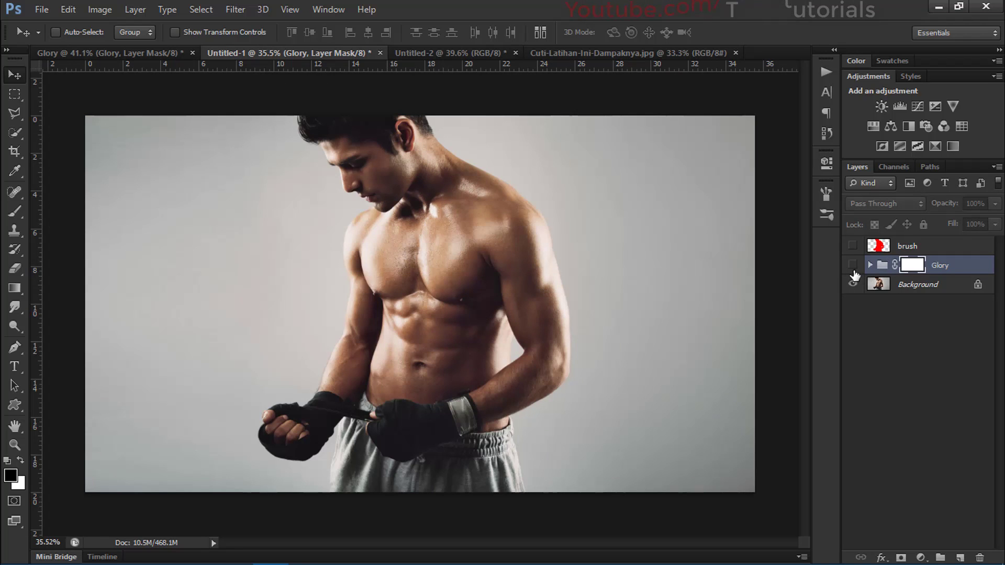
click(853, 266)
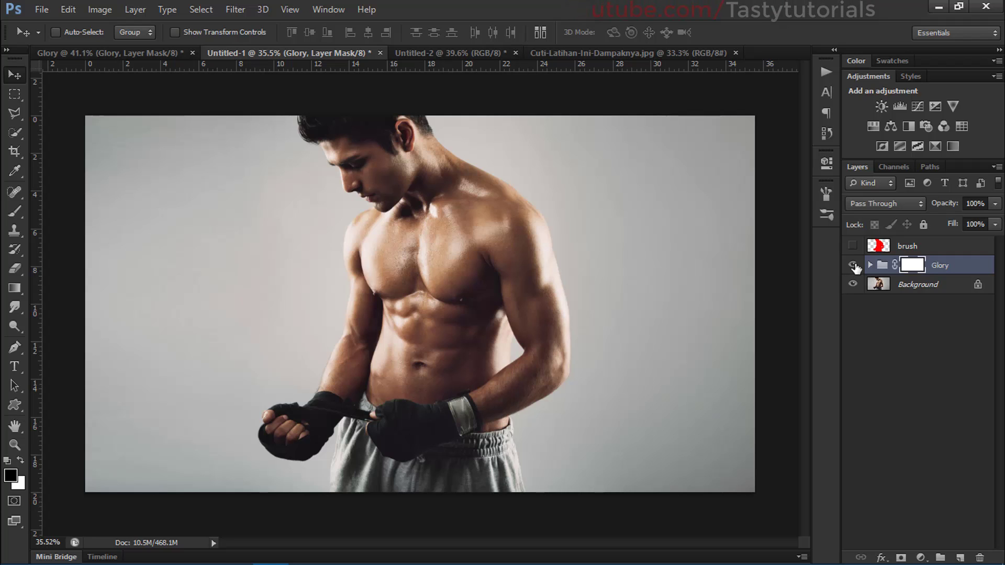
click(854, 266)
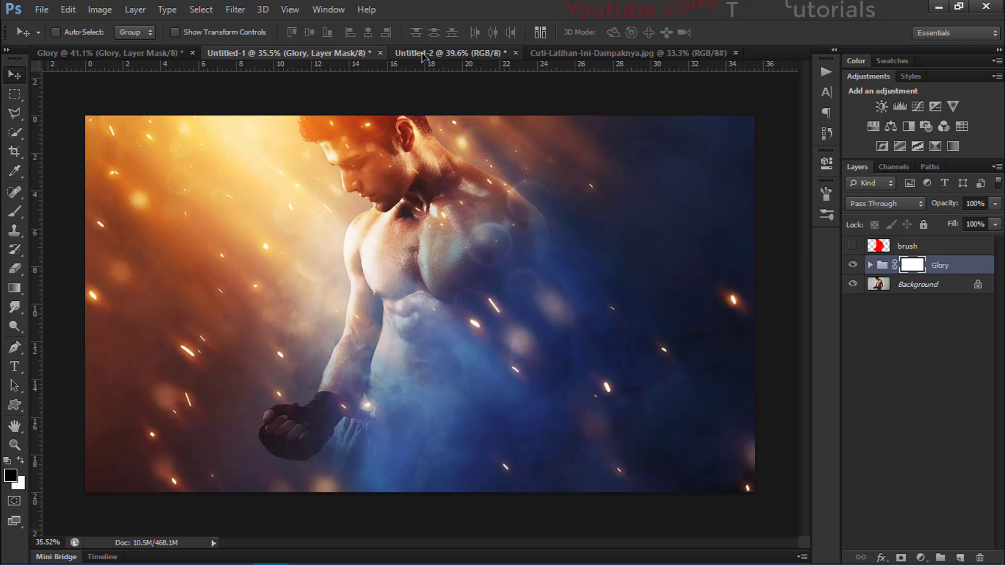
- On Untitled-2, hide then reshow the Glory effects over the leaping man
click(450, 53)
click(854, 271)
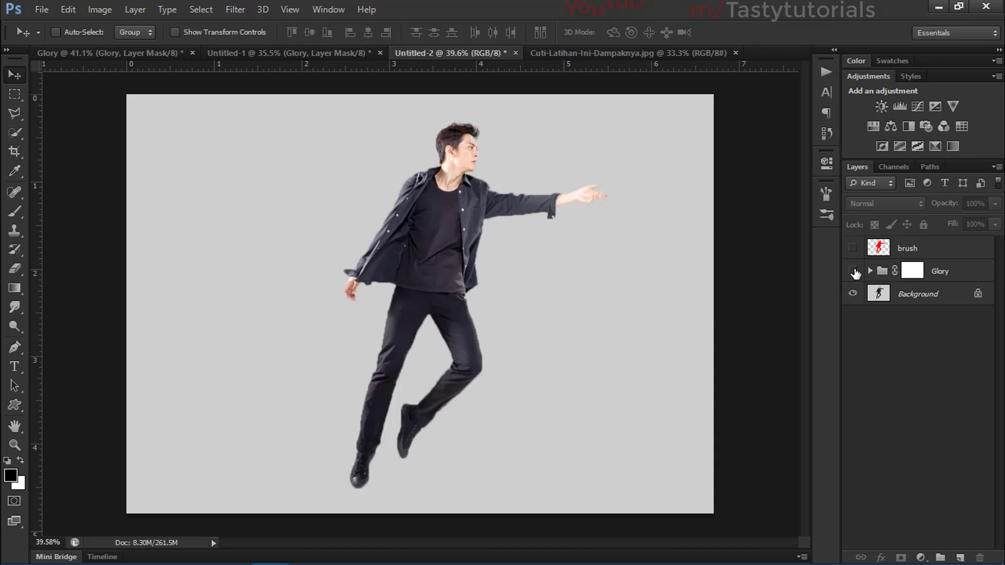
click(854, 271)
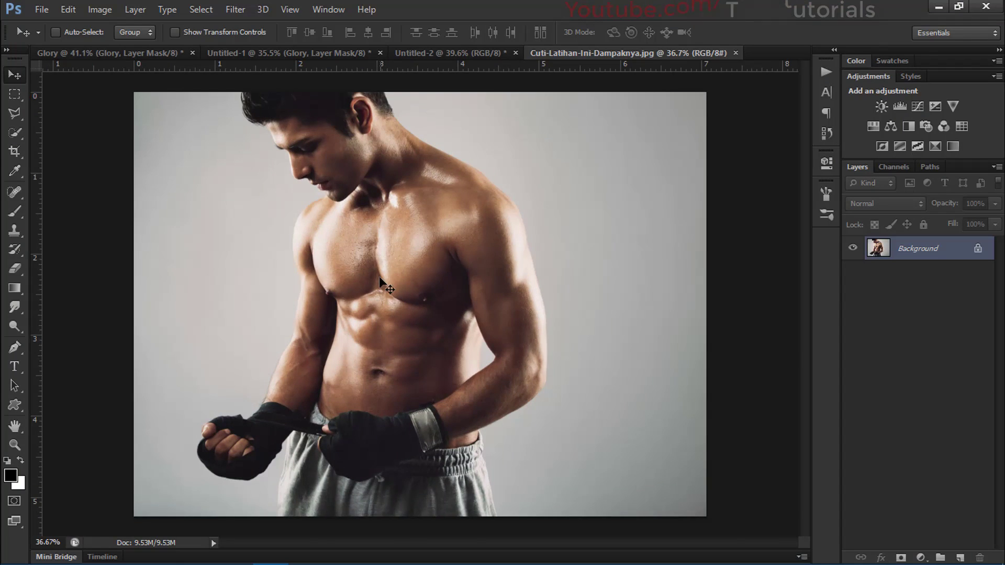
- Select the man's head, torso and pants with the Quick Selection Tool, stepping back one change
scroll(367, 246, up, 1)
scroll(366, 246, down, 2)
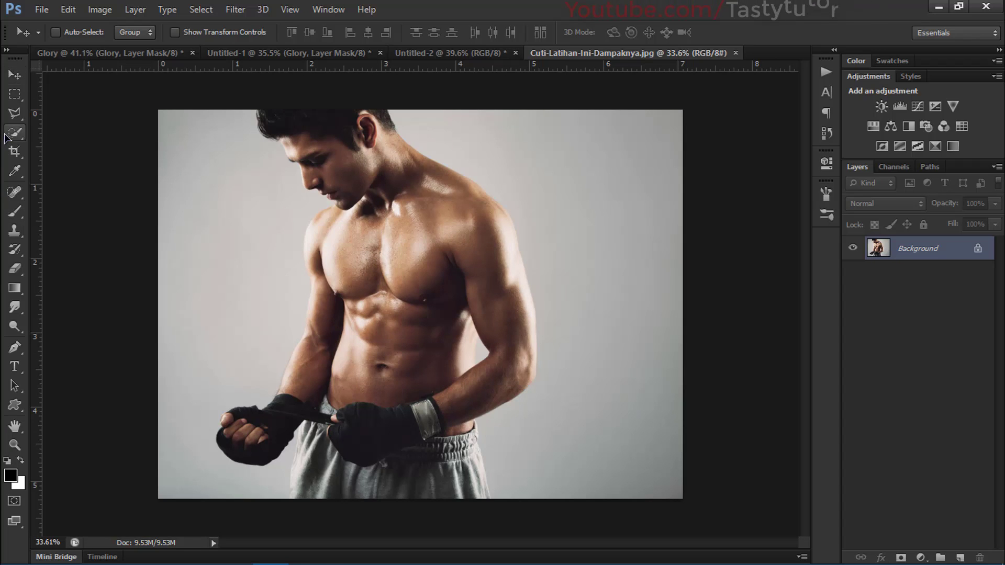
drag(15, 132, 52, 132)
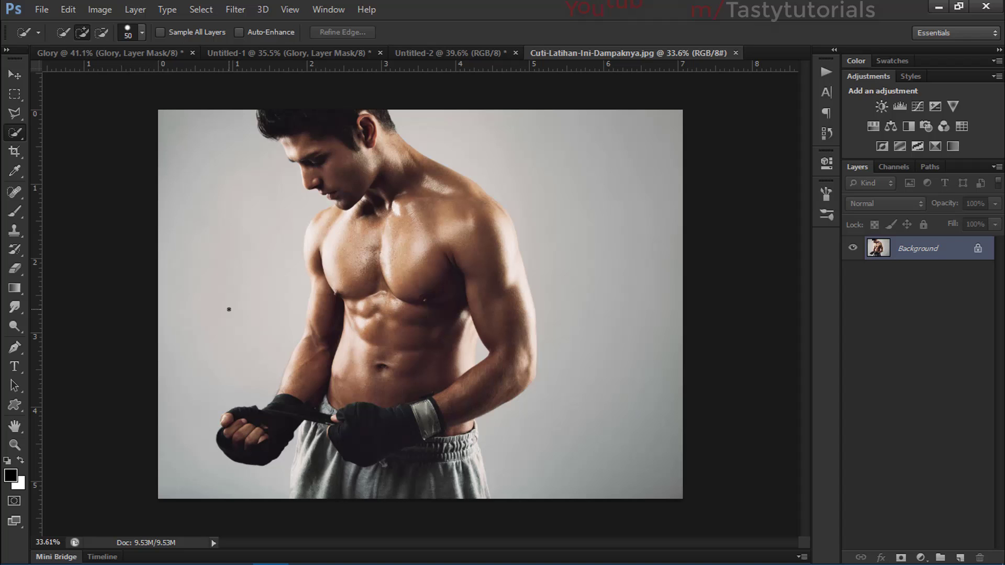
mouse_move(326, 154)
mouse_down()
mouse_move(399, 322)
mouse_move(384, 477)
mouse_move(366, 490)
mouse_move(325, 368)
mouse_move(325, 225)
mouse_up()
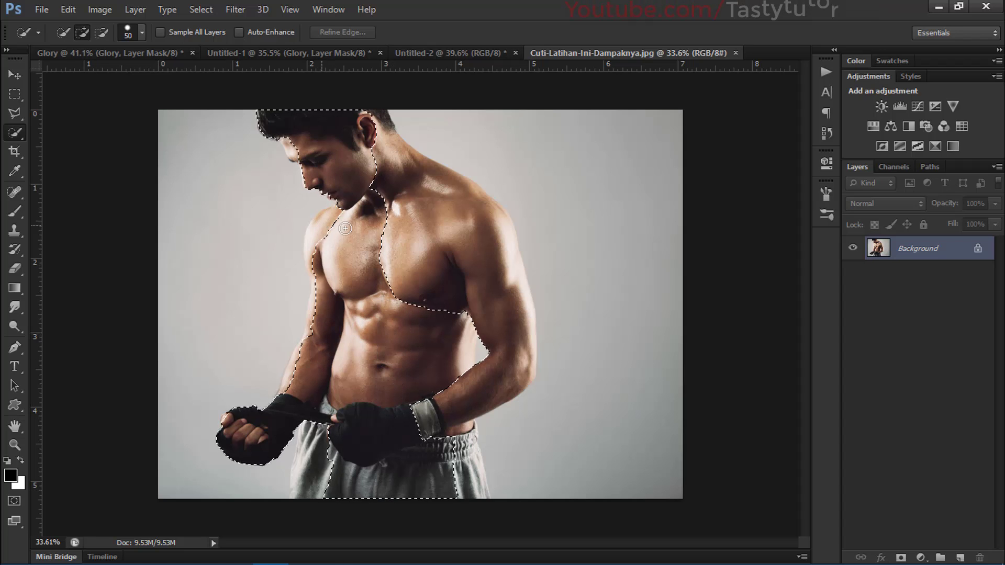
scroll(332, 237, up, 5)
scroll(334, 305, down, 5)
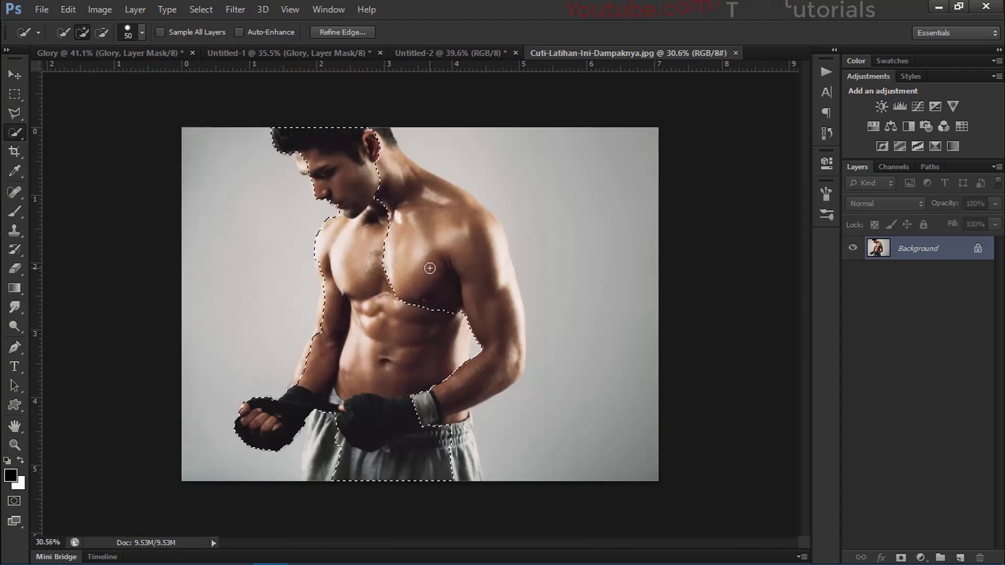
scroll(321, 280, up, 6)
key(ctrl+alt+z)
scroll(441, 450, up, 2)
scroll(517, 224, down, 2)
scroll(460, 291, down, 3)
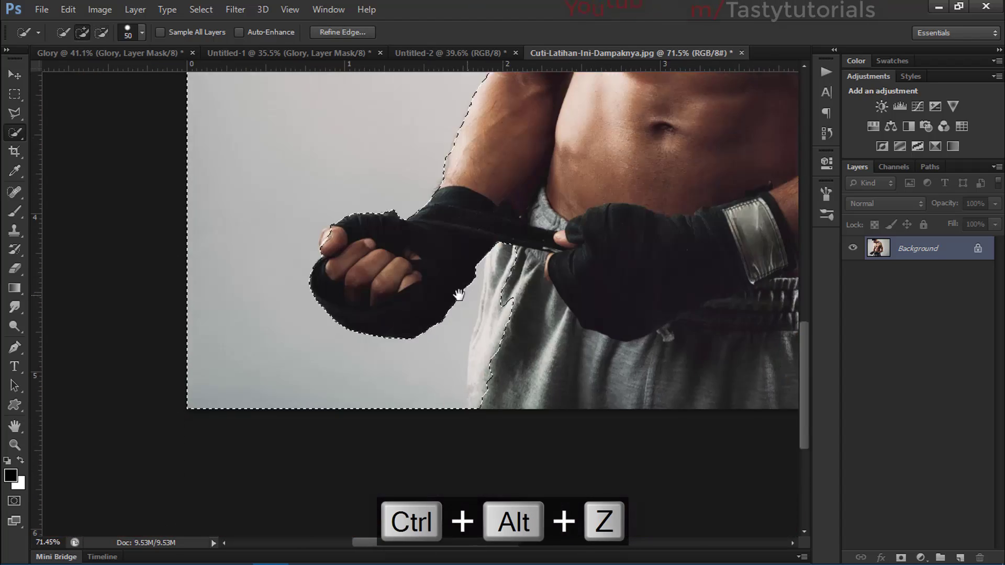
scroll(416, 225, up, 6)
scroll(630, 375, up, 2)
- Trace the gap between arm and torso with the Polygonal Lasso to fix the armpit
key(l)
scroll(630, 376, up, 4)
double_click(518, 314)
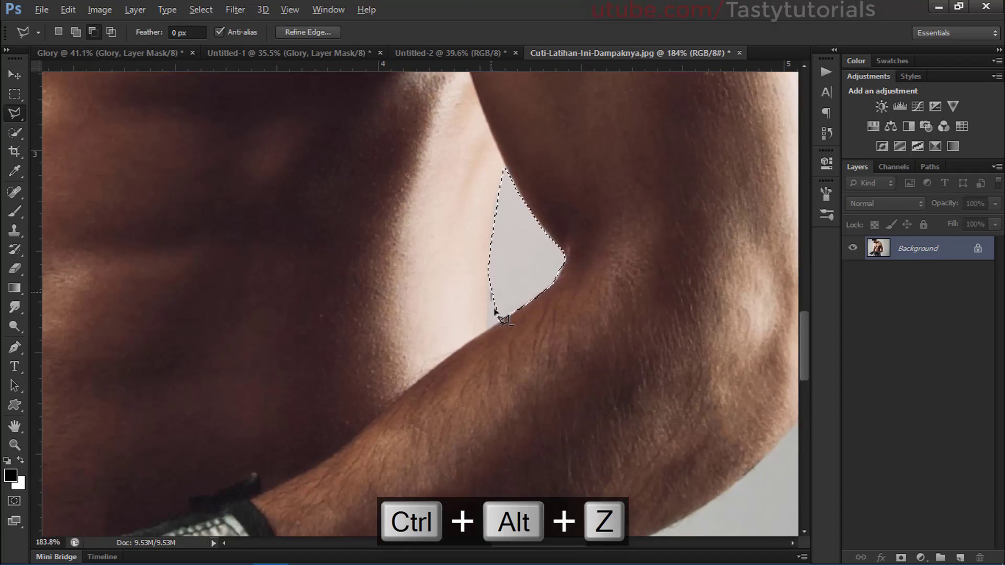
scroll(568, 345, down, 4)
scroll(569, 345, up, 4)
click(526, 278)
click(510, 419)
click(579, 360)
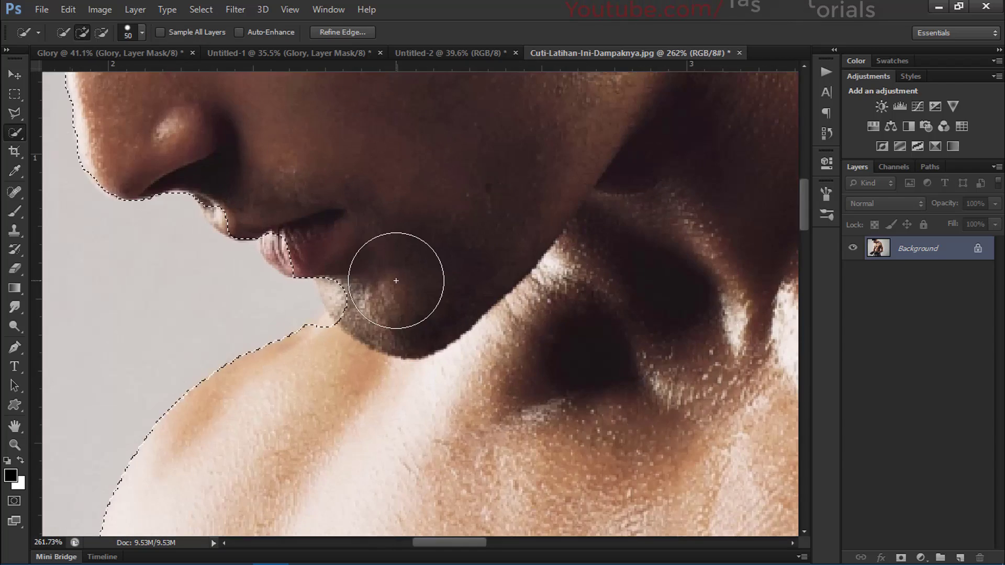
scroll(399, 274, down, 4)
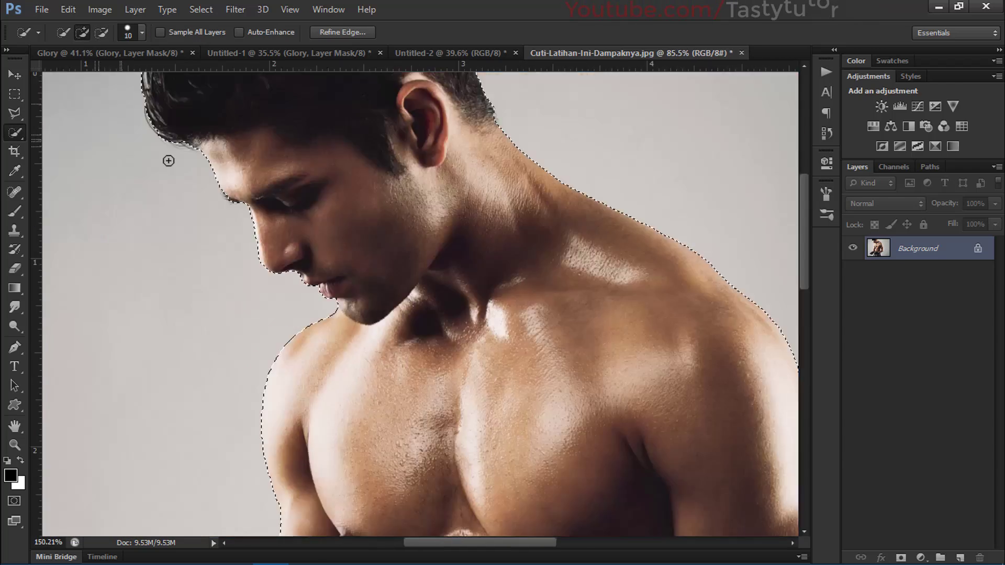
scroll(168, 161, down, 3)
key(v)
scroll(314, 202, up, 3)
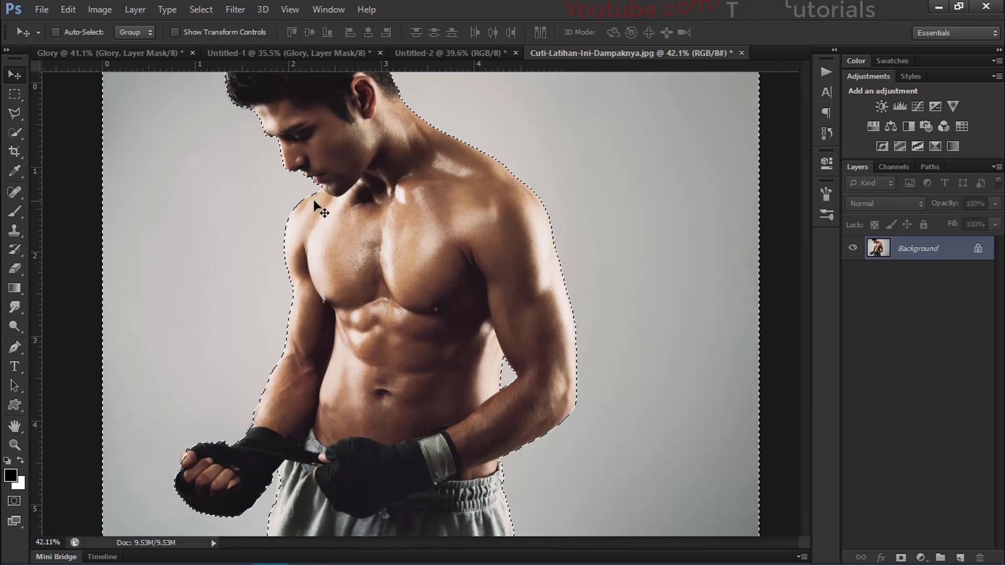
scroll(314, 241, down, 4)
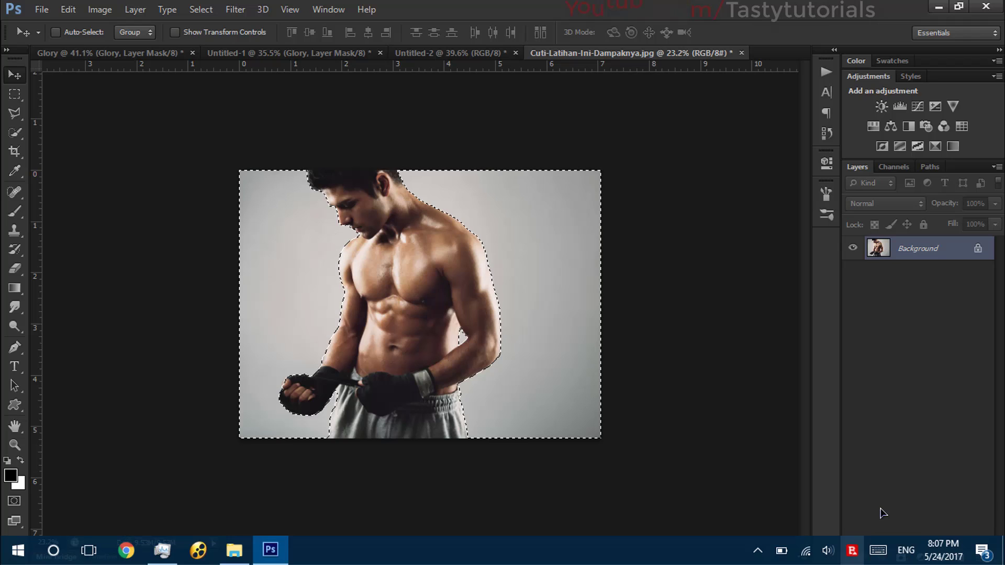
- Add a layer mask from the selection, invert it to keep the man, and open Refine Mask
alt+click(900, 559)
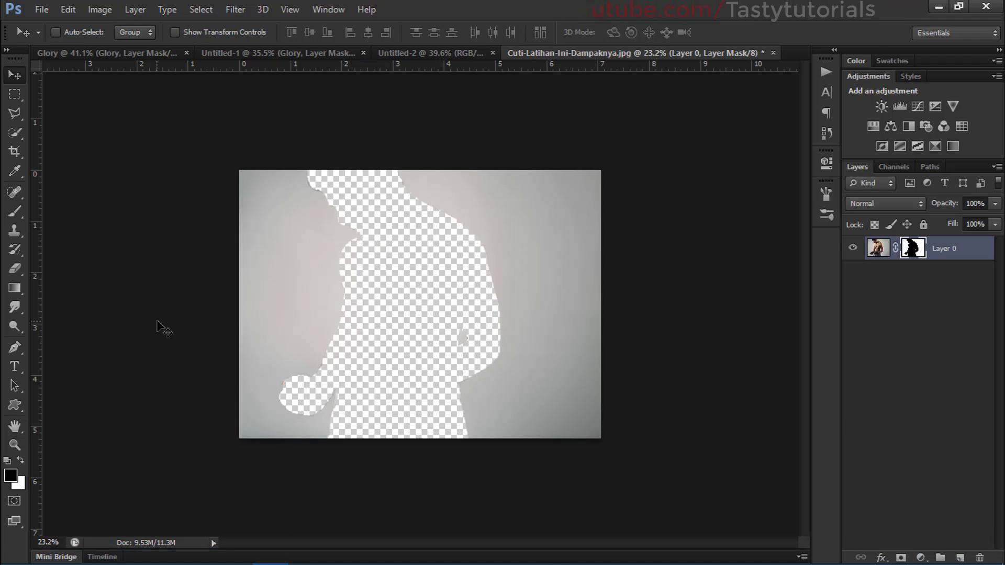
scroll(419, 304, up, 2)
key(ctrl+i)
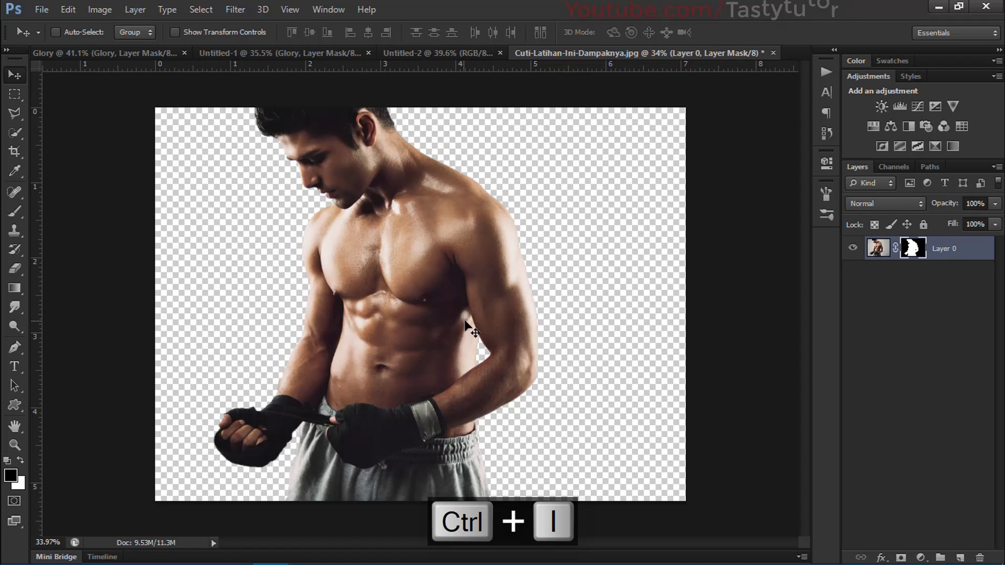
right_click(910, 249)
click(928, 369)
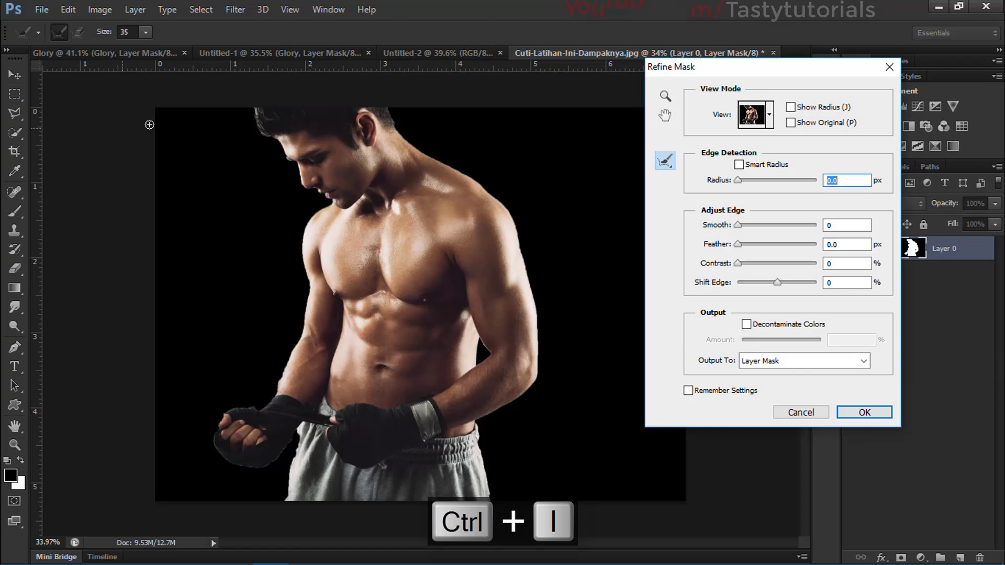
scroll(220, 119, up, 2)
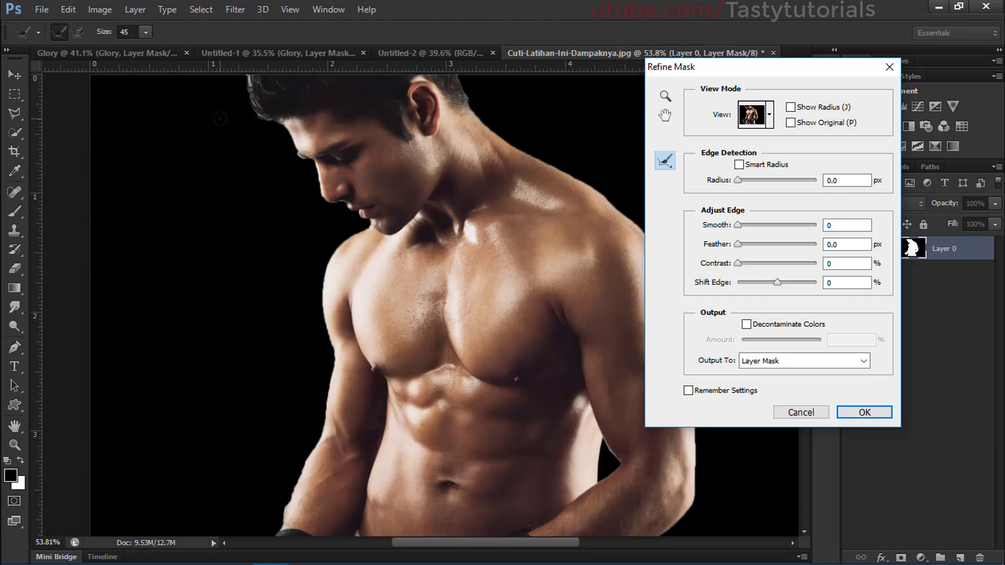
scroll(220, 119, down, 2)
- Refine the mask edge along the hair and the arm-torso gap, stepping back one stroke
mouse_move(240, 83)
mouse_down()
mouse_move(246, 121)
mouse_move(263, 124)
mouse_move(285, 154)
mouse_up()
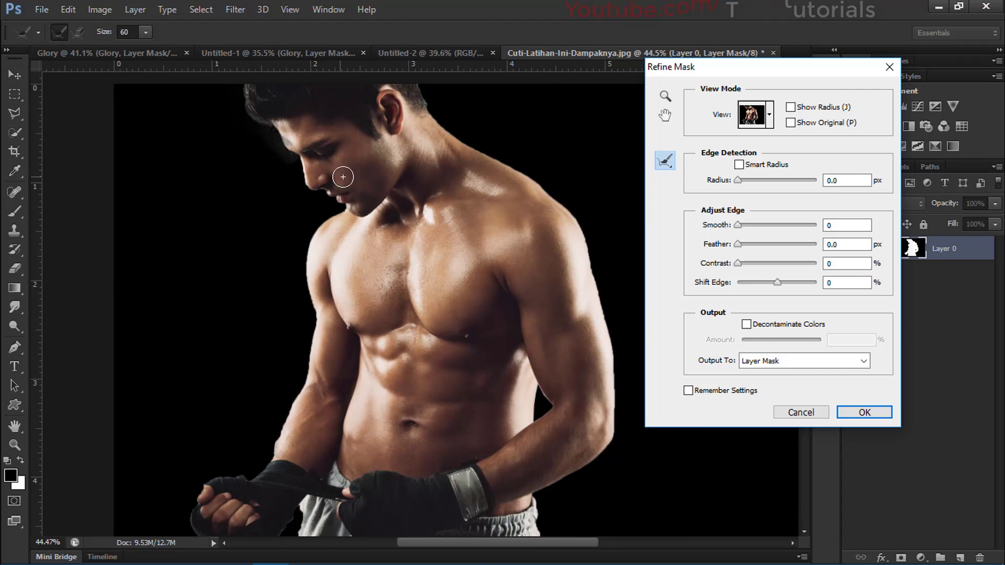
scroll(343, 177, up, 1)
drag(380, 147, 359, 222)
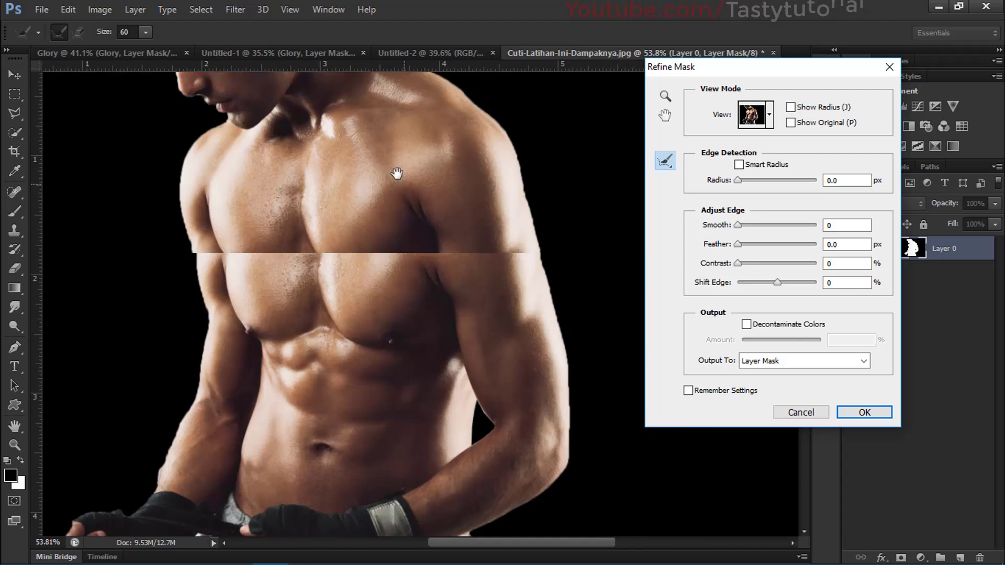
drag(453, 303, 398, 173)
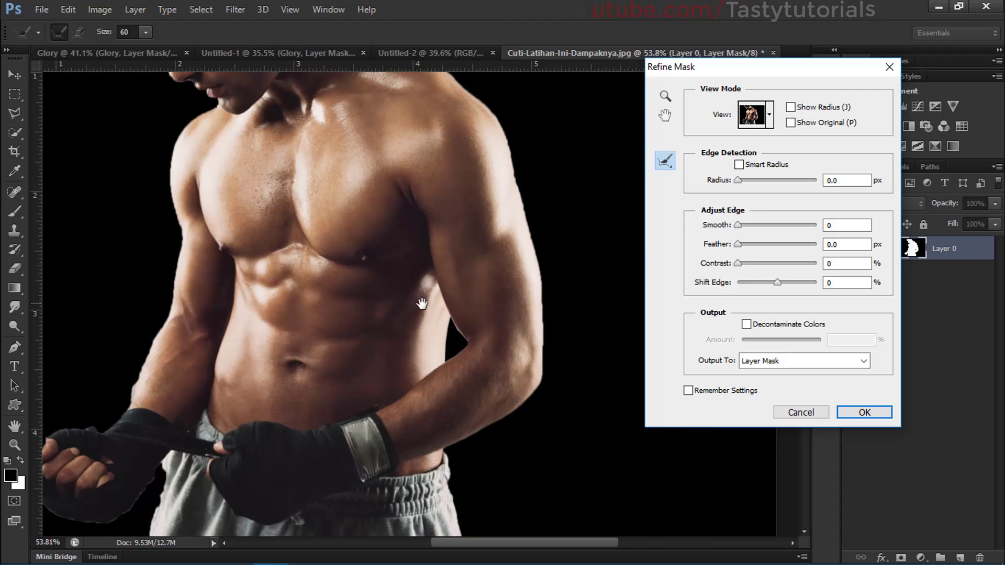
scroll(422, 304, up, 1)
scroll(445, 260, up, 1)
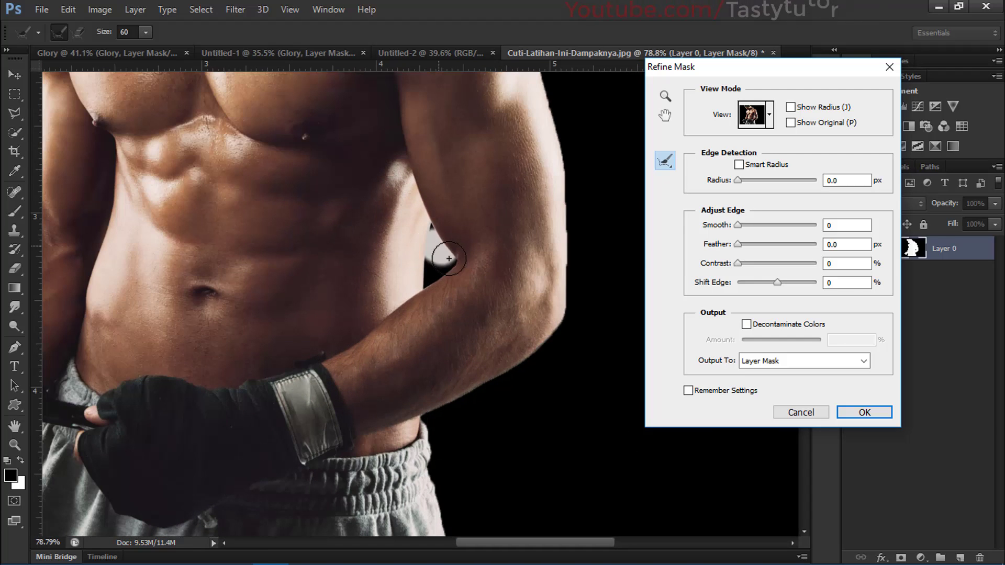
mouse_move(448, 259)
mouse_down()
mouse_move(430, 278)
mouse_move(435, 235)
mouse_up()
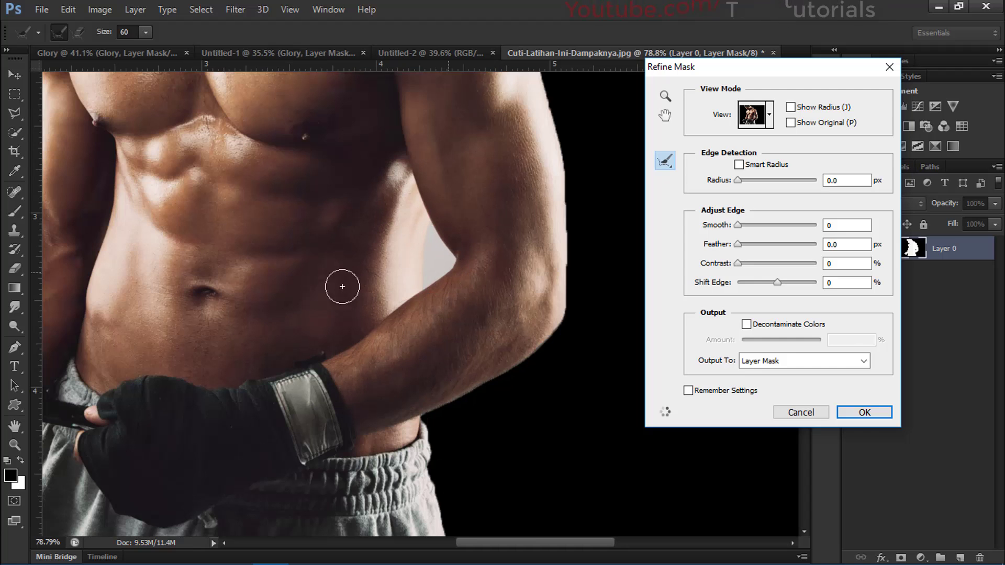
key(ctrl+alt+z)
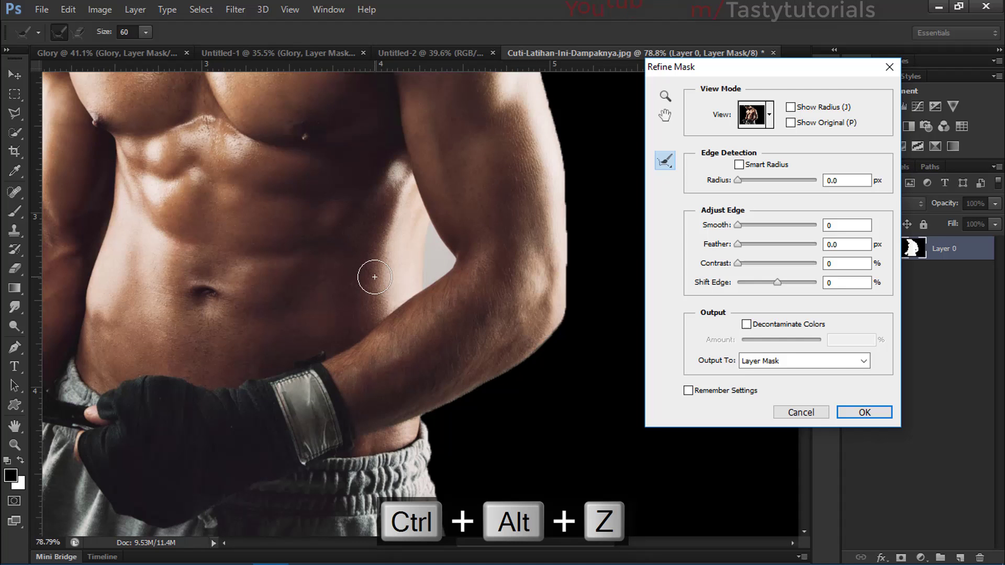
key(ctrl+z)
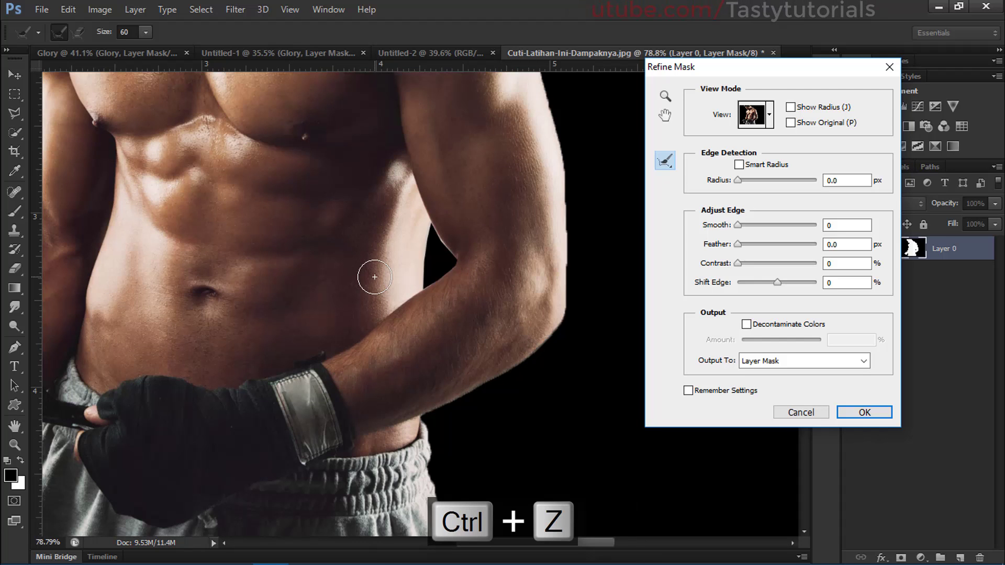
scroll(354, 290, down, 2)
scroll(354, 290, up, 2)
- Refine the cut-out edge below the left fist and along the top of the hair
mouse_move(168, 461)
mouse_down()
mouse_move(163, 278)
mouse_move(219, 240)
mouse_up()
mouse_move(125, 267)
mouse_down()
mouse_move(118, 275)
mouse_move(183, 293)
mouse_move(237, 270)
mouse_up()
scroll(155, 344, down, 3)
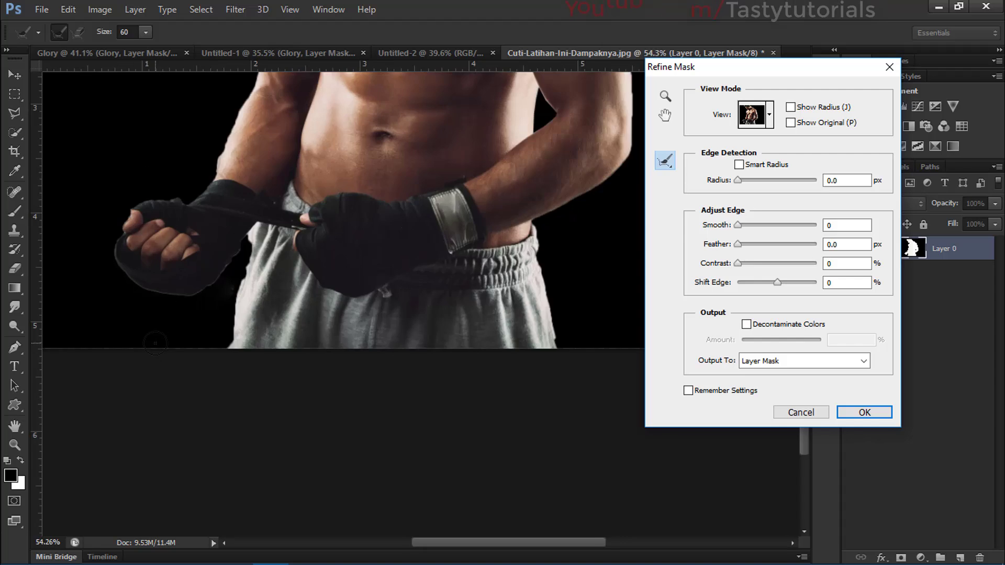
scroll(294, 198, up, 1)
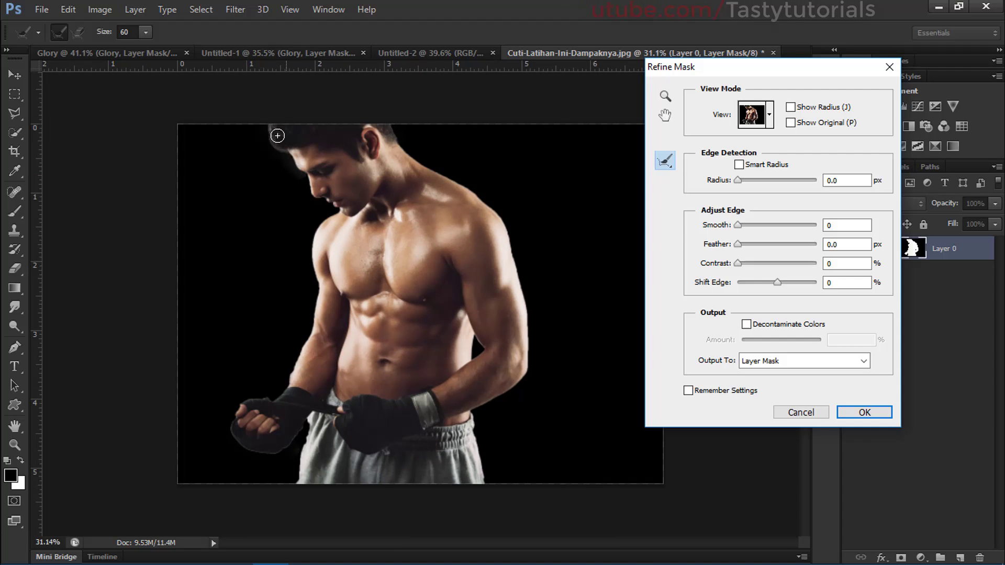
drag(268, 125, 272, 166)
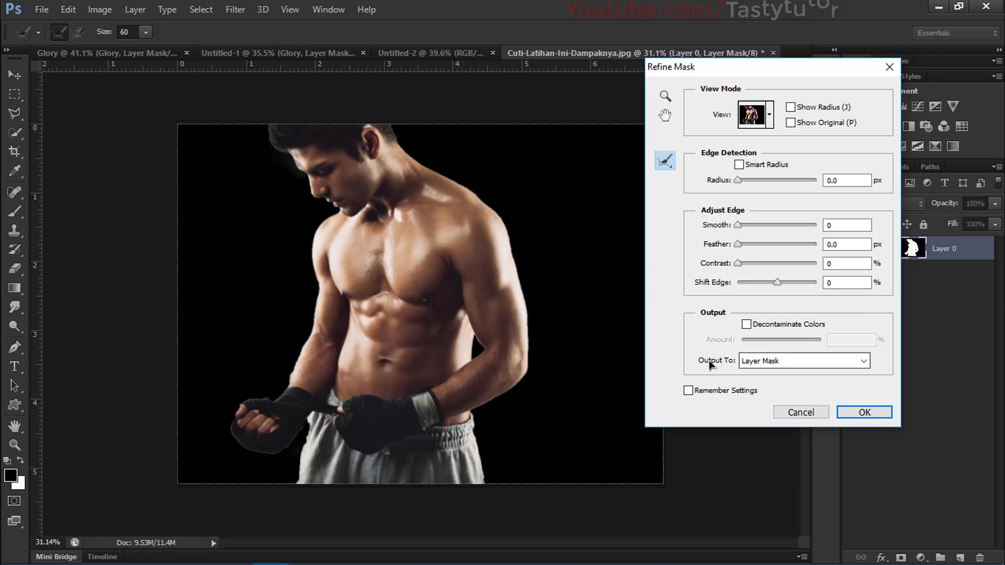
- Output the refined mask to a New Layer with Layer Mask and apply it
click(767, 365)
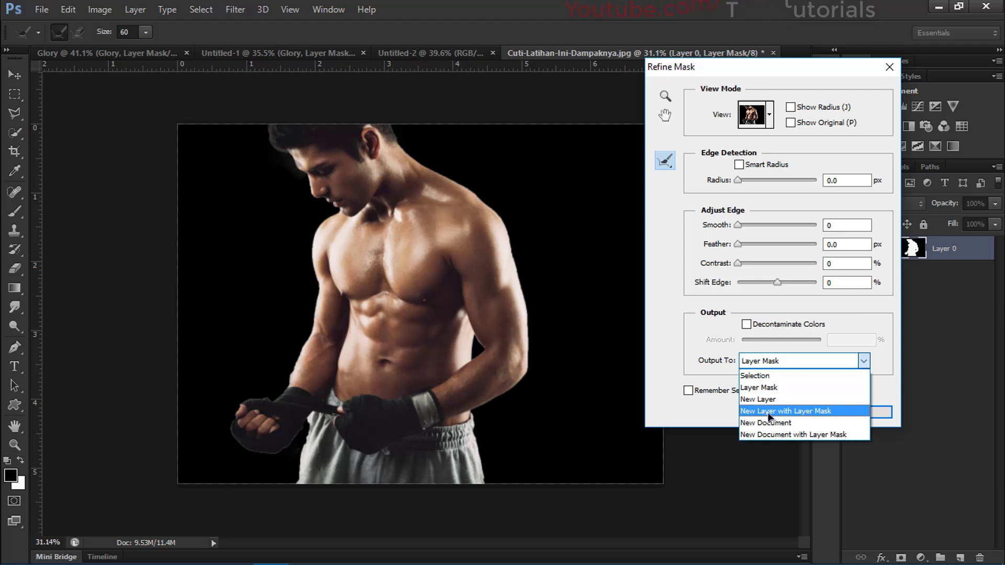
click(830, 412)
click(865, 413)
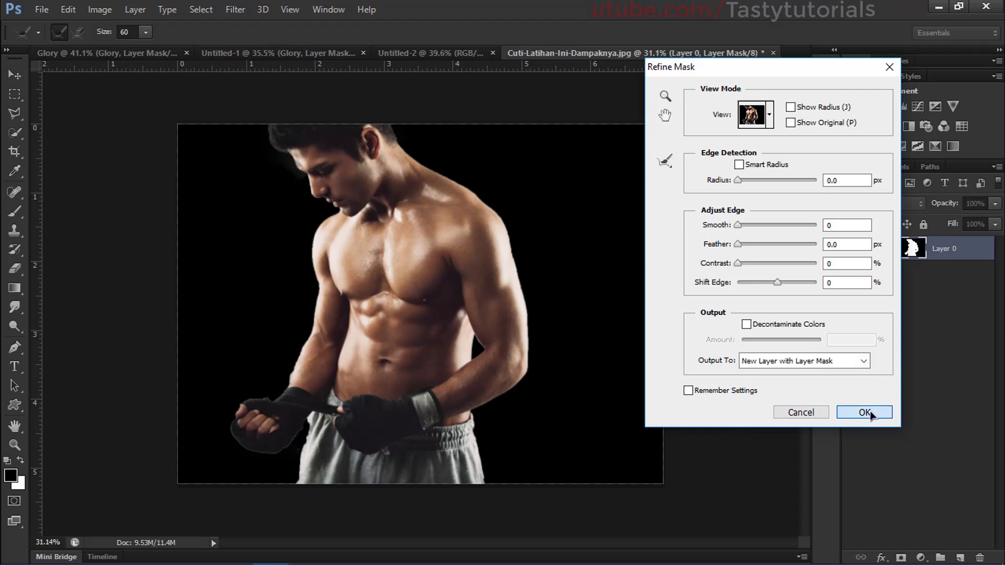
scroll(446, 255, up, 2)
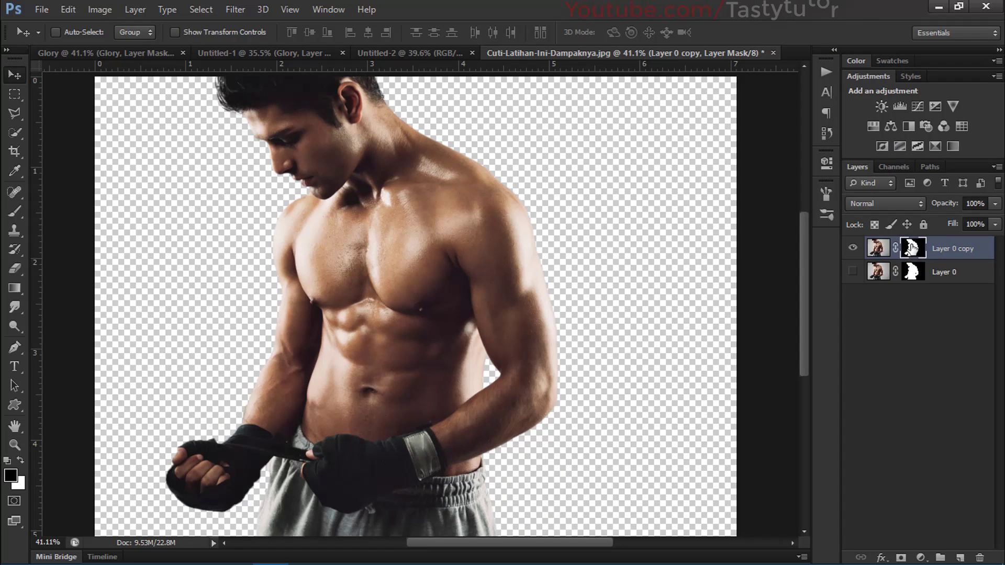
scroll(345, 284, up, 1)
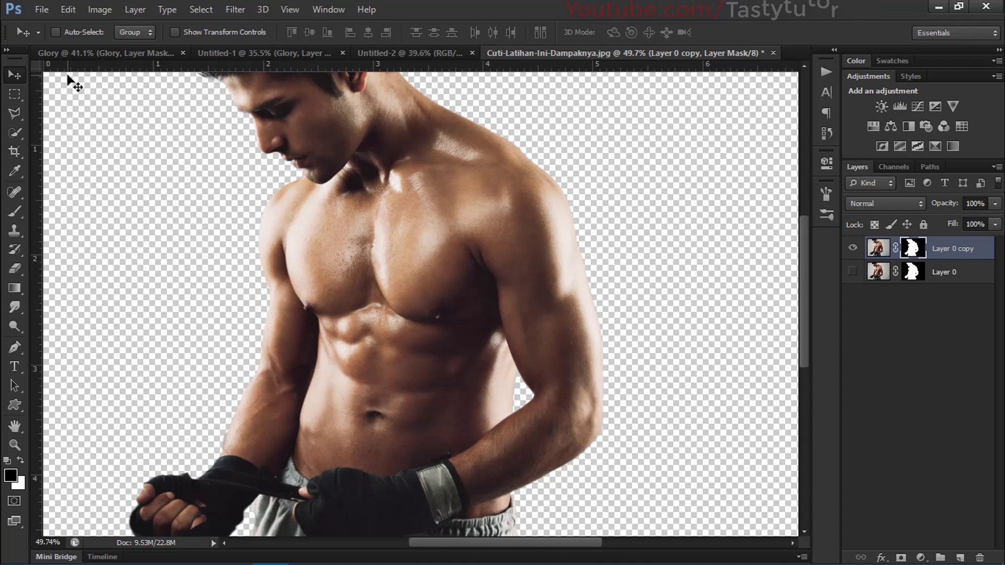
- Create a transparent 2560×1440 px, 300 ppi document named Glory Effect
key(ctrl+n)
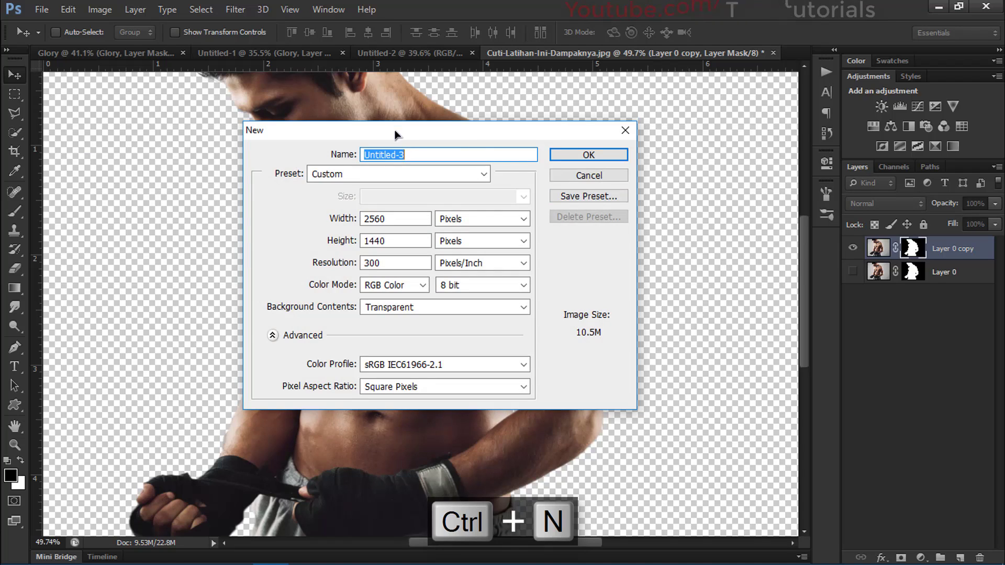
drag(397, 135, 471, 143)
drag(482, 226, 423, 228)
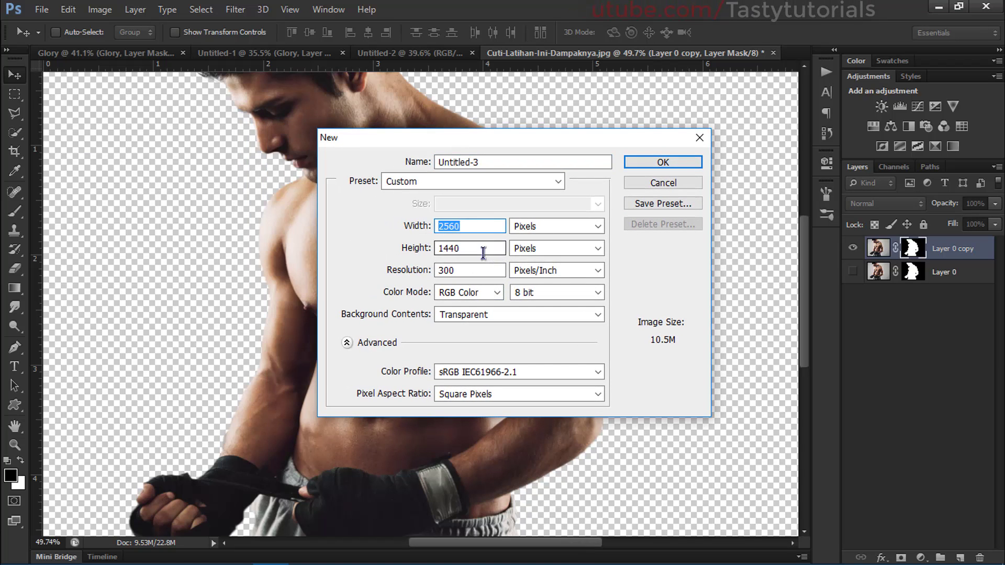
drag(481, 249, 372, 250)
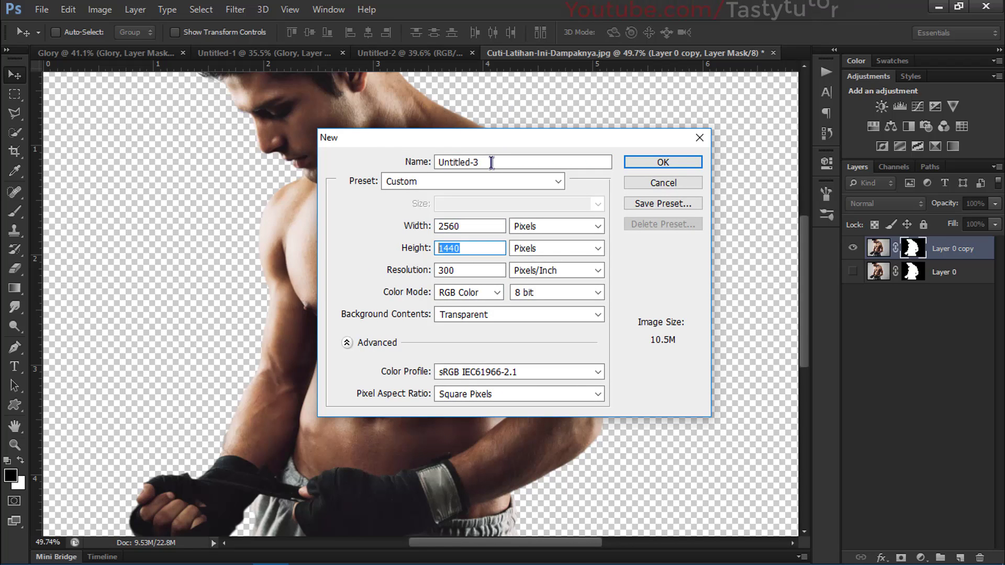
drag(494, 162, 386, 164)
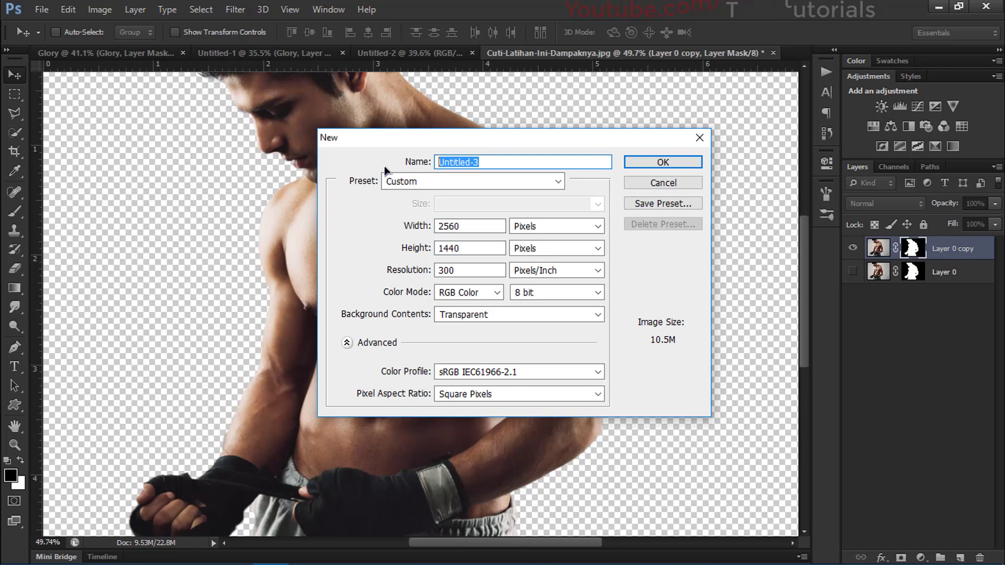
text(Glory Effect)
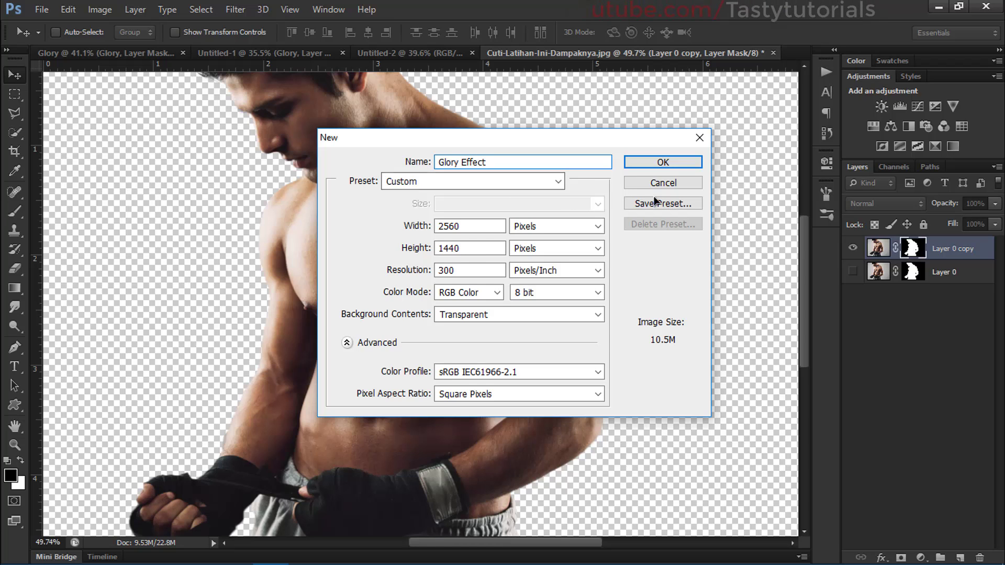
drag(474, 271, 420, 278)
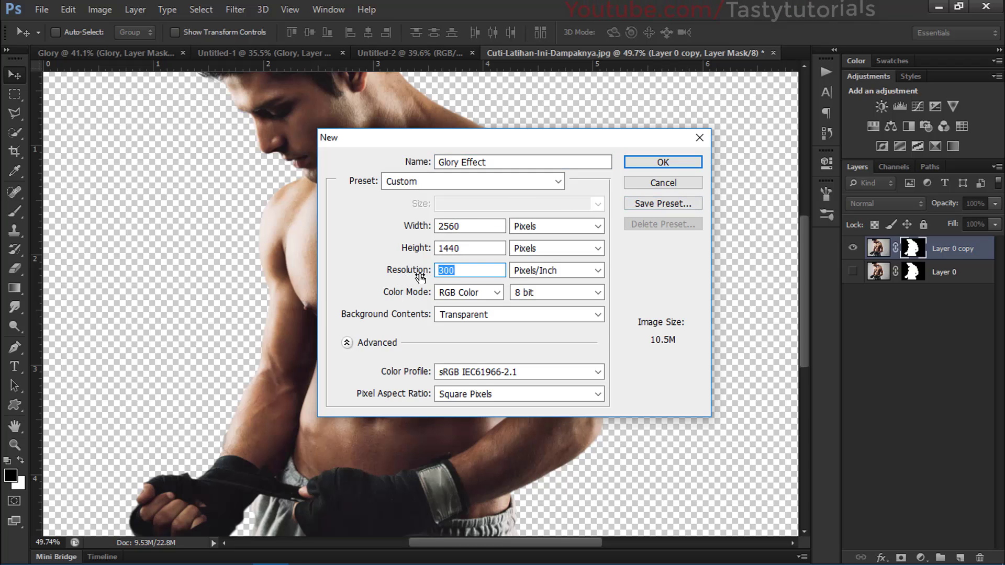
click(641, 162)
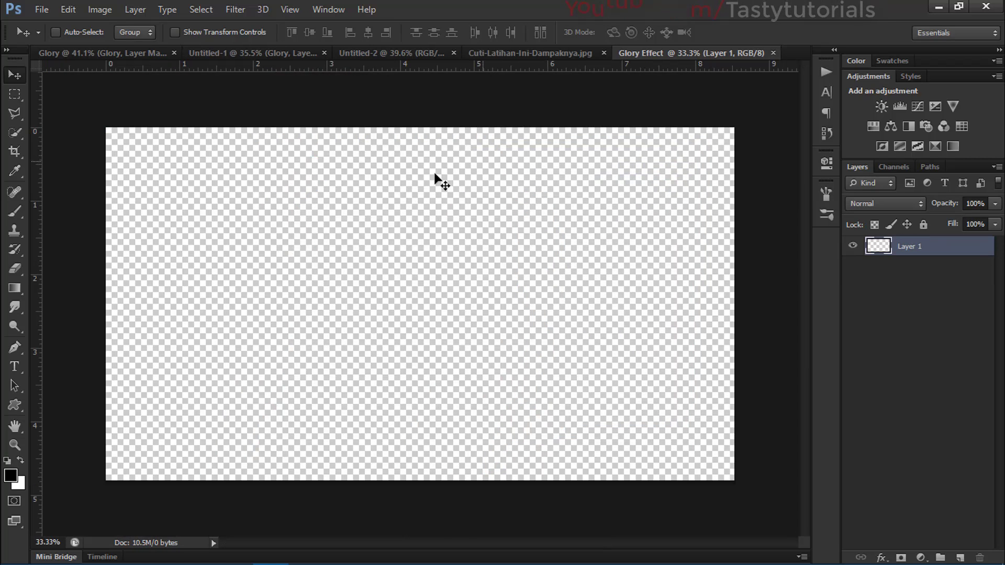
- Drag the boxer cut-out into Glory Effect, scale it to about 93%, and fit the canvas on screen
key(ctrl+shift+Tab)
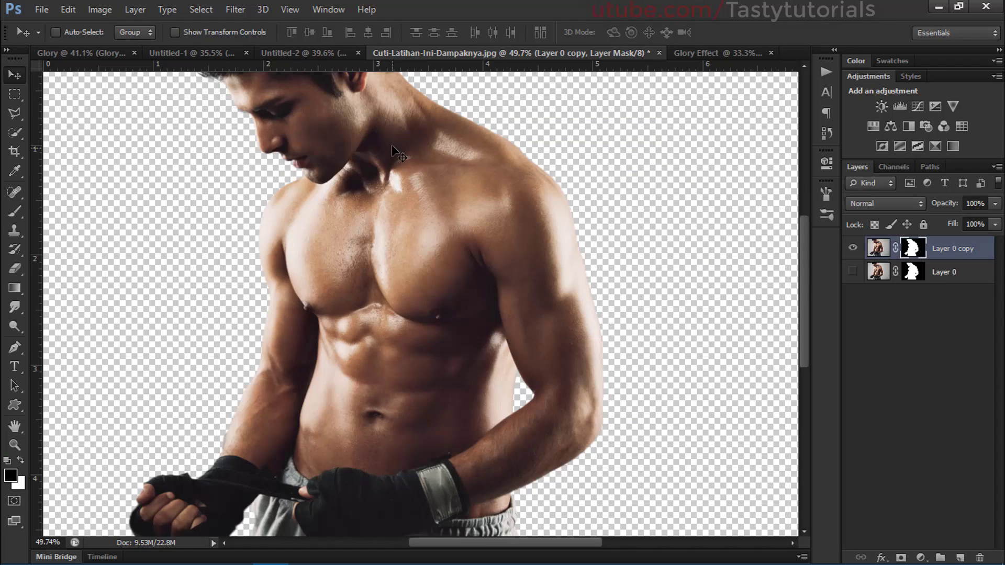
drag(391, 144, 380, 271)
key(ctrl+t)
key(ctrl+0)
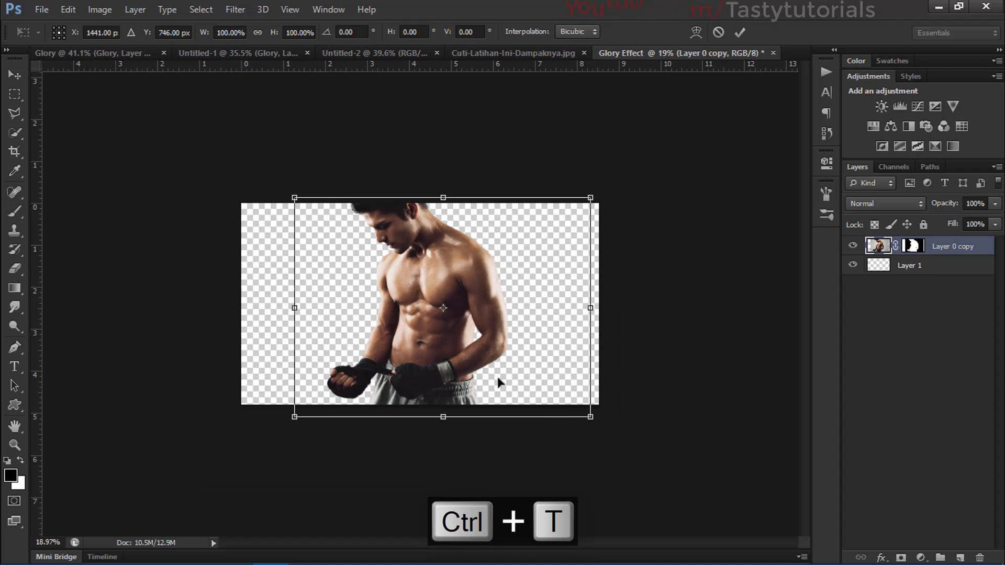
drag(590, 418, 576, 406)
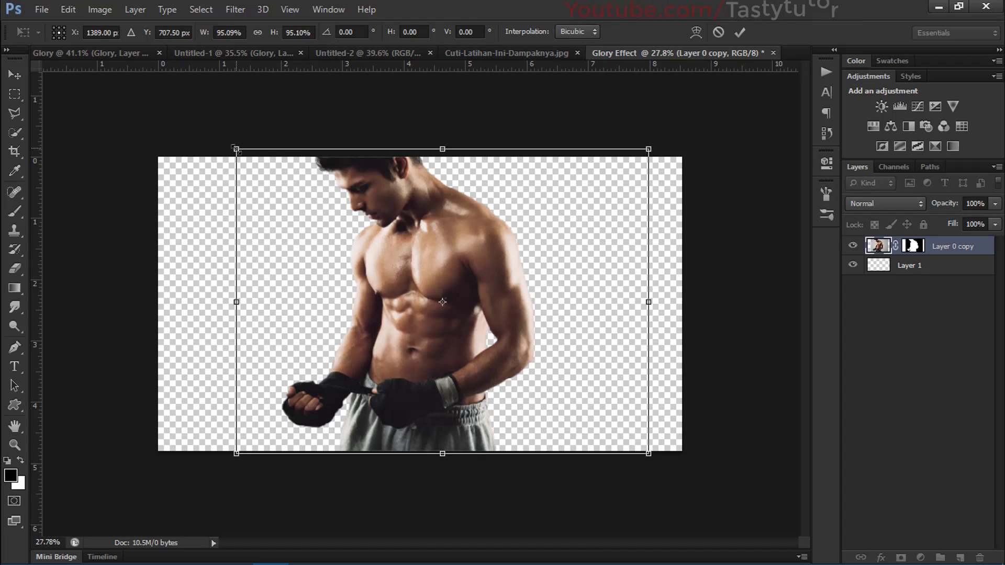
drag(240, 155, 245, 156)
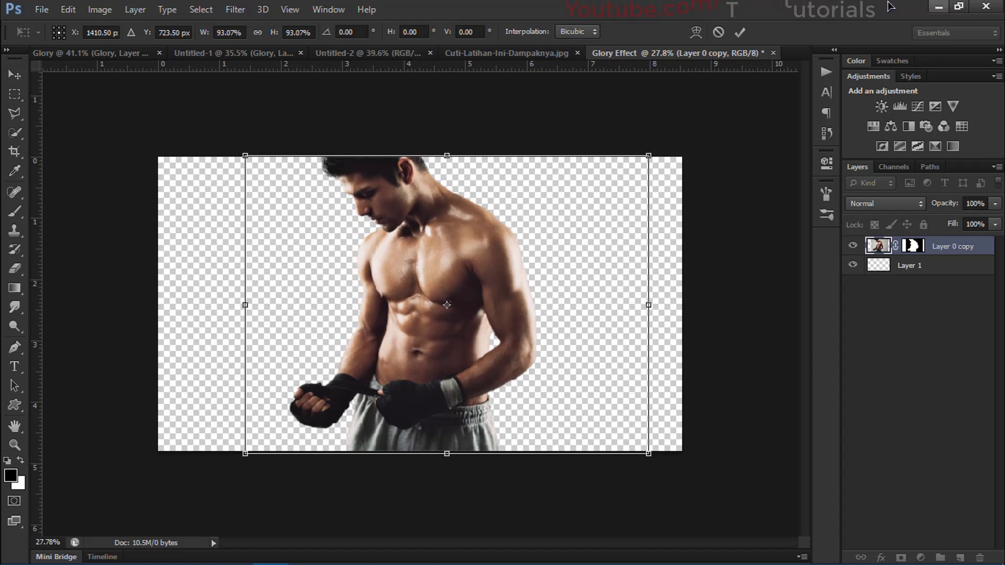
click(740, 33)
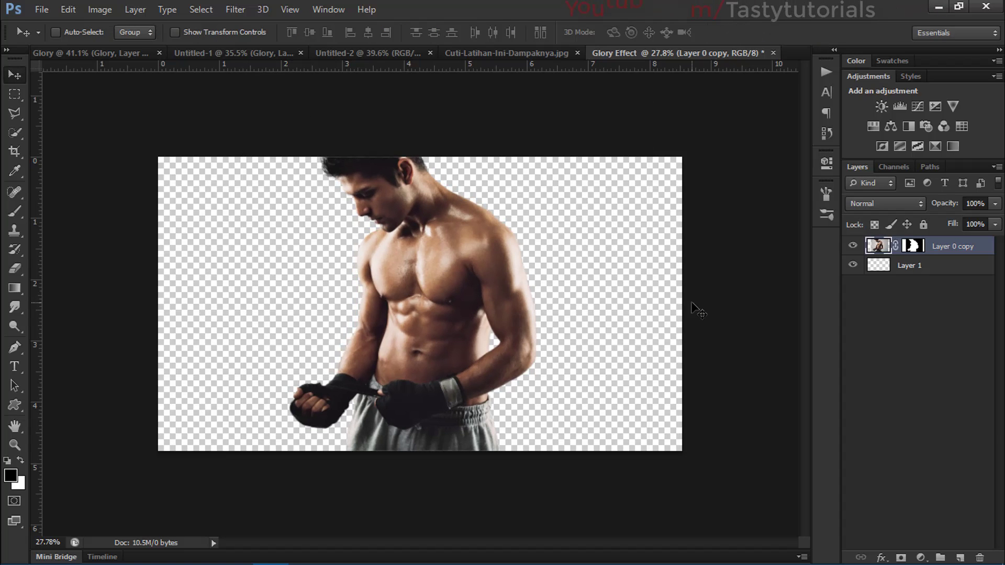
key(ctrl+0)
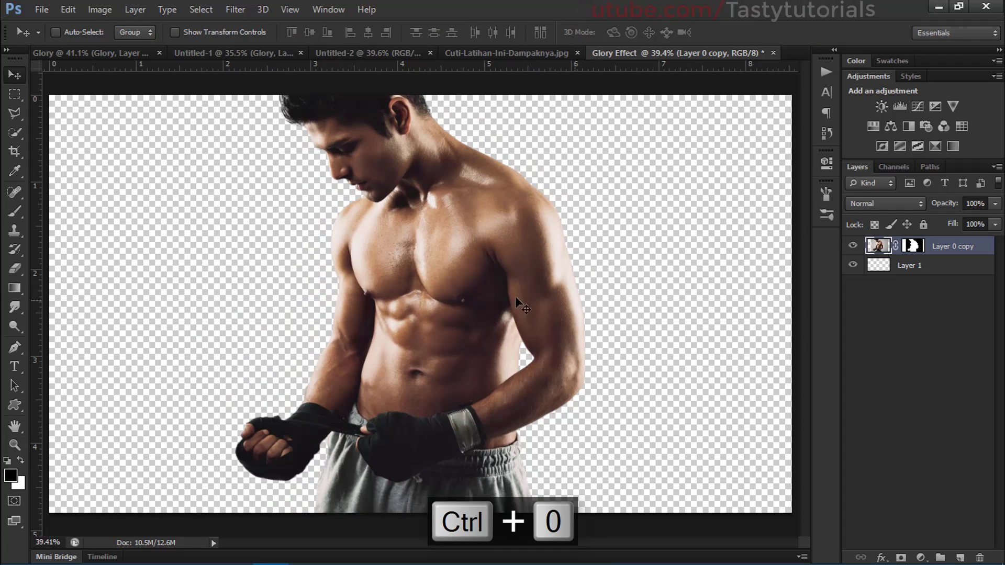
key(ctrl+0)
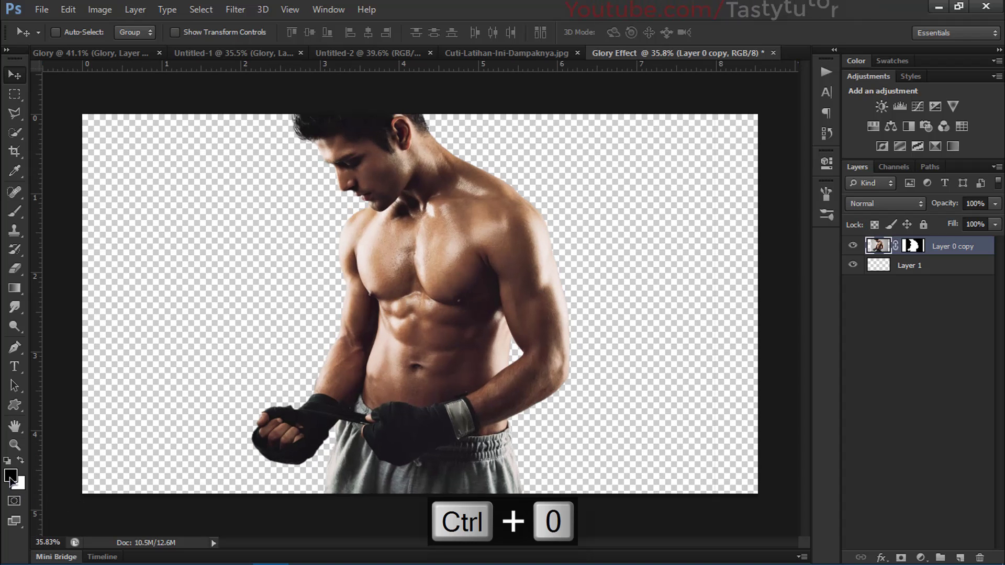
- Sample light grey #aeaeae as foreground and fill Layer 1 with it, undoing a mistaken fill on the boxer
click(16, 477)
drag(576, 269, 569, 244)
click(570, 241)
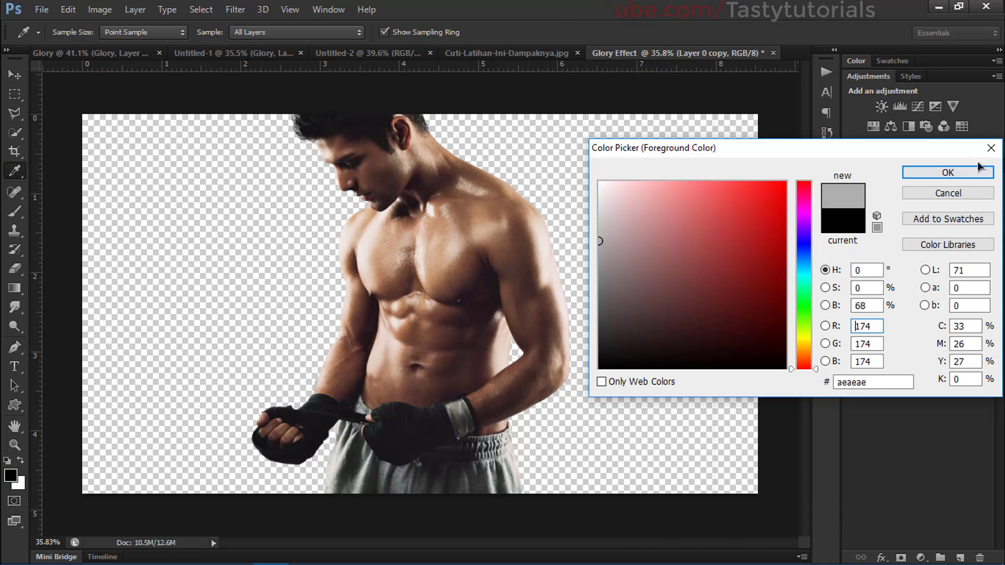
click(948, 172)
key(v)
key(alt+BackSpace)
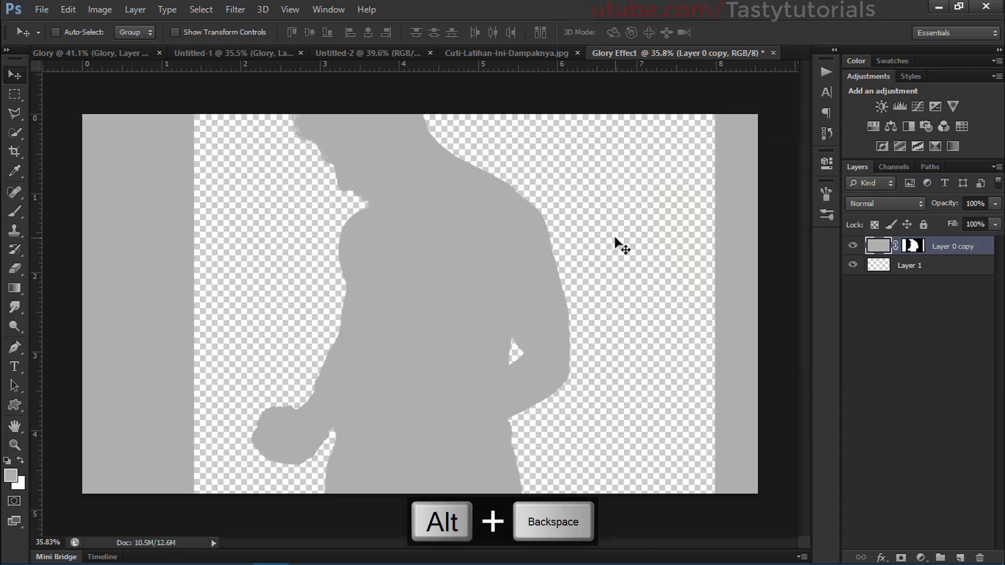
key(ctrl+alt+z)
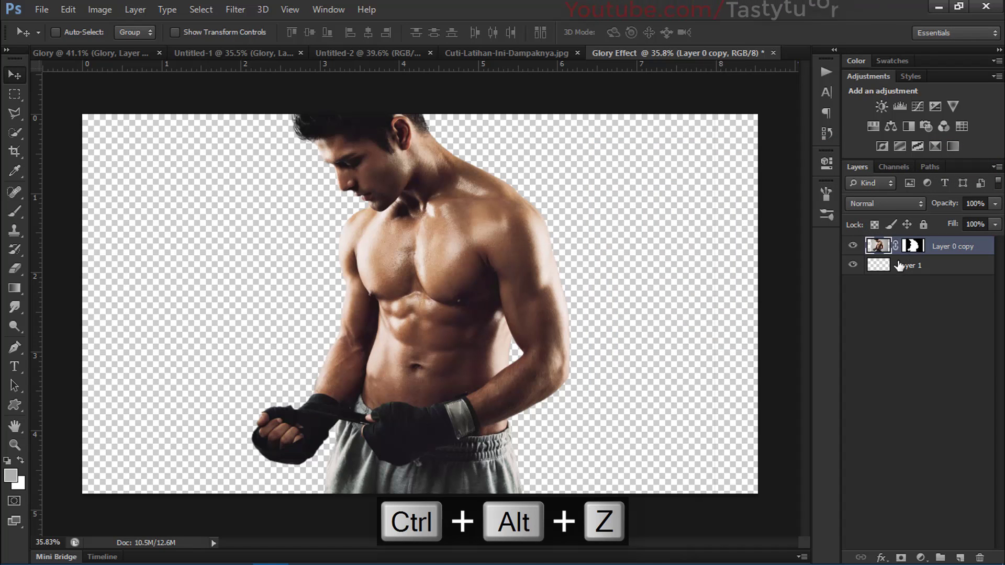
click(898, 265)
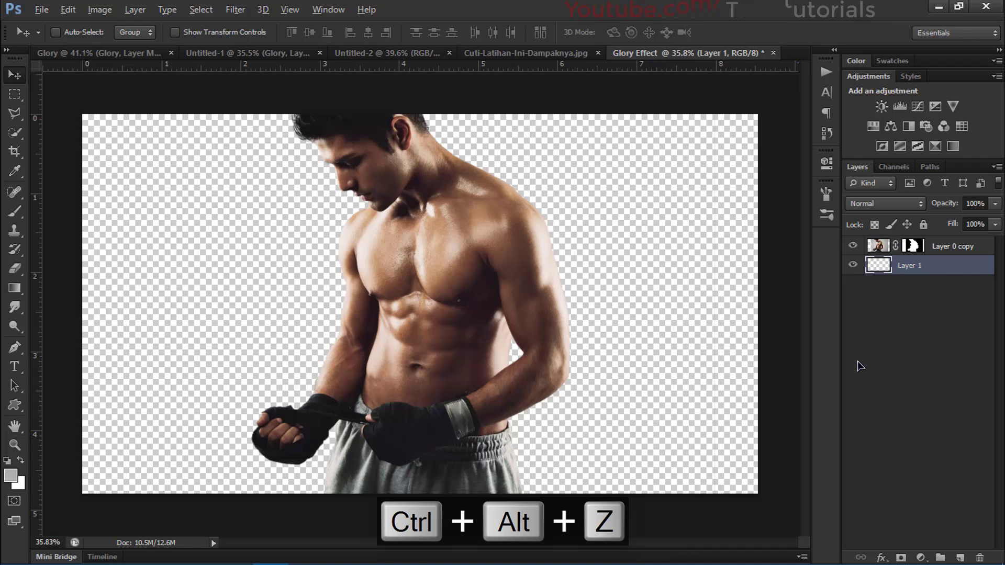
key(alt+BackSpace)
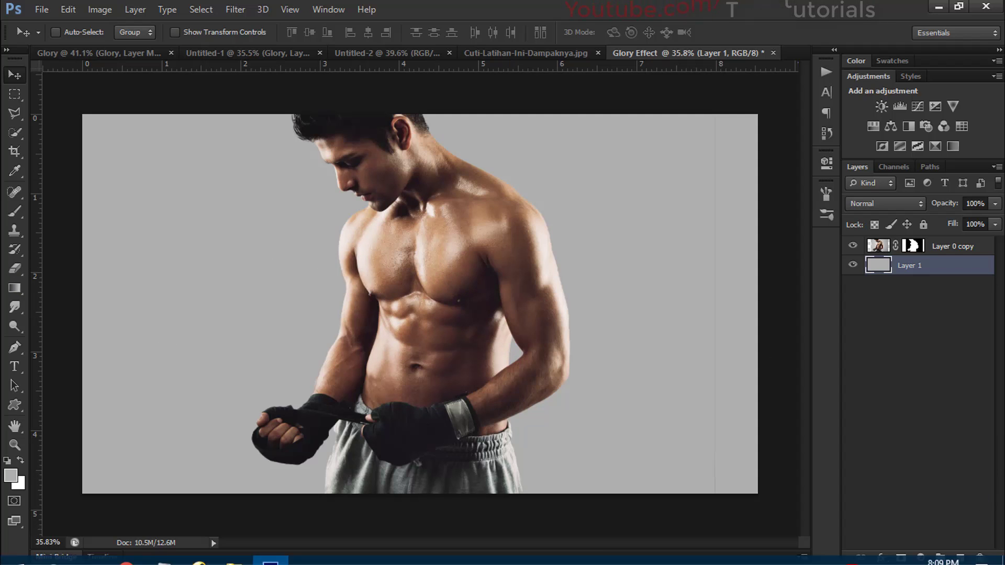
- Add a new layer, move it to the top of the stack, and name it brush
click(961, 558)
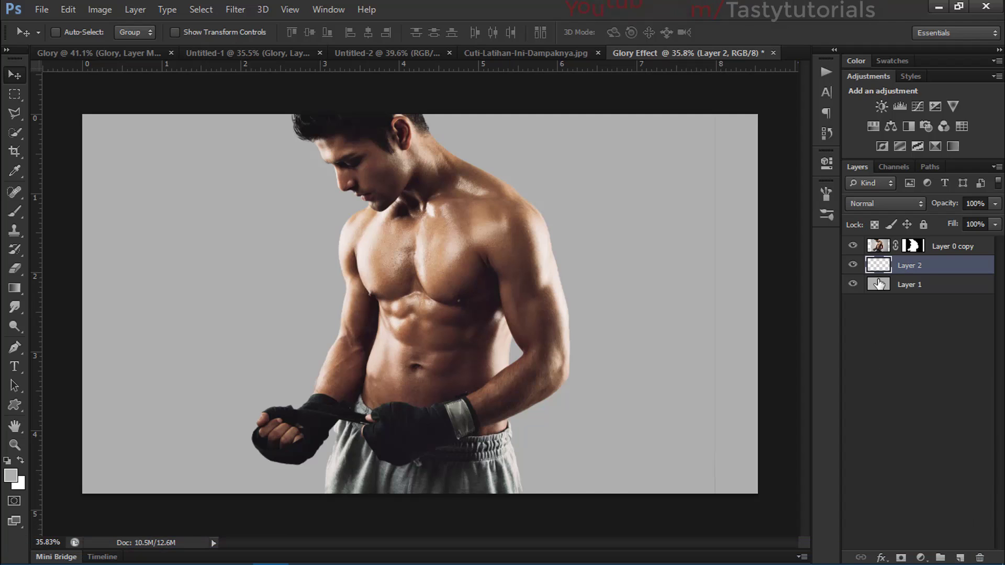
drag(938, 270, 879, 242)
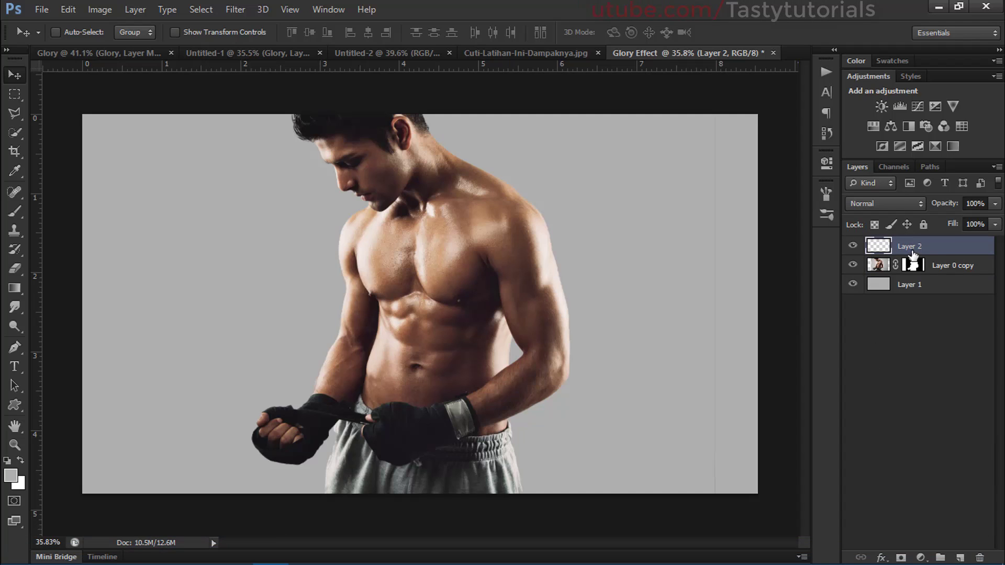
text(brush)
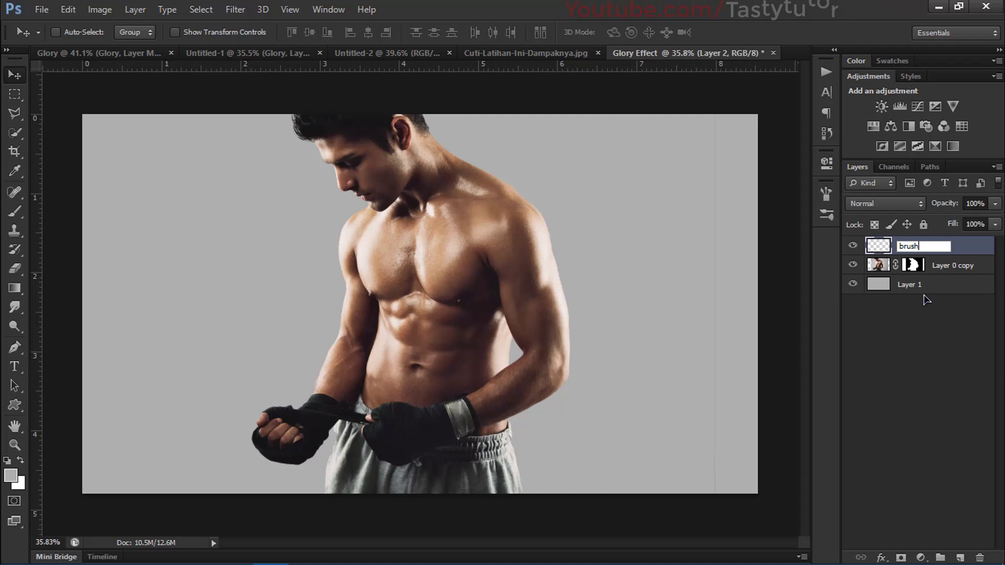
key(Return)
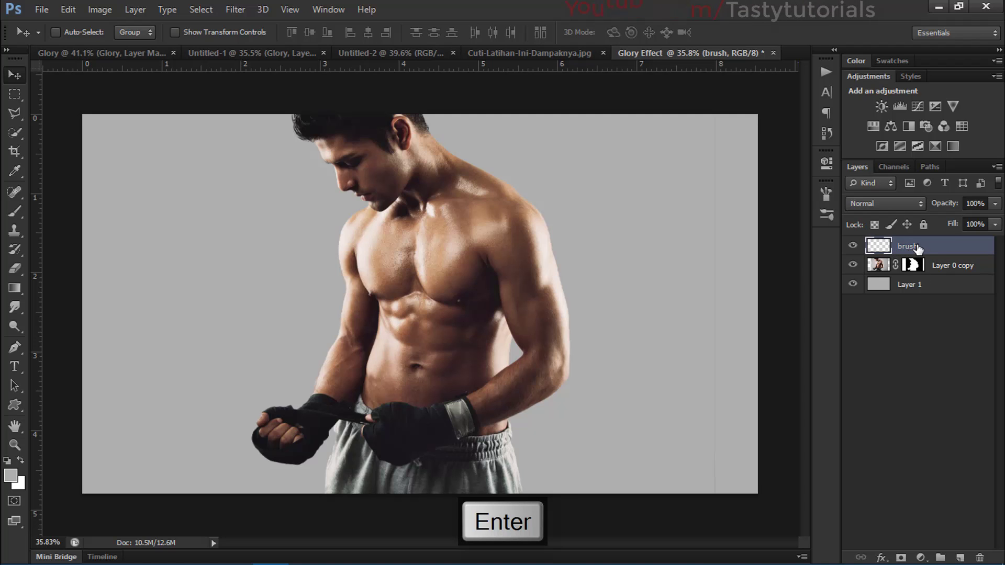
- Apply Layer 0 copy's mask permanently and load the boxer's outline as a selection
click(914, 266)
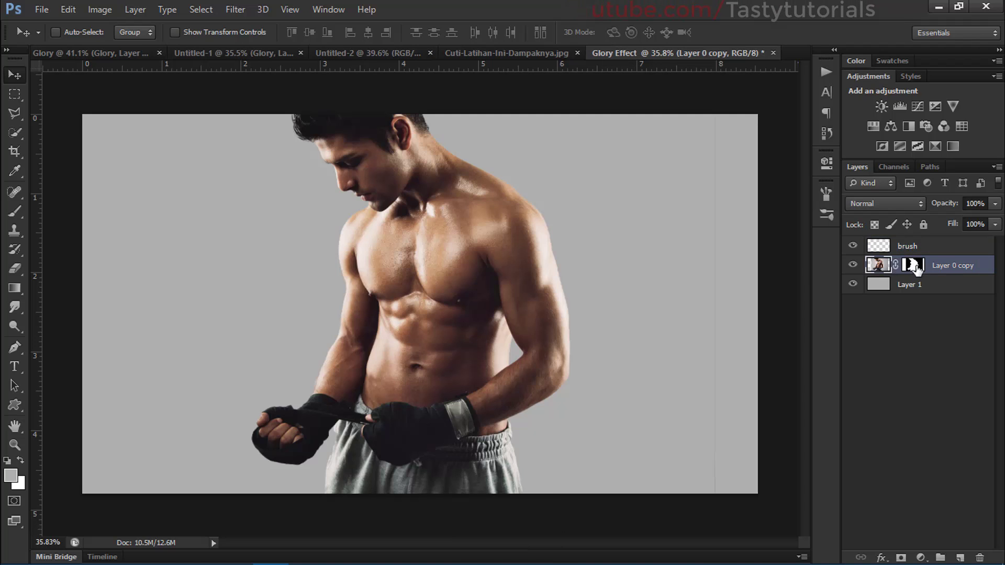
drag(916, 267, 980, 557)
click(455, 217)
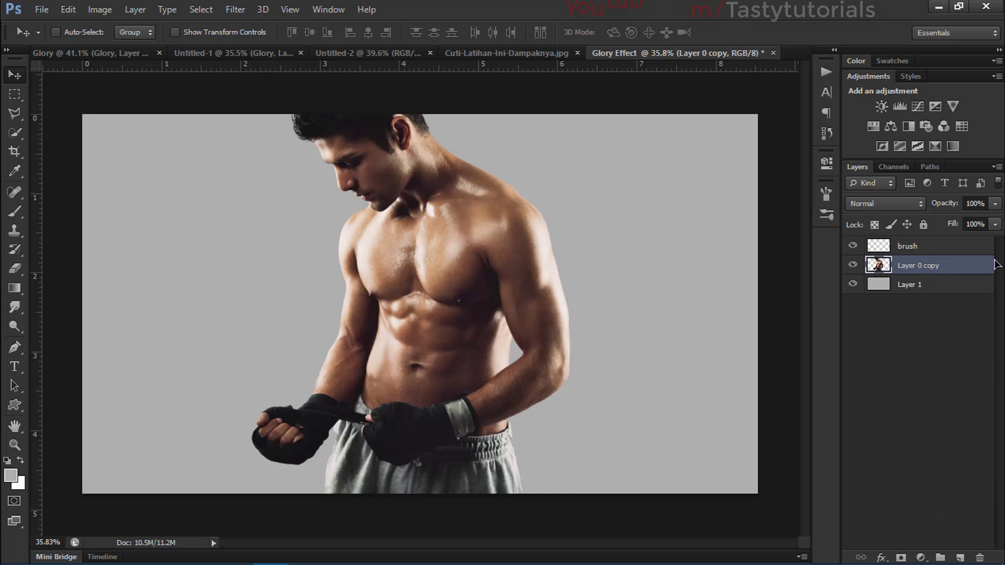
drag(879, 266, 882, 267)
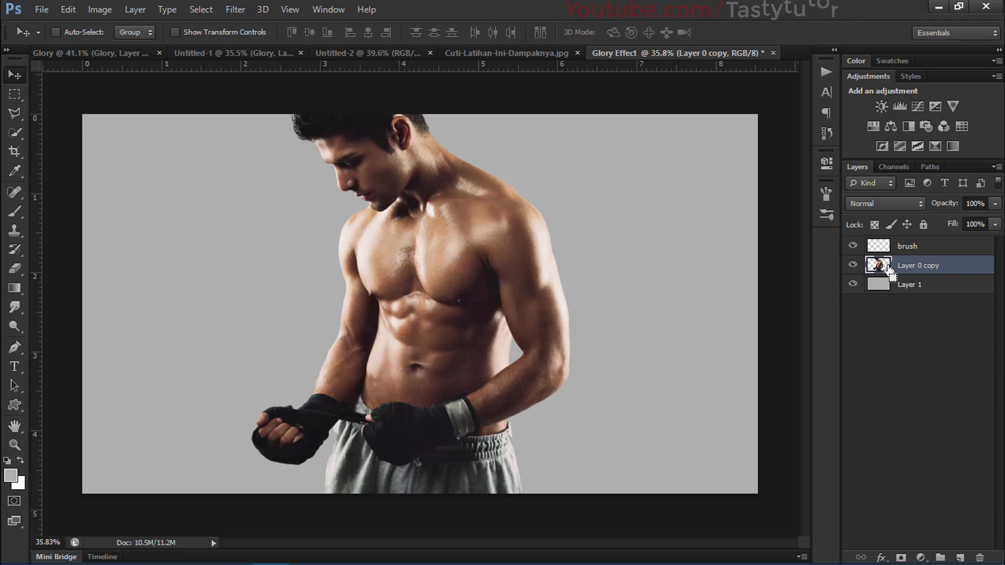
ctrl+click(884, 266)
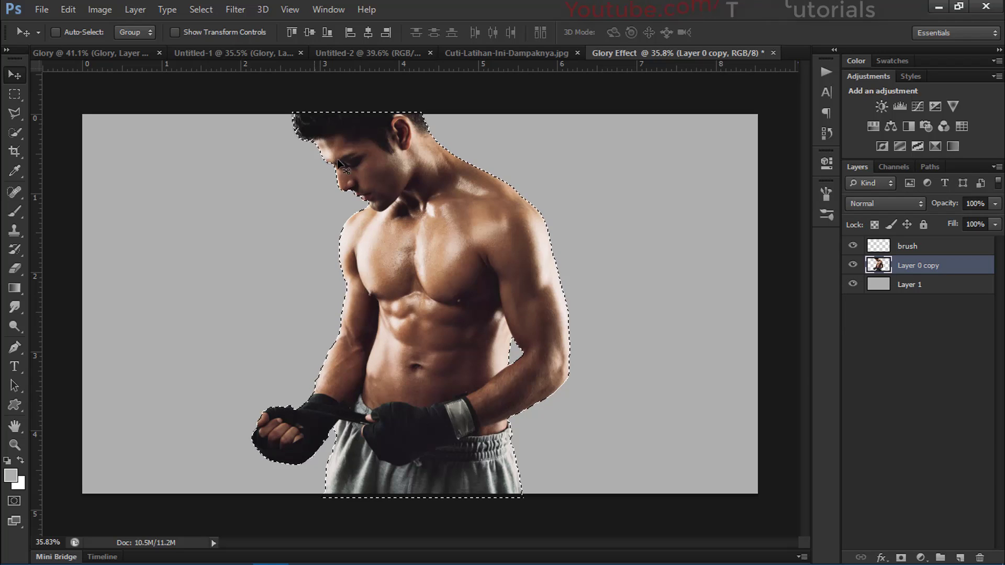
- Fill the boxer selection on the brush layer with pure red ff0000 and deselect
scroll(314, 235, up, 1)
scroll(361, 238, down, 1)
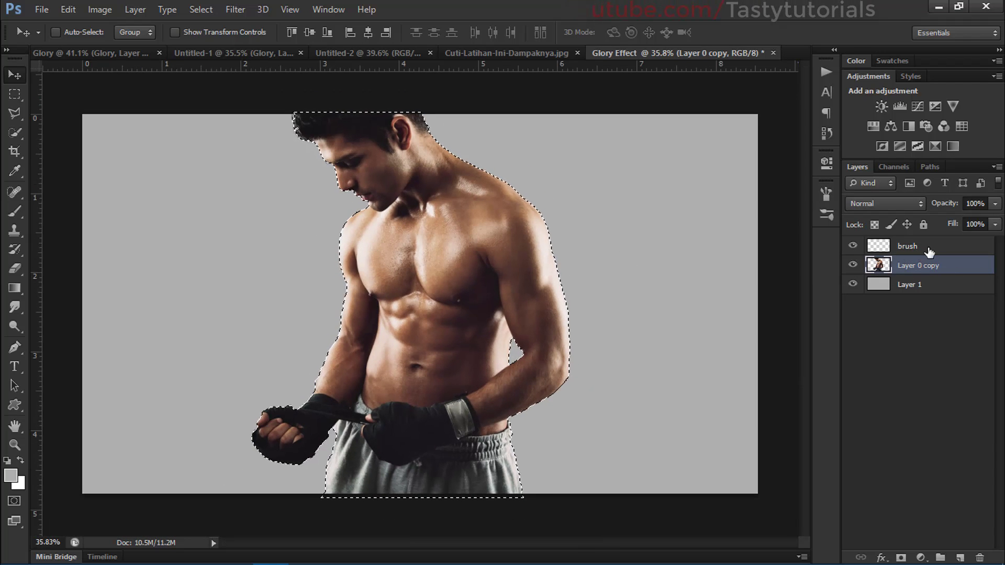
key(alt+bracketright)
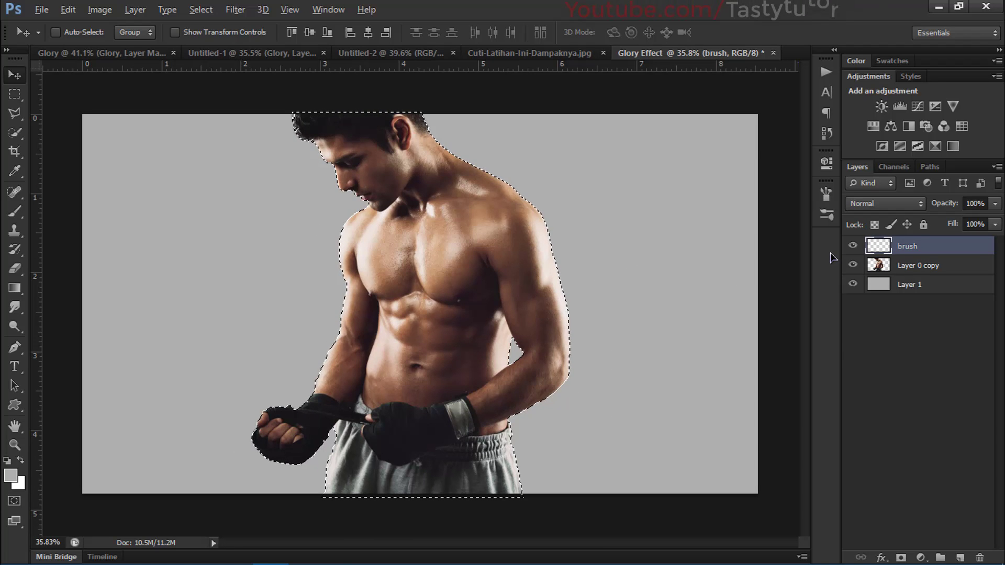
key(alt)
click(11, 476)
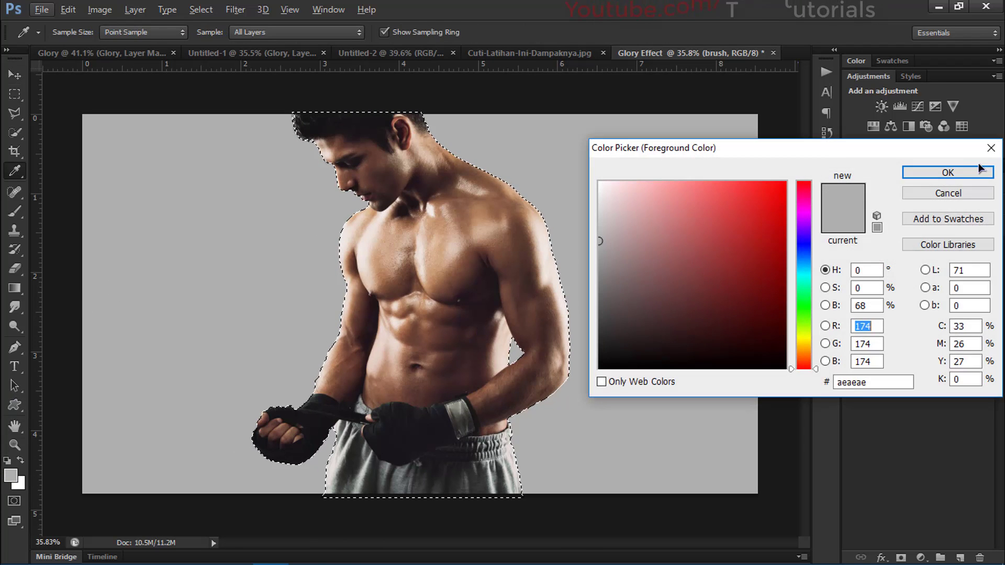
drag(741, 243, 849, 153)
click(909, 173)
key(v)
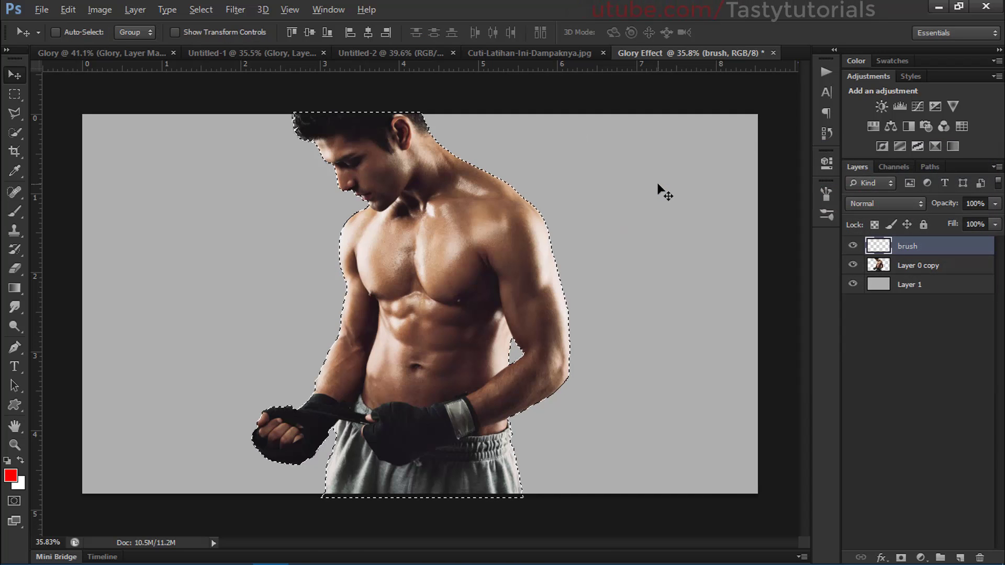
key(alt+BackSpace)
key(ctrl+d)
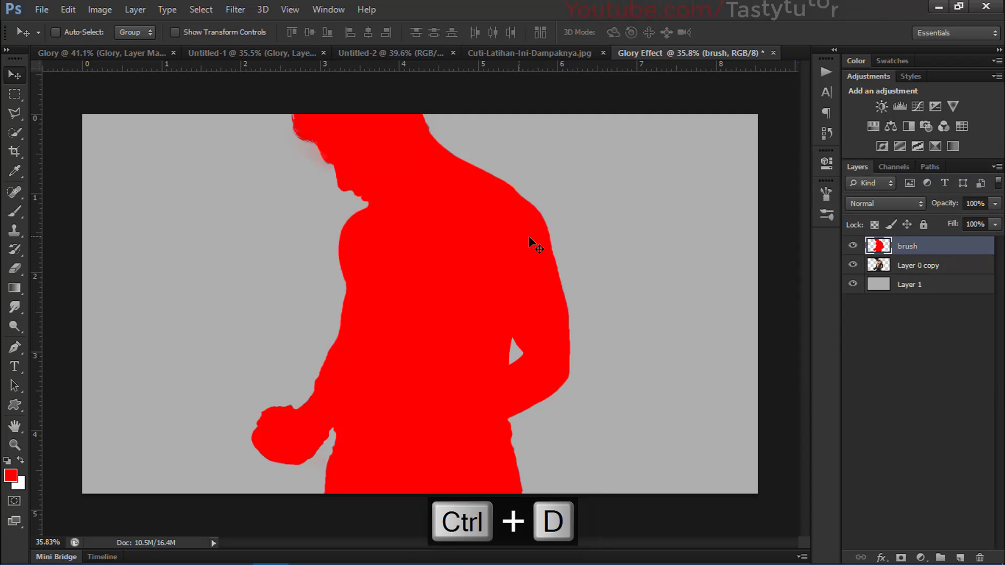
- Toggle the layers' visibility to check the silhouette, then select Layer 0 copy and Layer 1 together
click(853, 251)
click(853, 250)
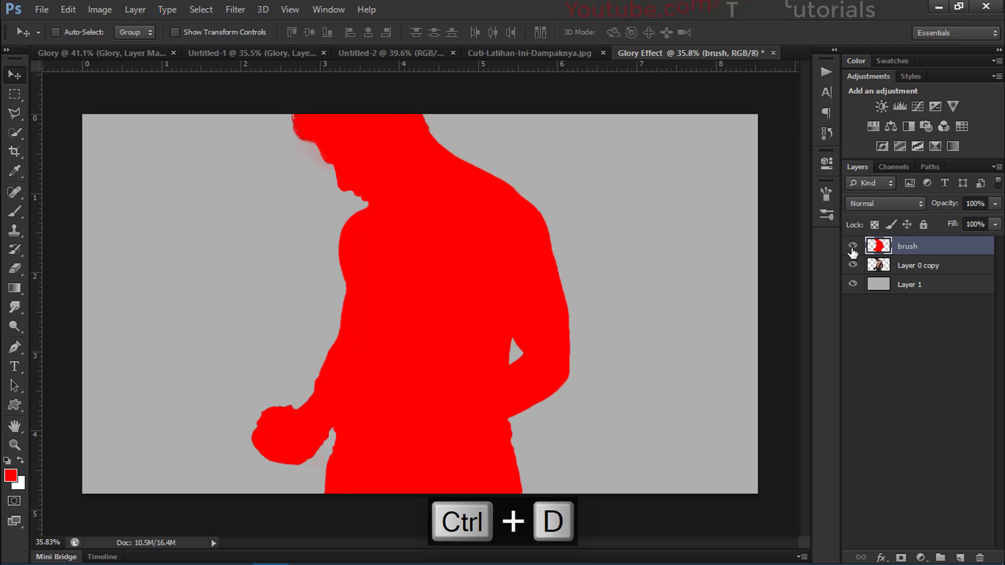
click(853, 250)
click(852, 249)
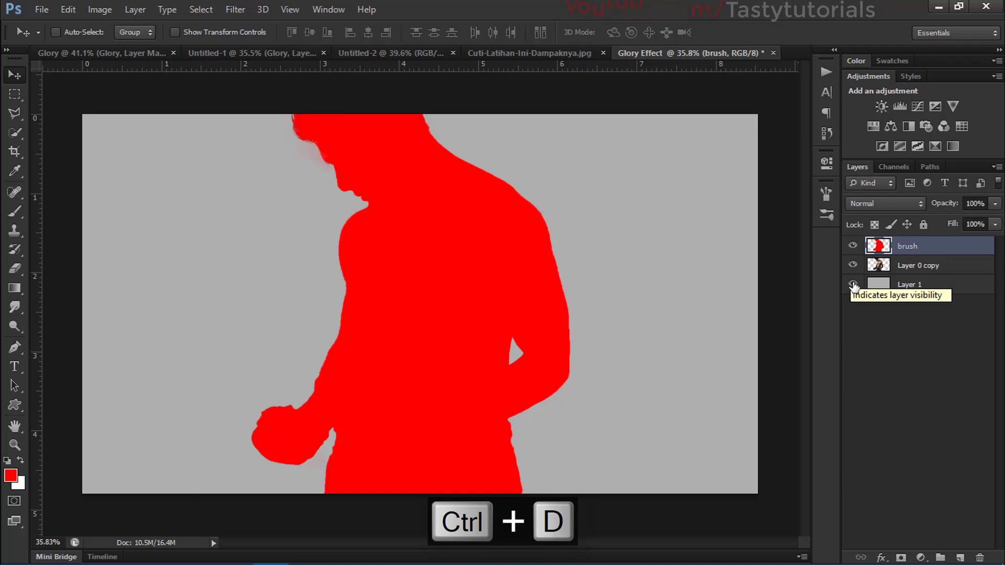
click(854, 285)
click(854, 285)
click(853, 265)
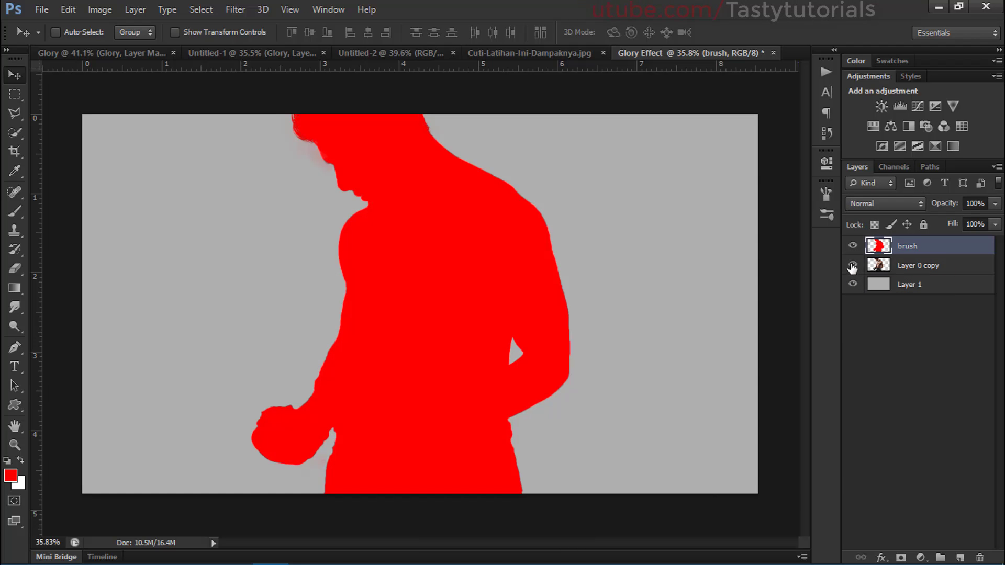
click(930, 266)
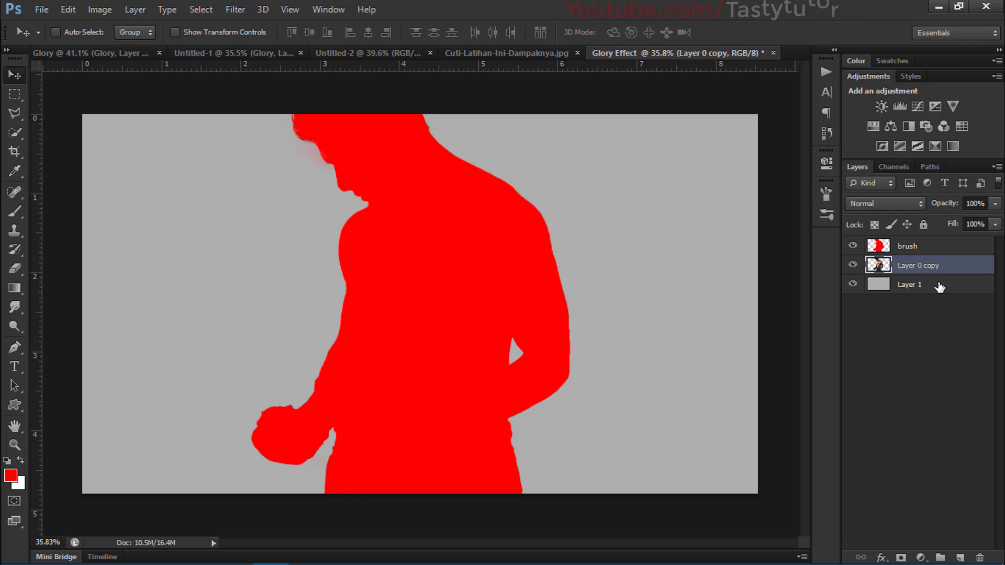
shift+click(940, 286)
- Merge Layer 0 copy with Layer 1 and convert the result via Layer > New > Background from Layer
key(ctrl+e)
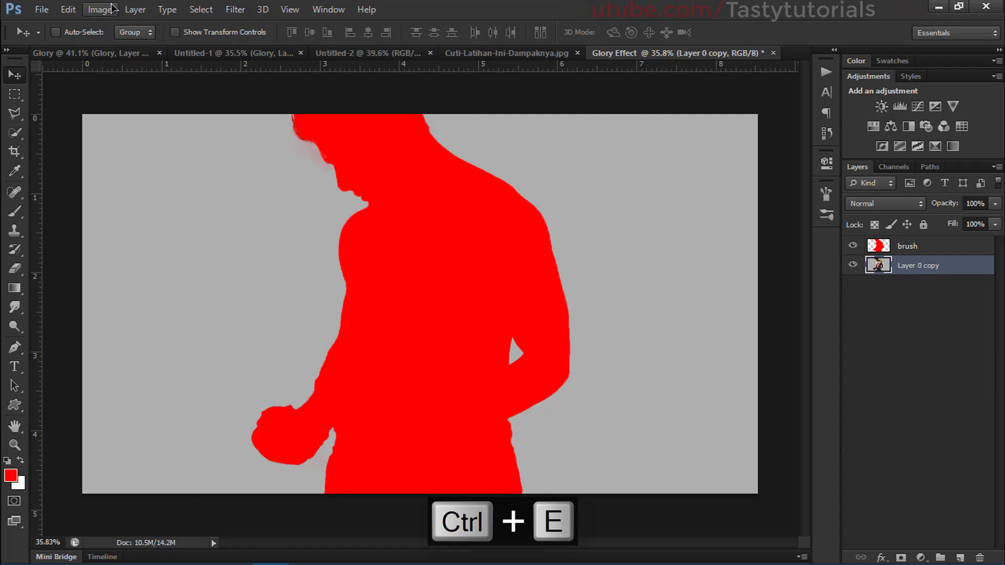
click(137, 10)
mouse_move(272, 26)
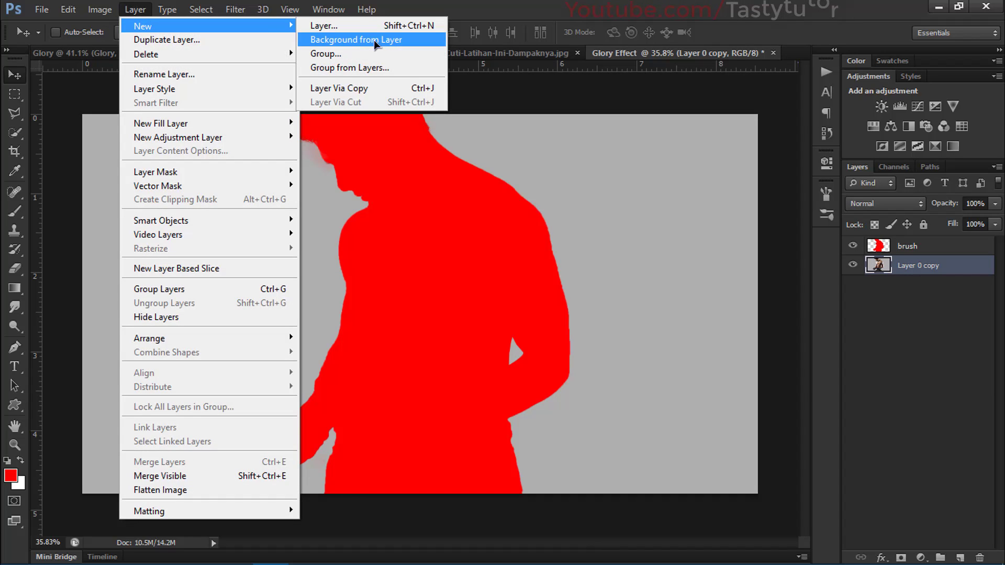
click(374, 40)
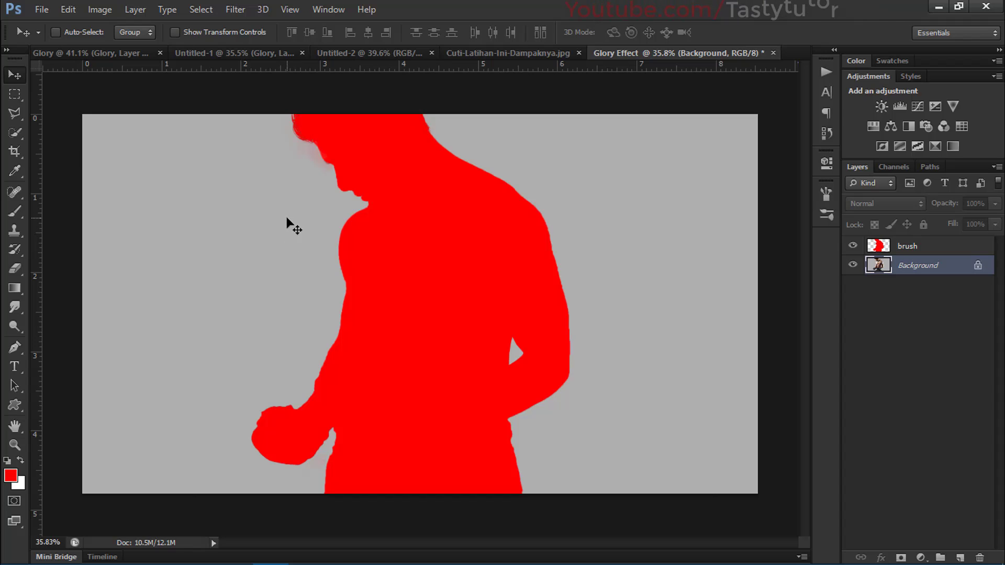
- Load Glory_Brushes.abr from the desktop's 3D > glory photoshop action folder through the Preset Manager
click(68, 9)
mouse_move(248, 429)
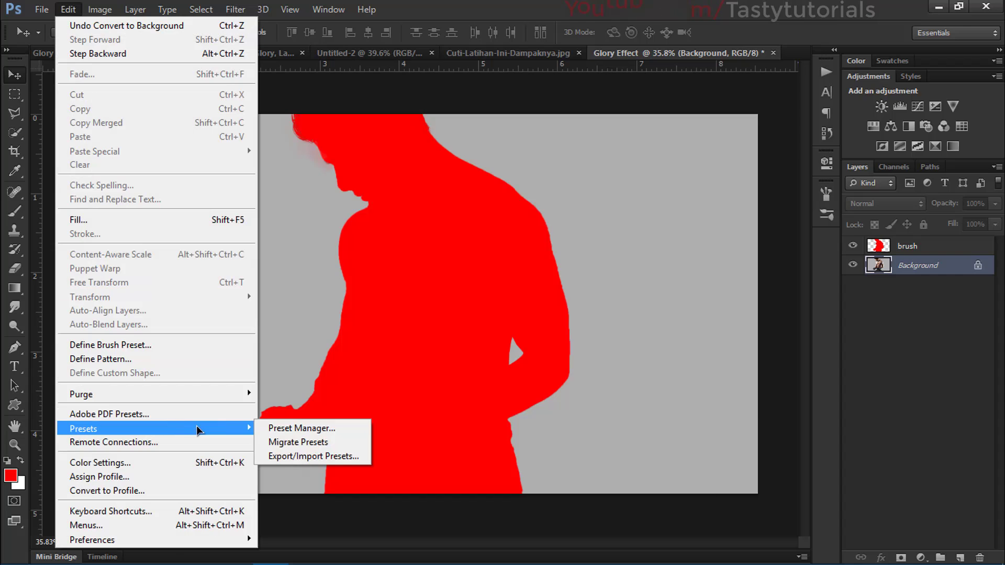
click(306, 429)
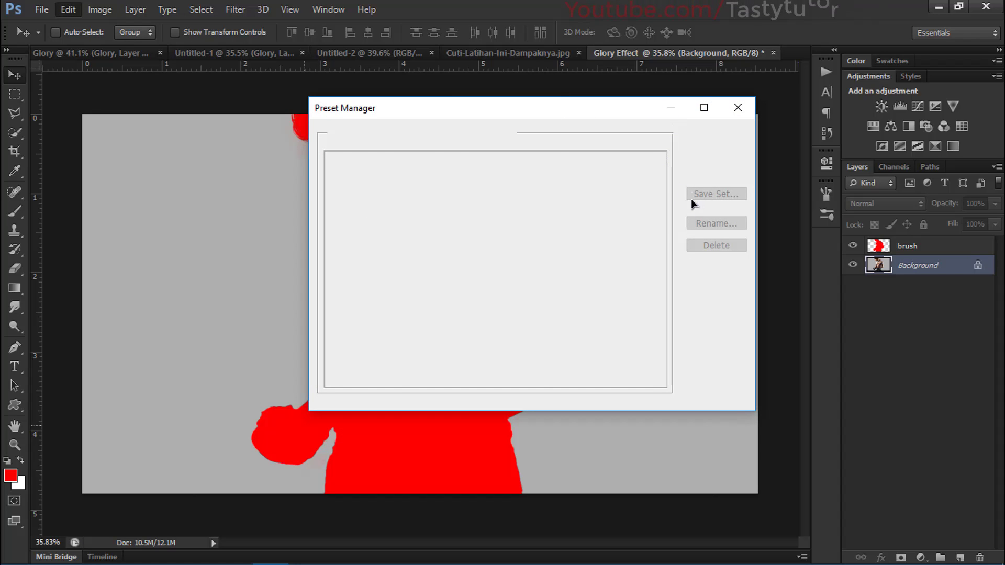
click(729, 171)
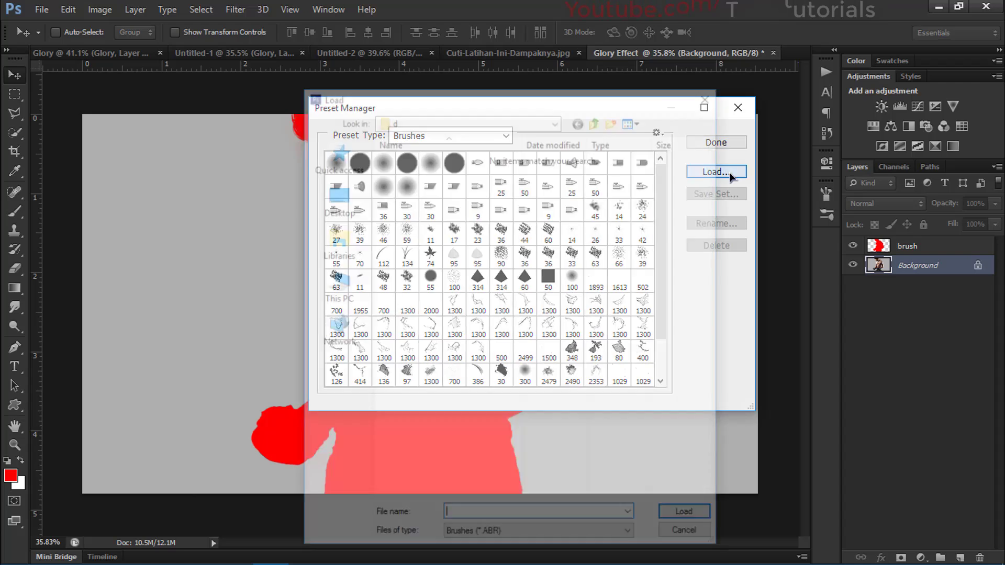
click(360, 200)
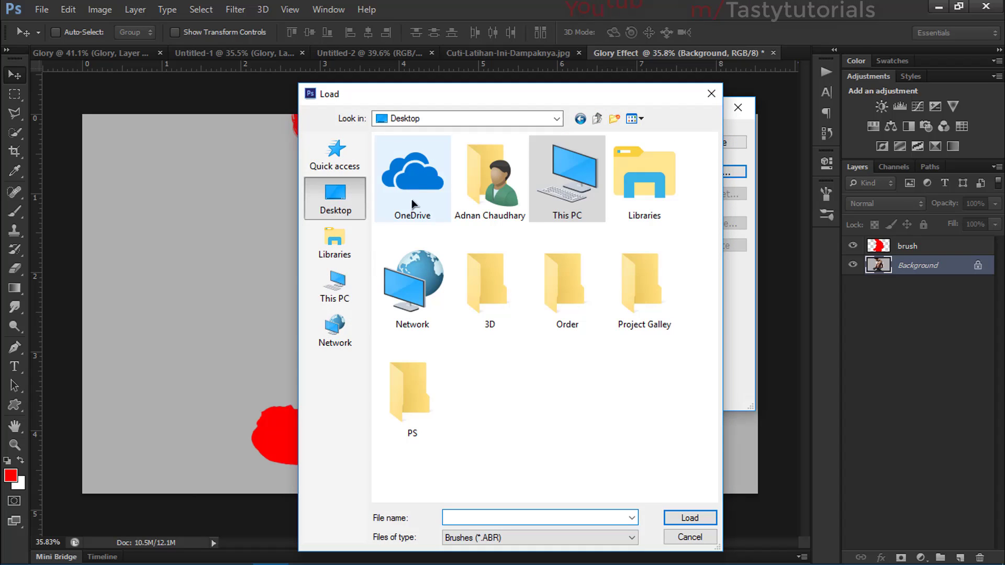
double_click(499, 283)
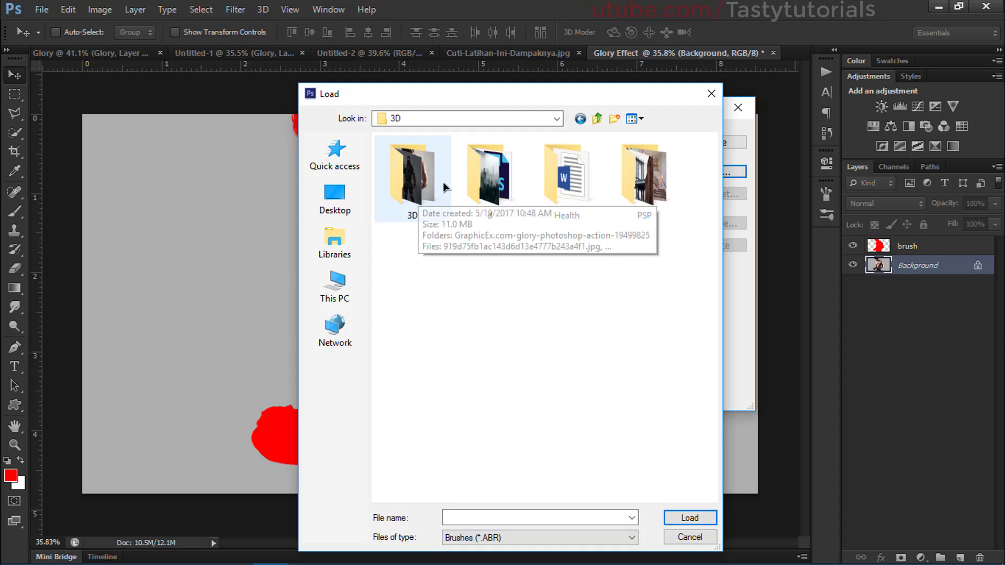
double_click(446, 165)
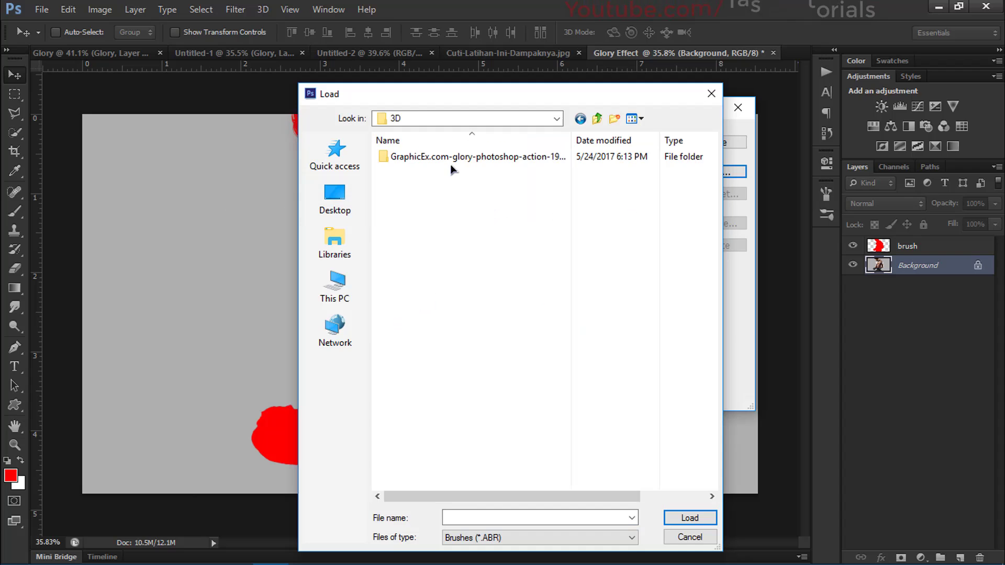
double_click(422, 160)
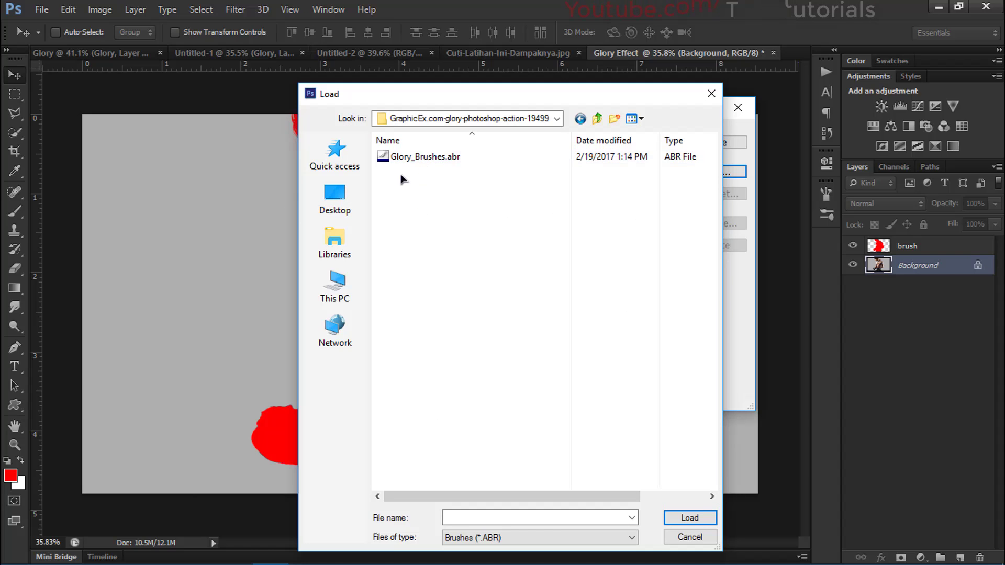
click(404, 157)
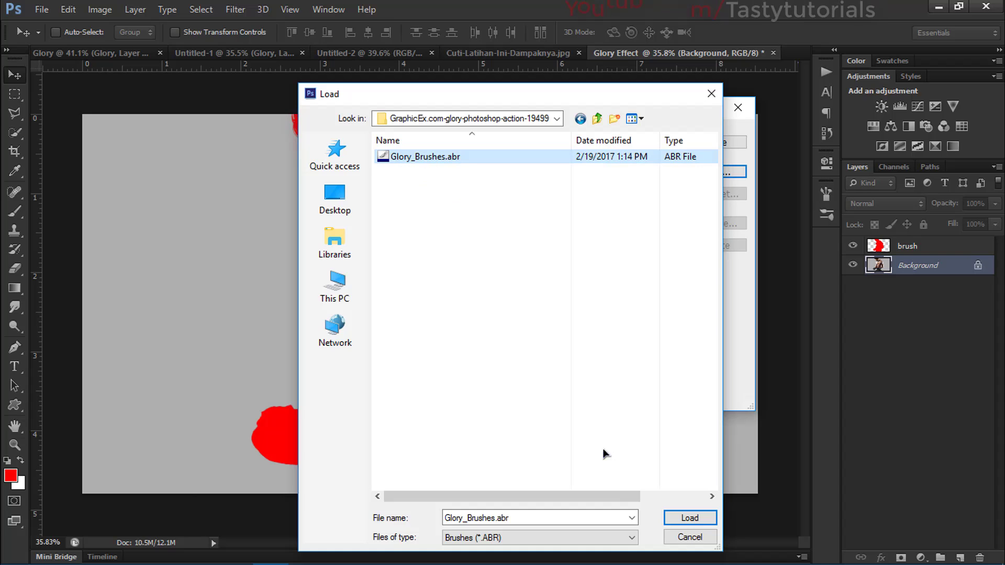
click(688, 540)
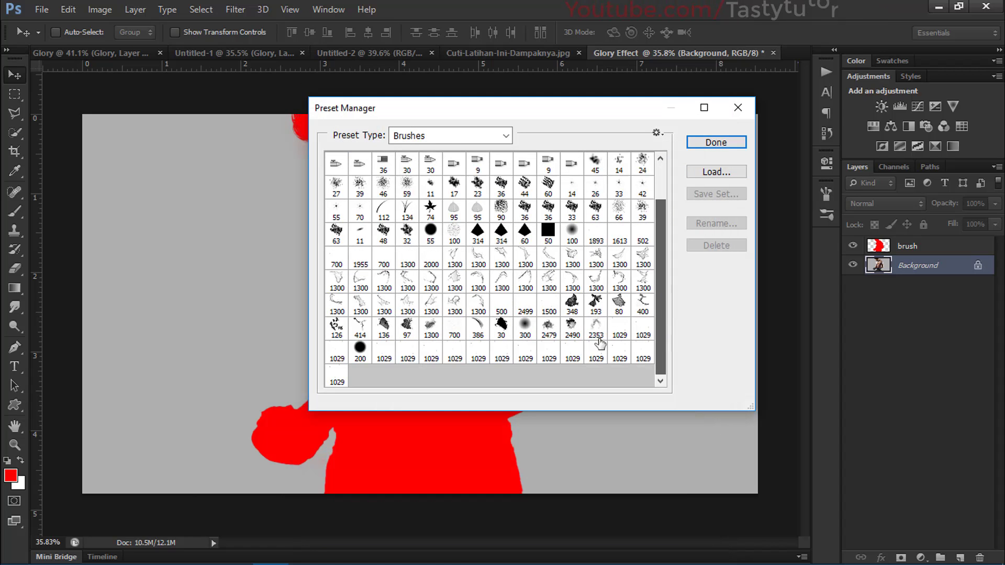
click(714, 144)
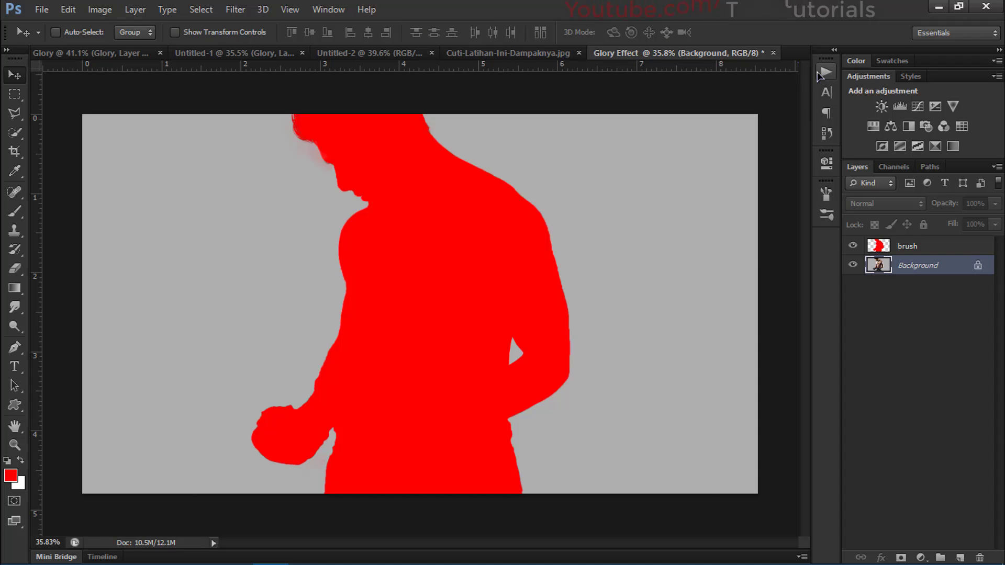
- Show the Actions panel and collapse the Top to Bottom action and the Glory set
click(325, 9)
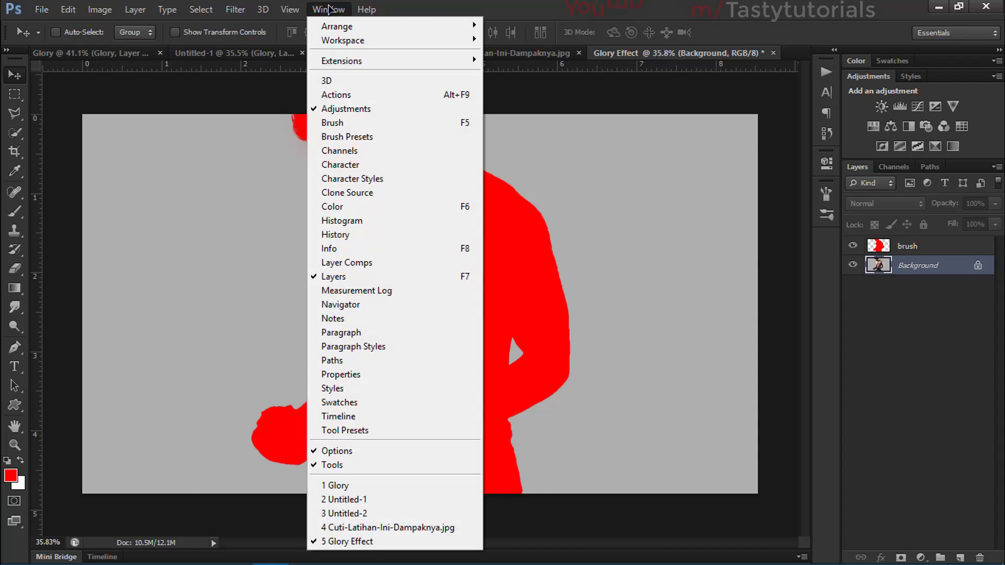
click(335, 95)
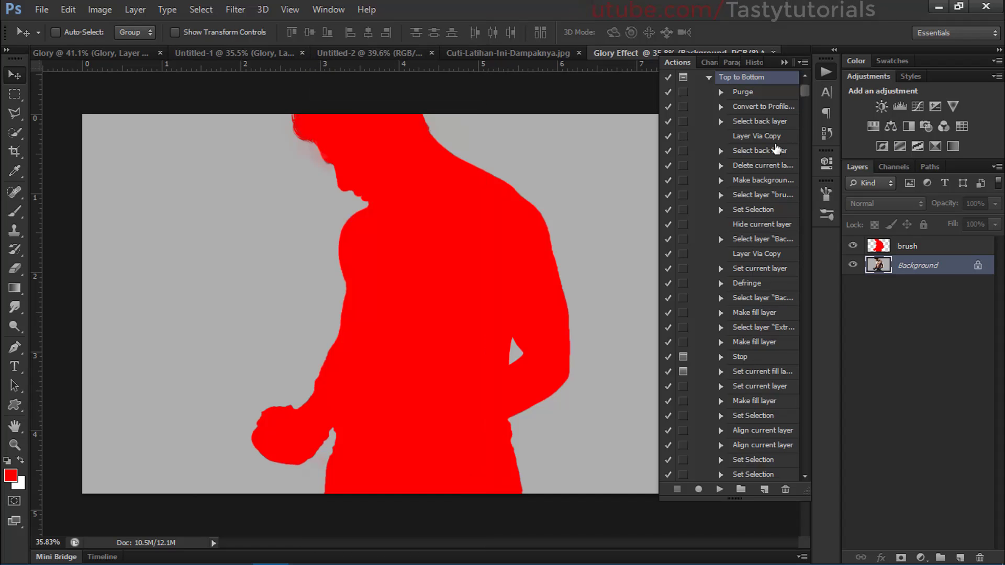
scroll(725, 121, up, 1)
click(707, 107)
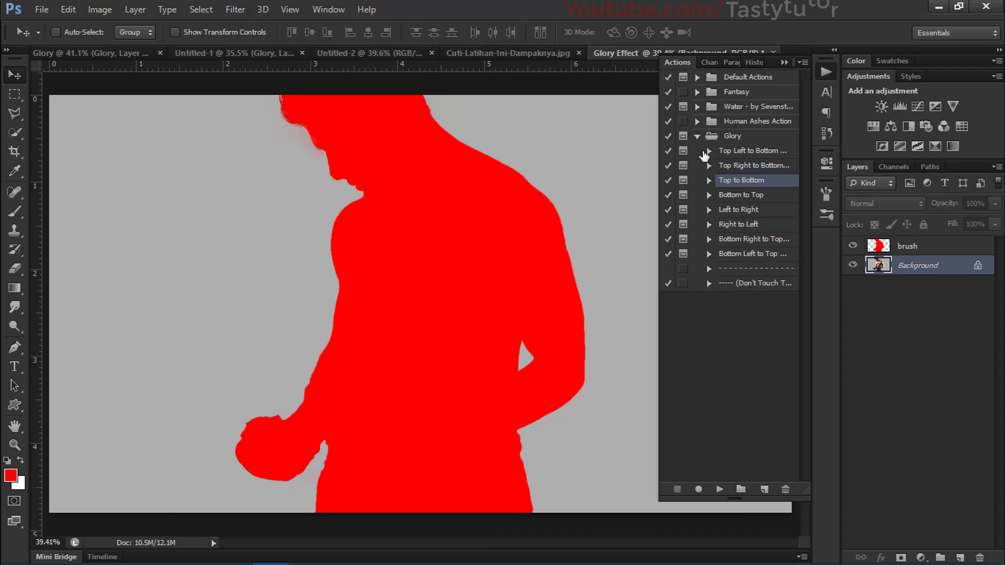
click(696, 136)
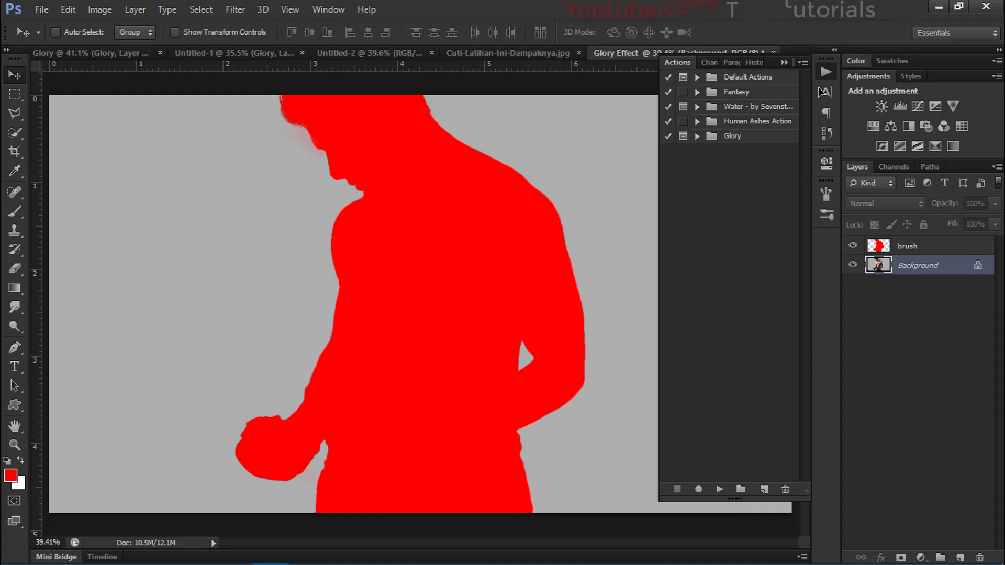
- Browse to Glory.atn via Load Actions, then cancel because the set is already loaded
click(804, 62)
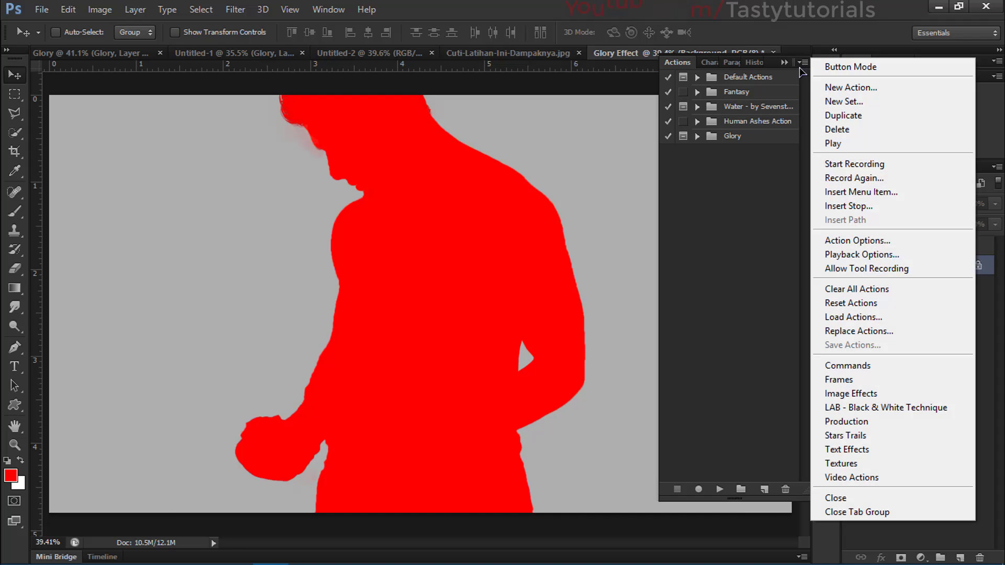
click(853, 317)
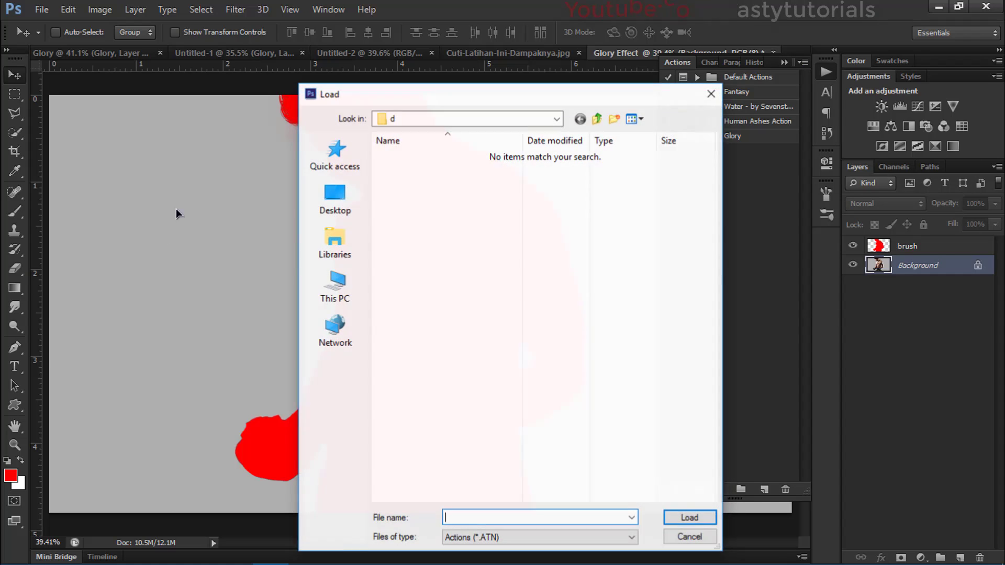
click(343, 215)
double_click(476, 280)
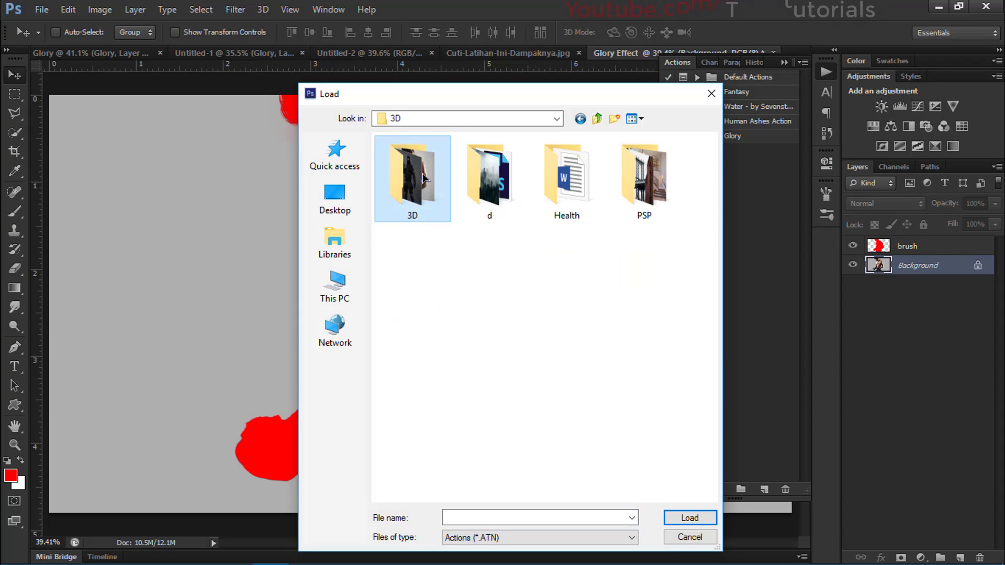
double_click(417, 157)
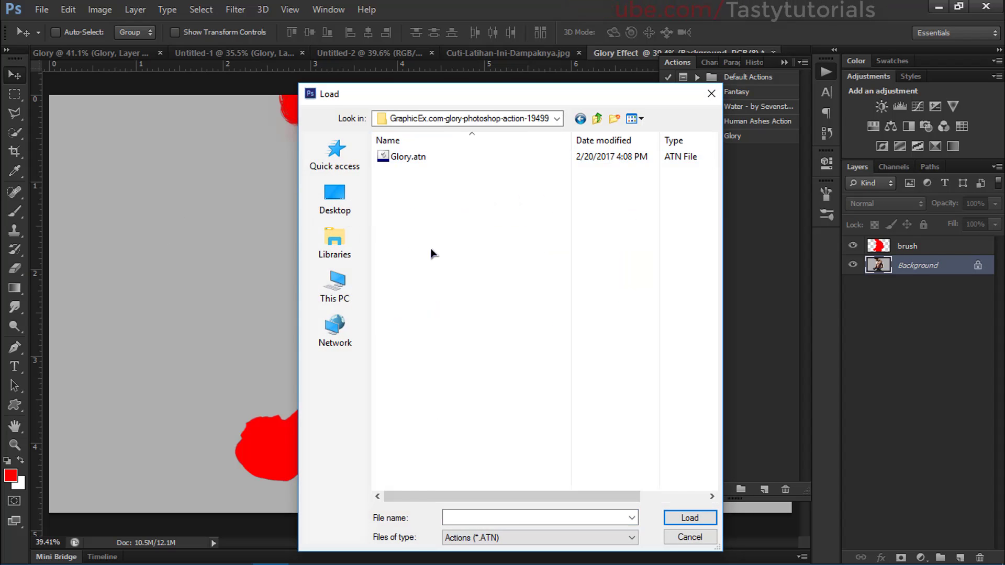
click(422, 159)
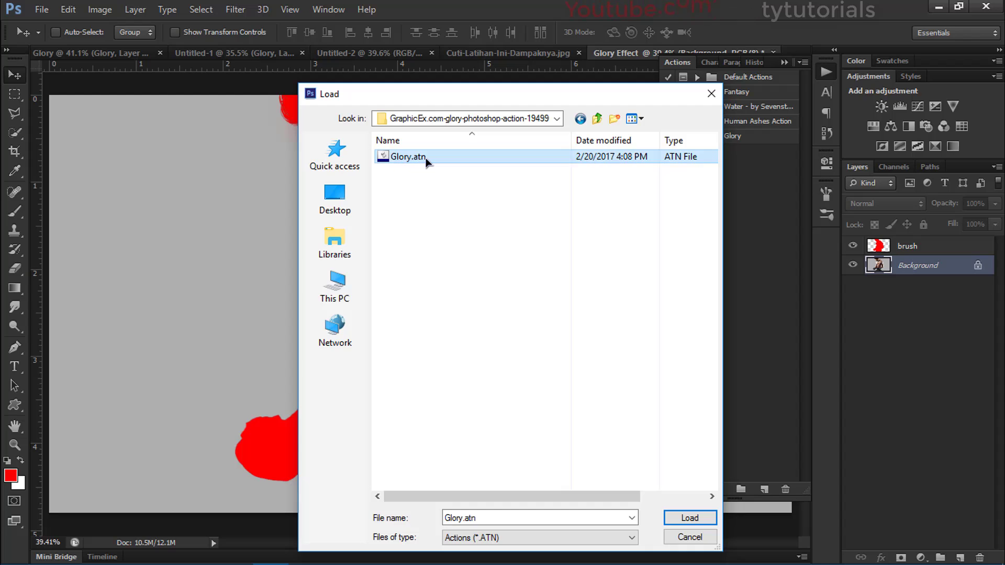
click(690, 539)
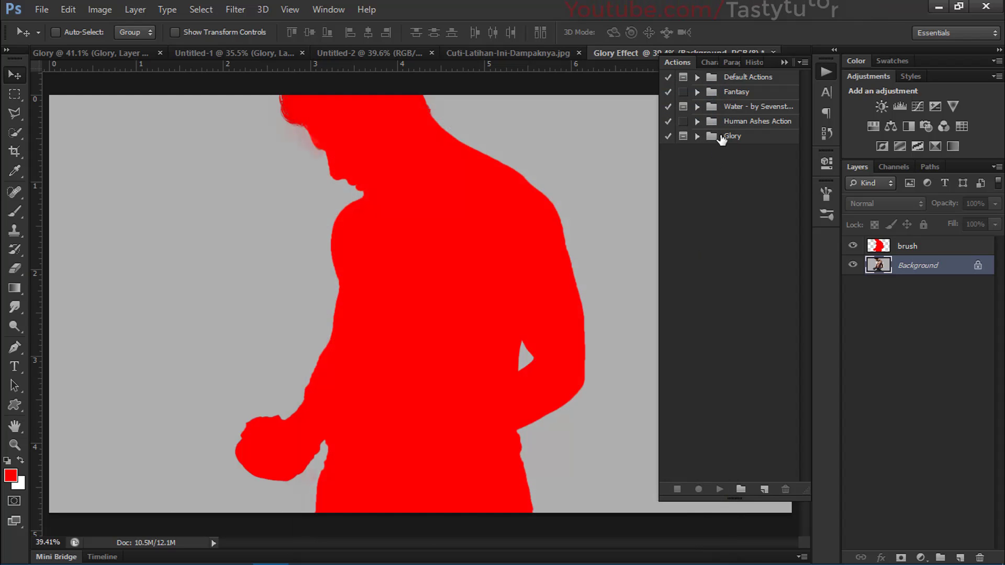
- Expand the Glory set and show the recorded steps of its Top Left to Bottom action
click(720, 139)
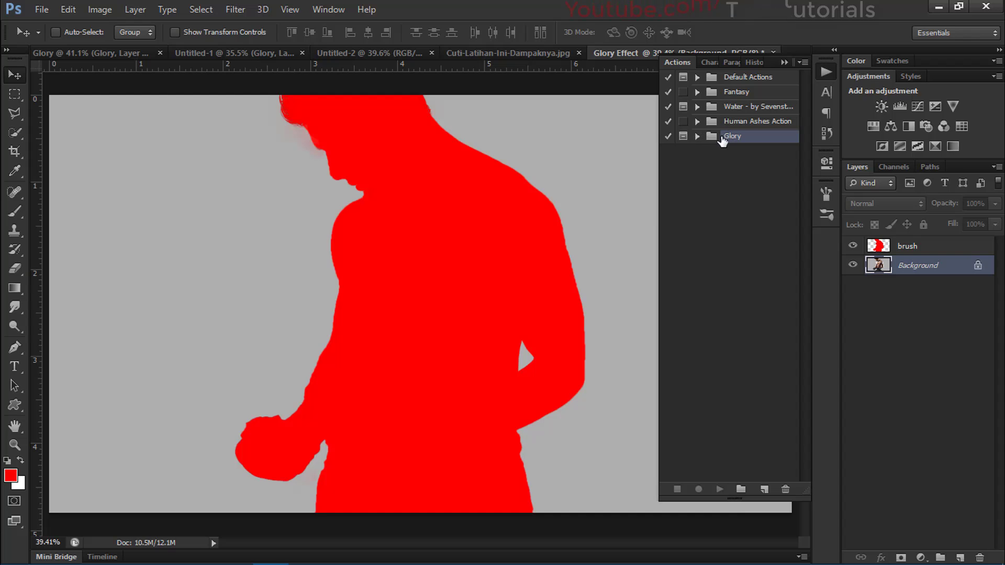
click(696, 136)
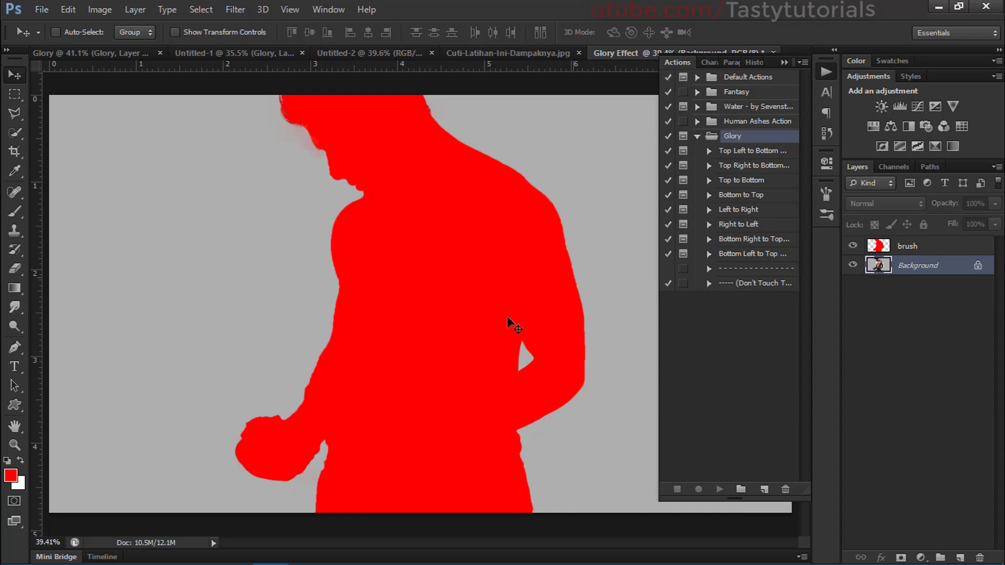
scroll(510, 325, down, 2)
scroll(487, 207, up, 1)
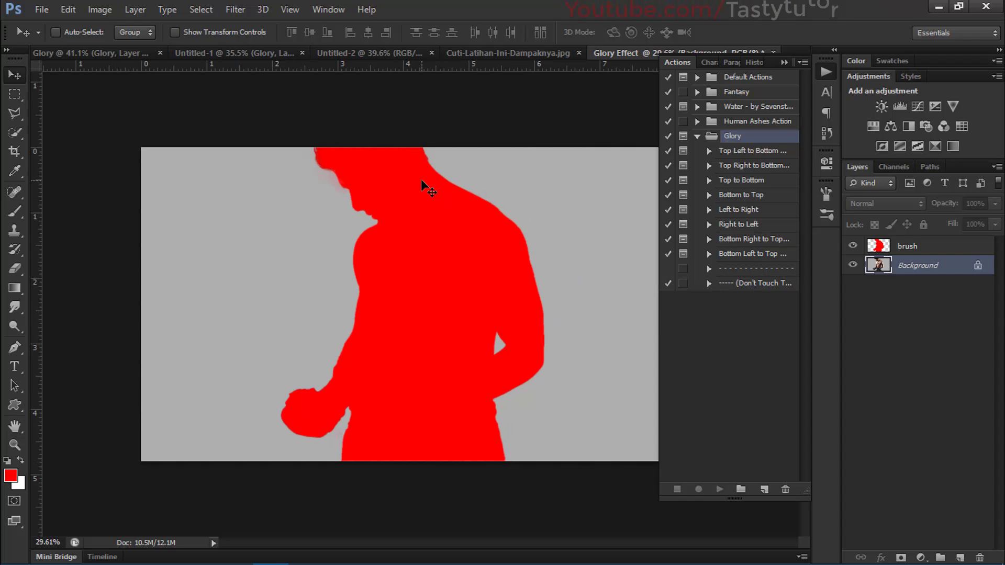
scroll(422, 184, up, 1)
click(746, 151)
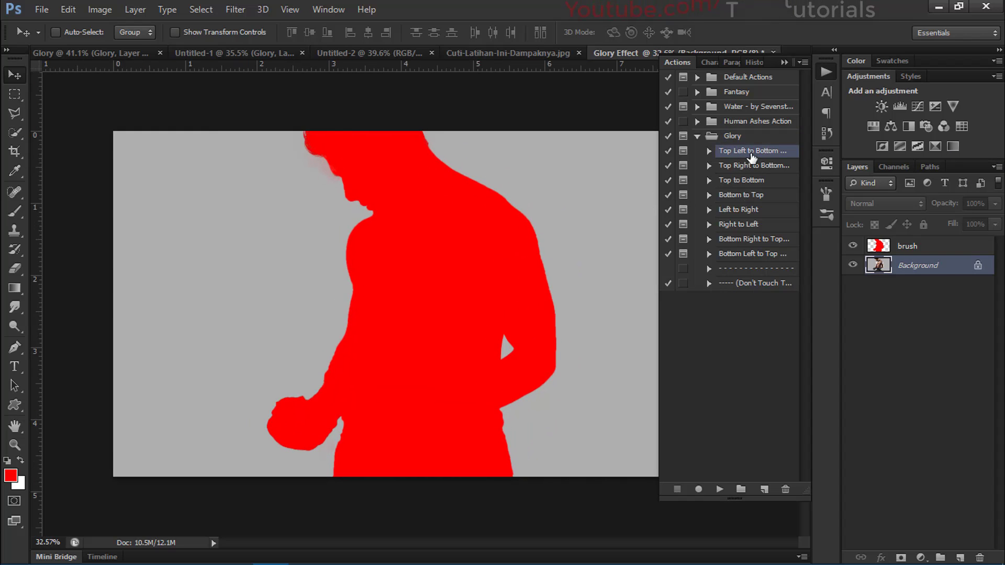
click(708, 151)
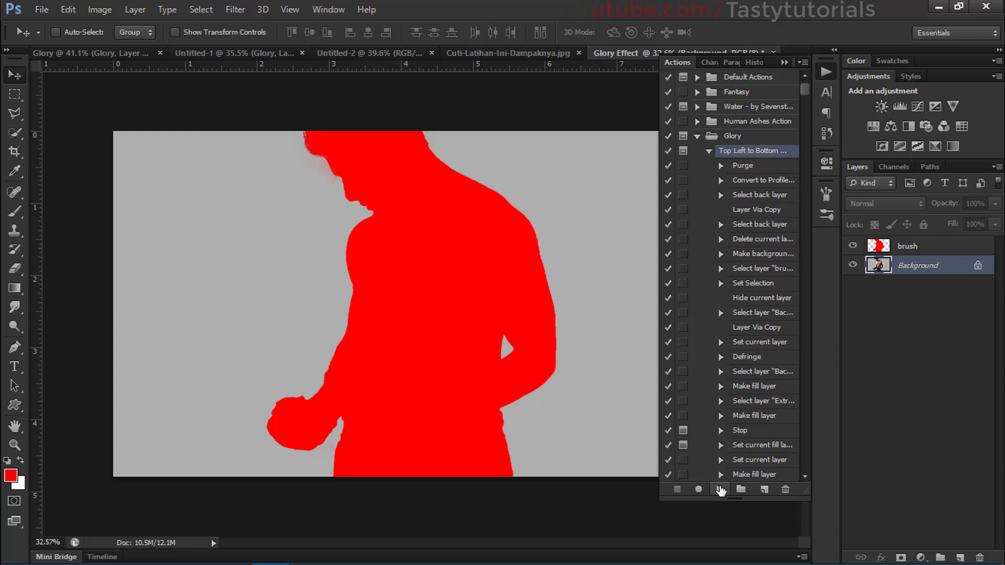
- Play the Top Left to Bottom action, setting the gradient fill scale to 75 when prompted
click(721, 490)
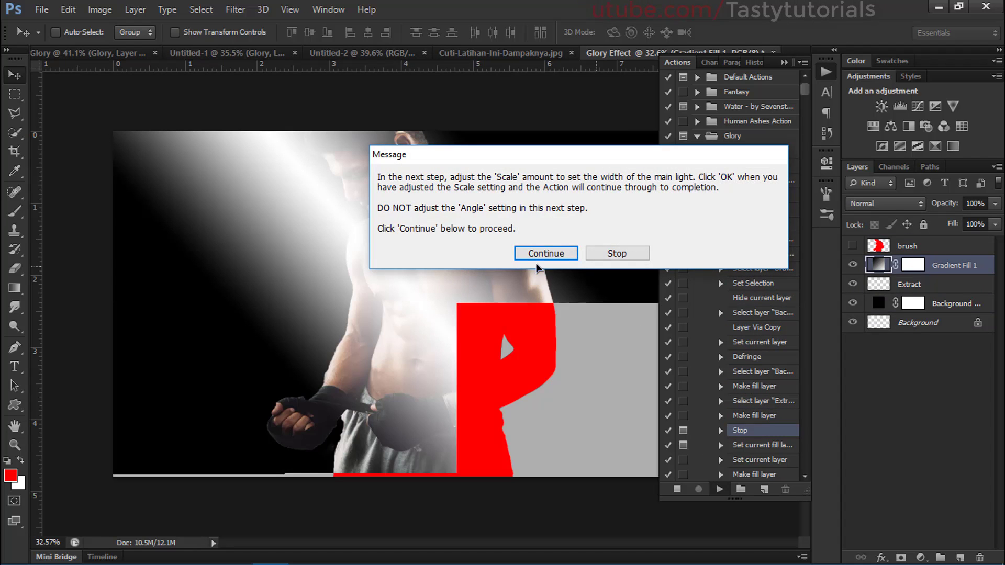
click(539, 256)
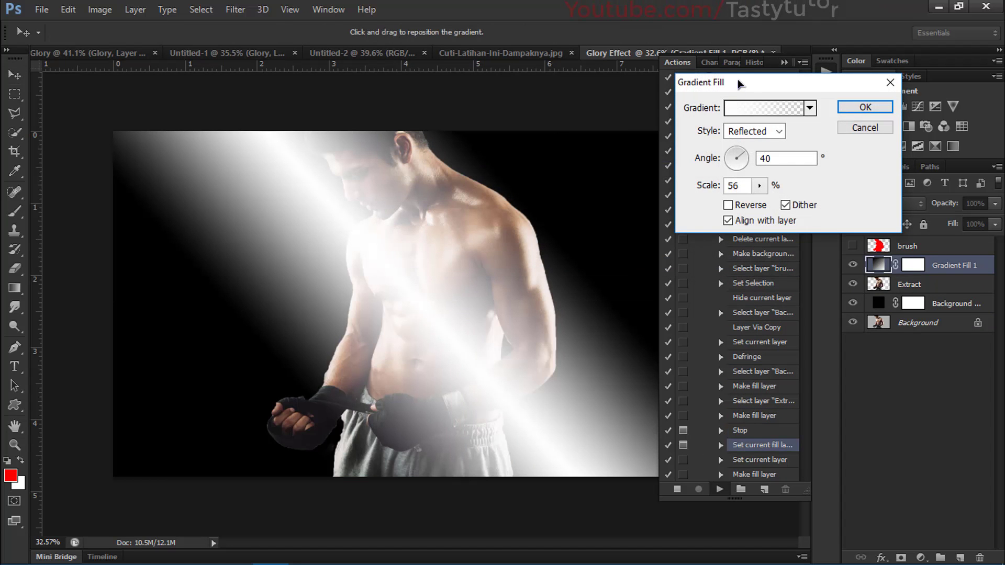
click(750, 186)
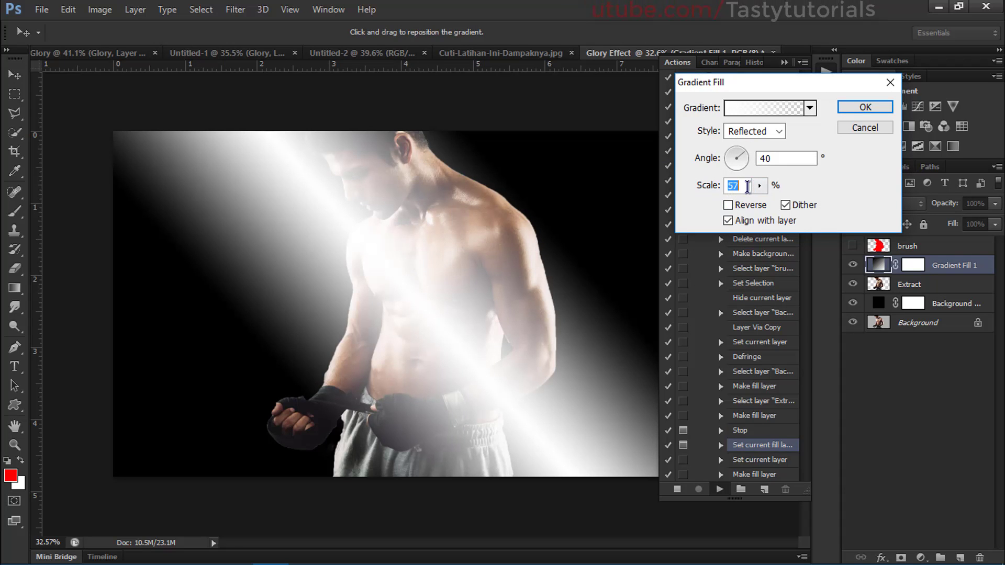
scroll(748, 186, up, 16)
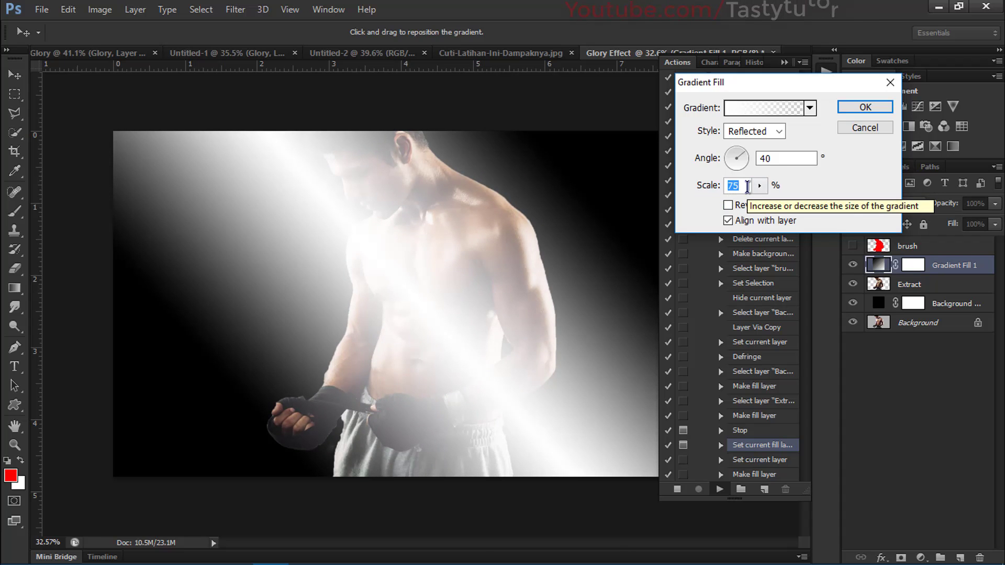
click(782, 205)
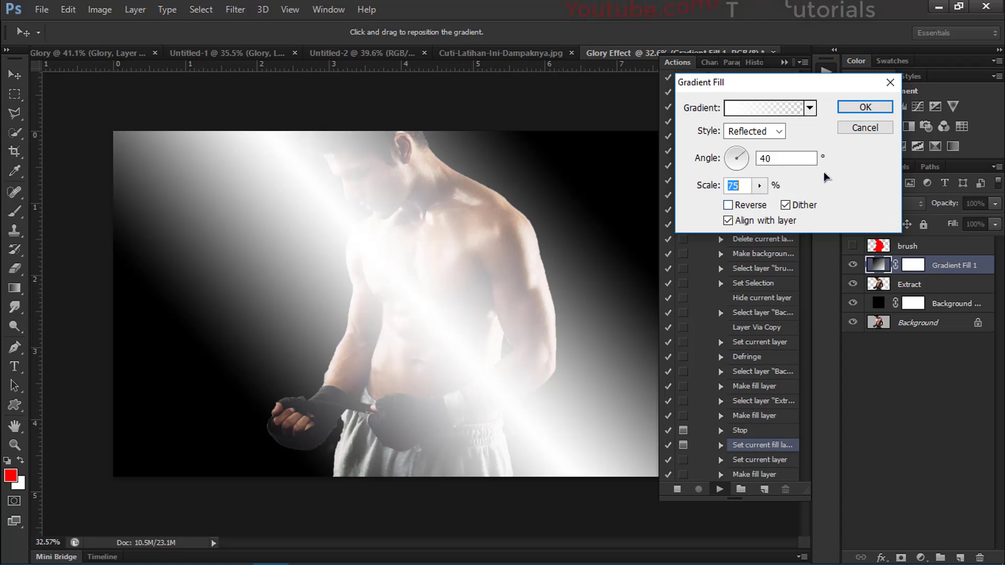
click(864, 106)
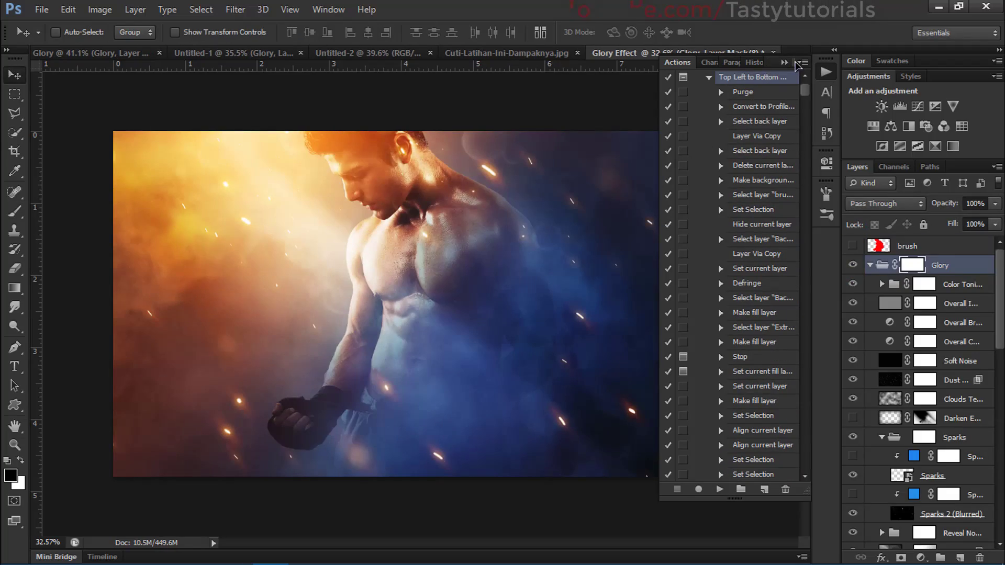
- Collapse the Actions panel and toggle the Color Toning group off and back on to compare
click(785, 62)
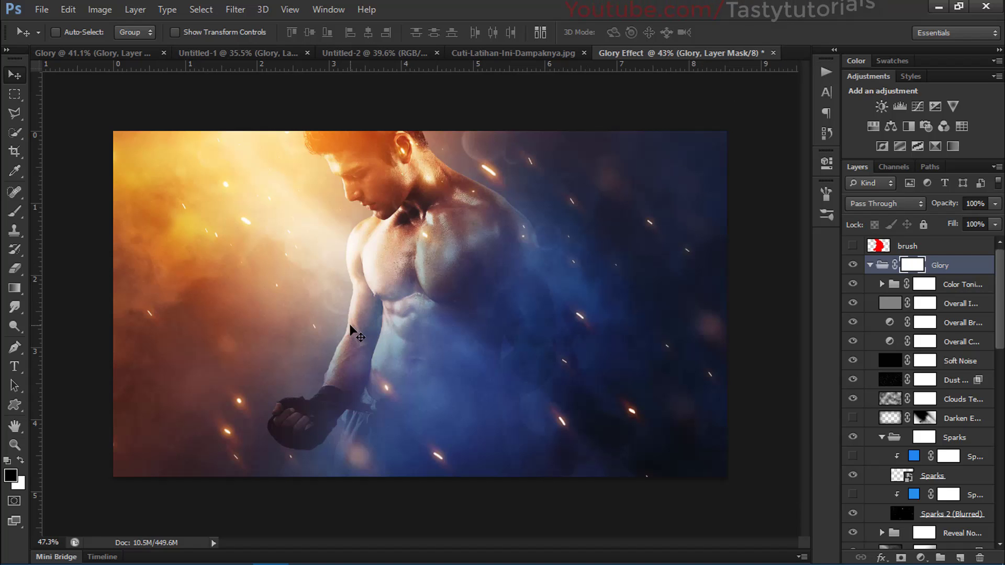
scroll(350, 325, up, 3)
scroll(375, 297, down, 3)
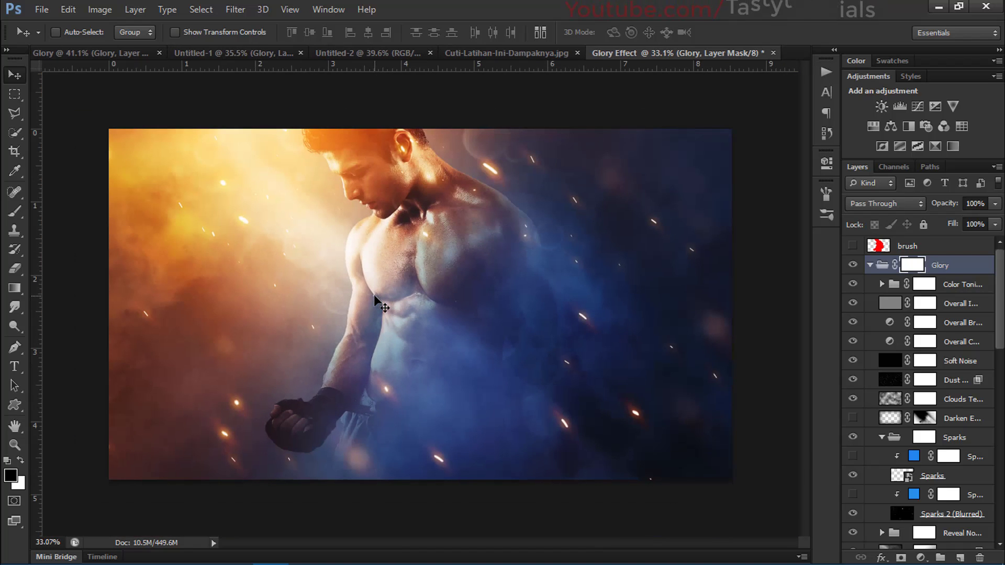
scroll(375, 297, up, 3)
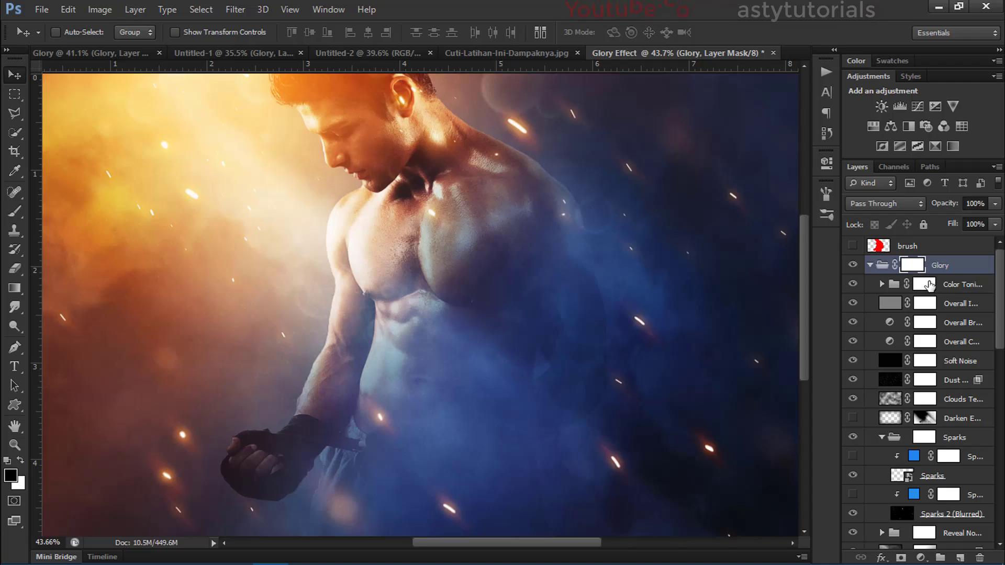
click(926, 285)
click(852, 285)
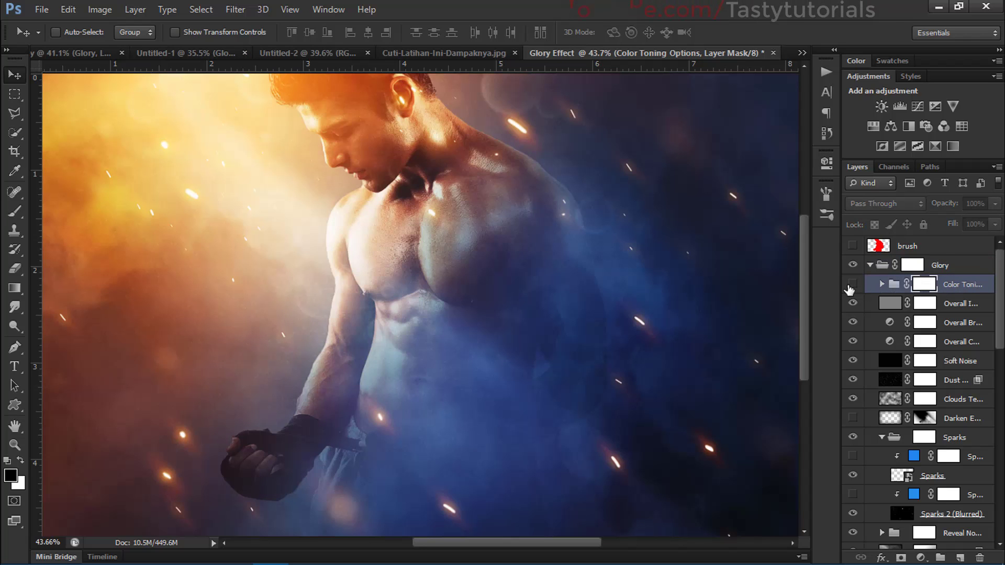
click(852, 285)
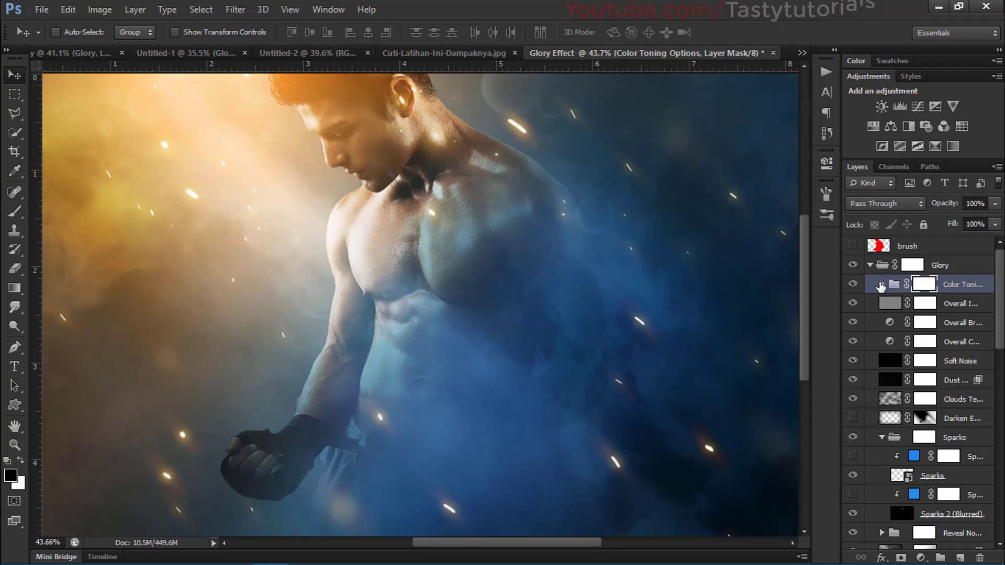
- Expand the Color Toning group and collapse its nested Color subgroup
click(882, 285)
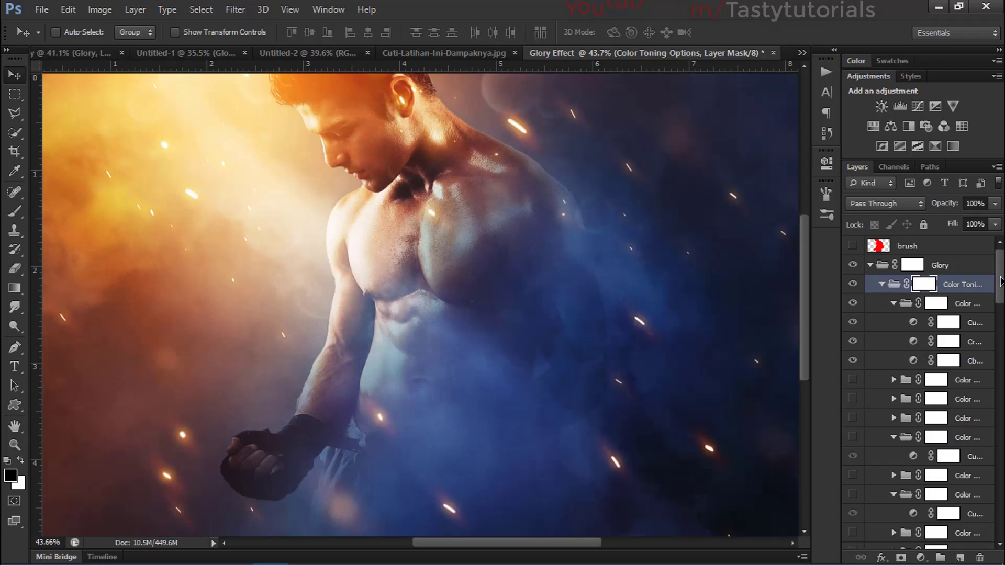
click(894, 304)
scroll(922, 367, down, 5)
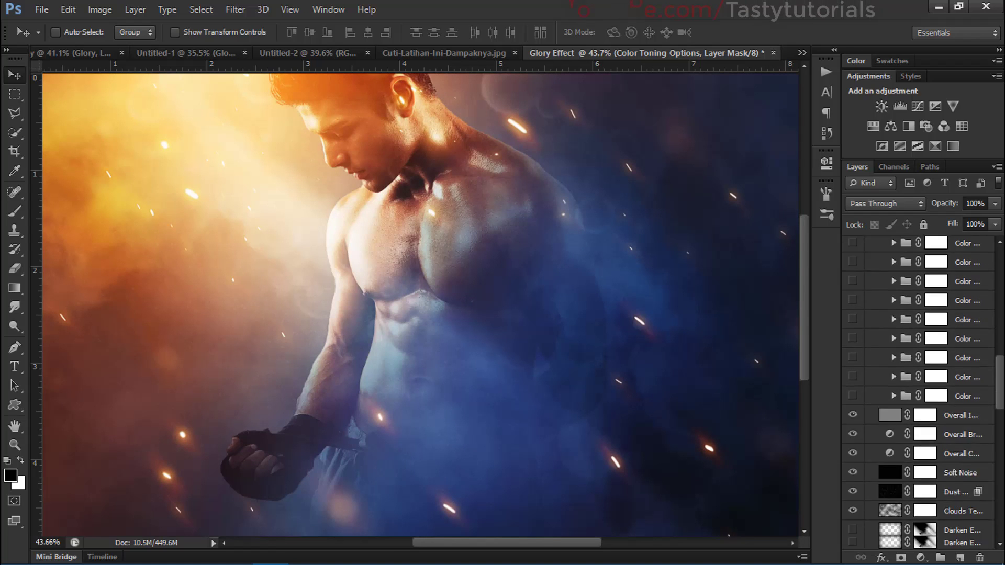
scroll(921, 367, down, 3)
scroll(941, 321, up, 10)
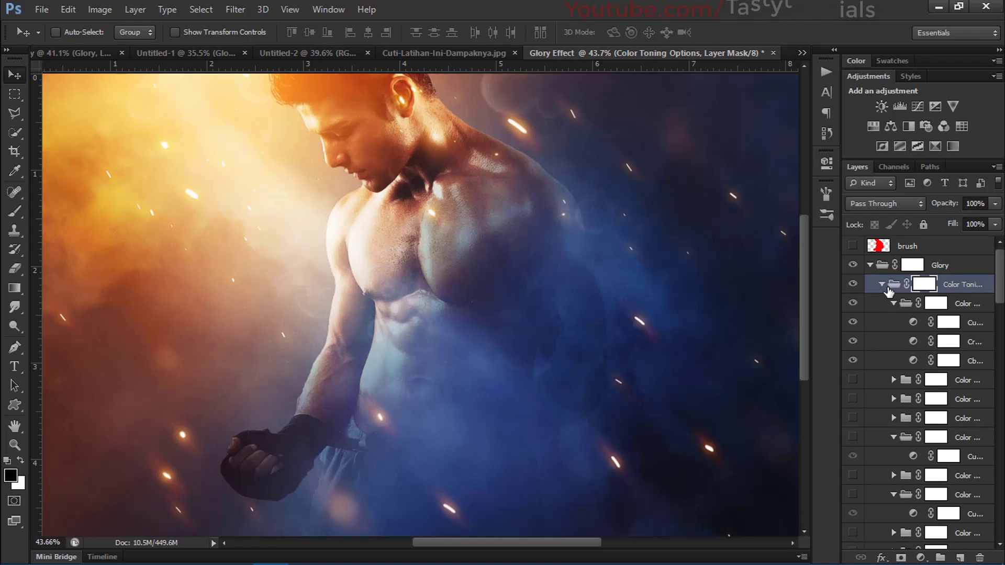
- Expand the Glory group and its Color Toning group to reveal the toning variants
click(871, 265)
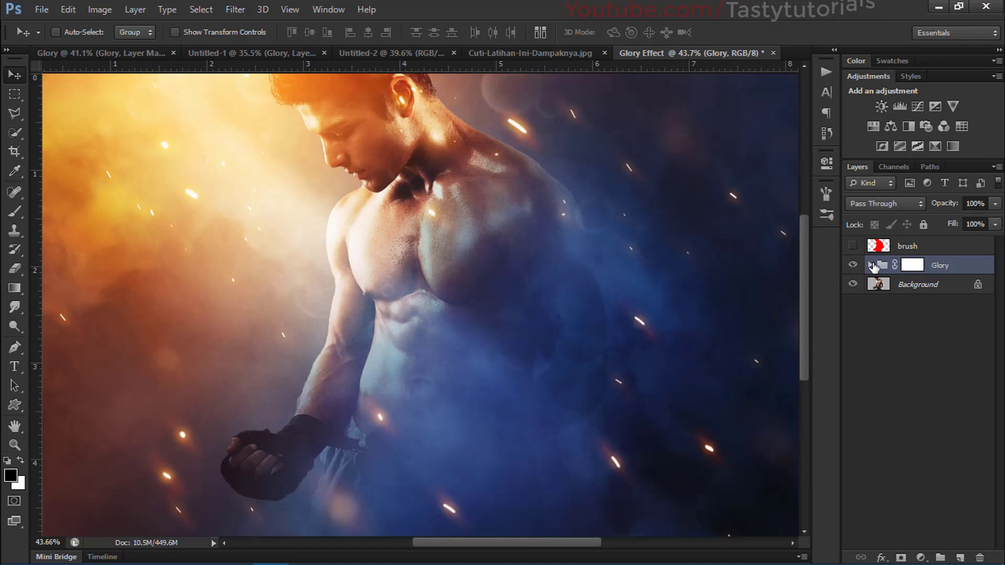
click(870, 265)
scroll(967, 321, down, 5)
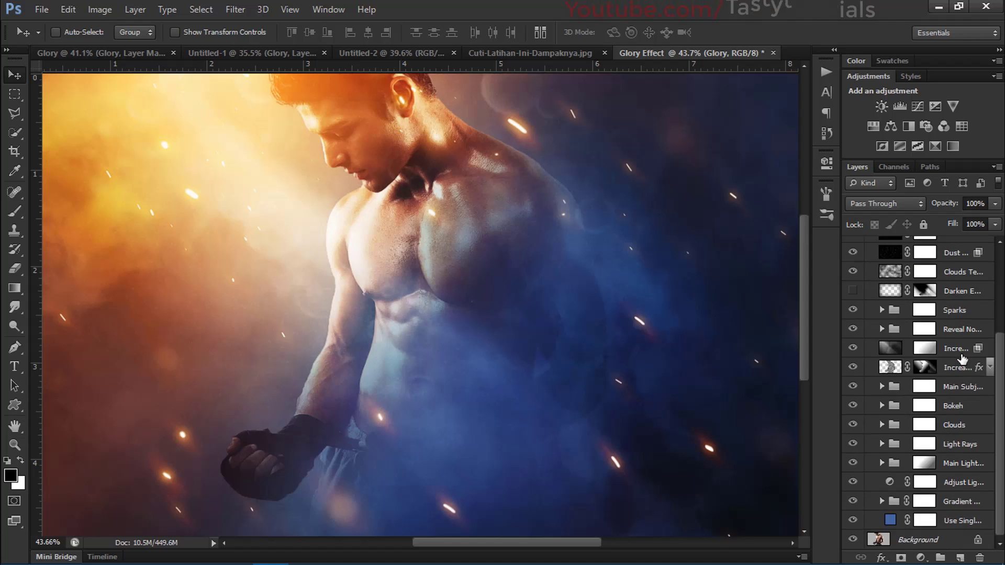
scroll(961, 329, up, 5)
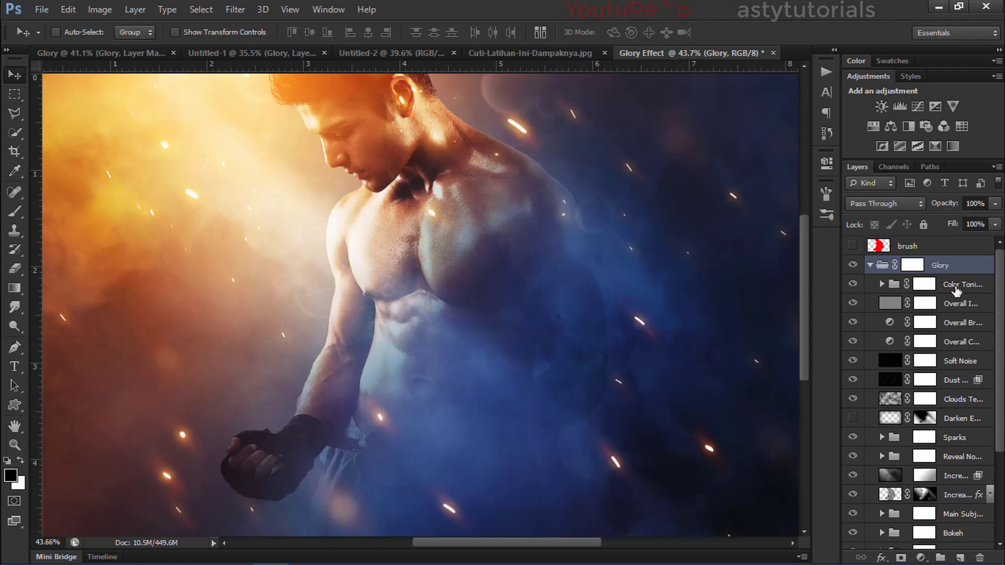
click(885, 287)
click(881, 284)
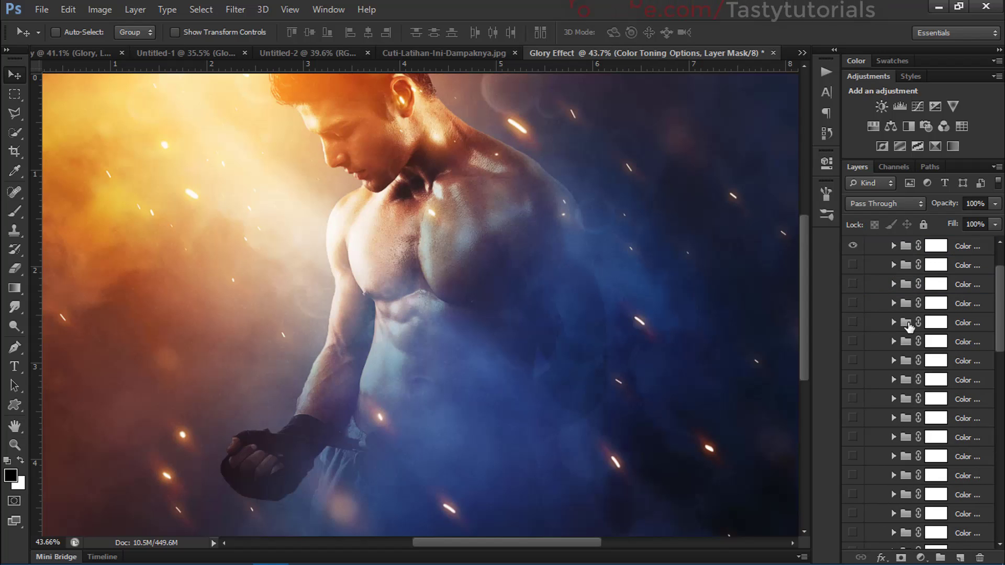
scroll(854, 321, up, 2)
- Preview the second, third and fourth colour toning variants, then restore the first
click(853, 323)
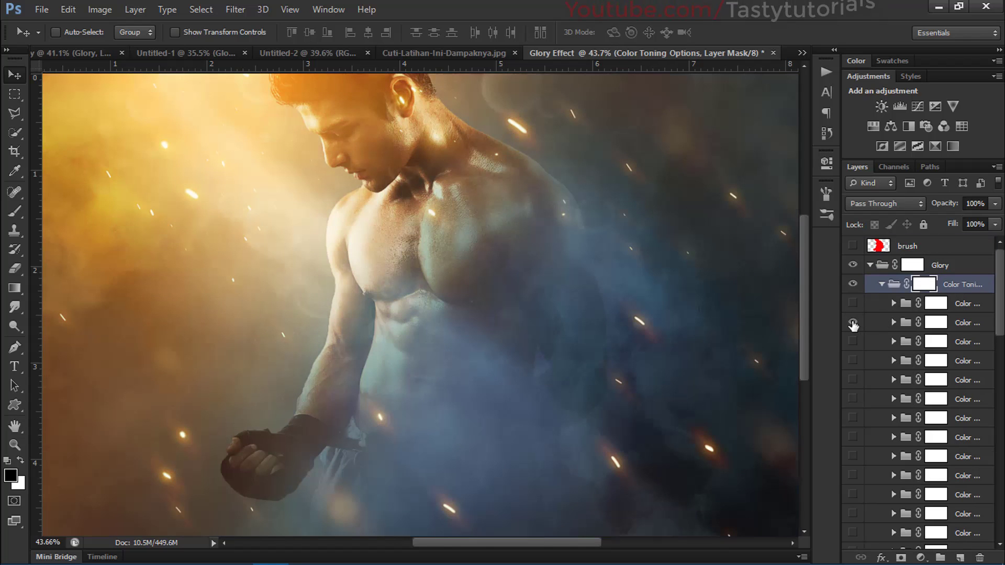
click(853, 342)
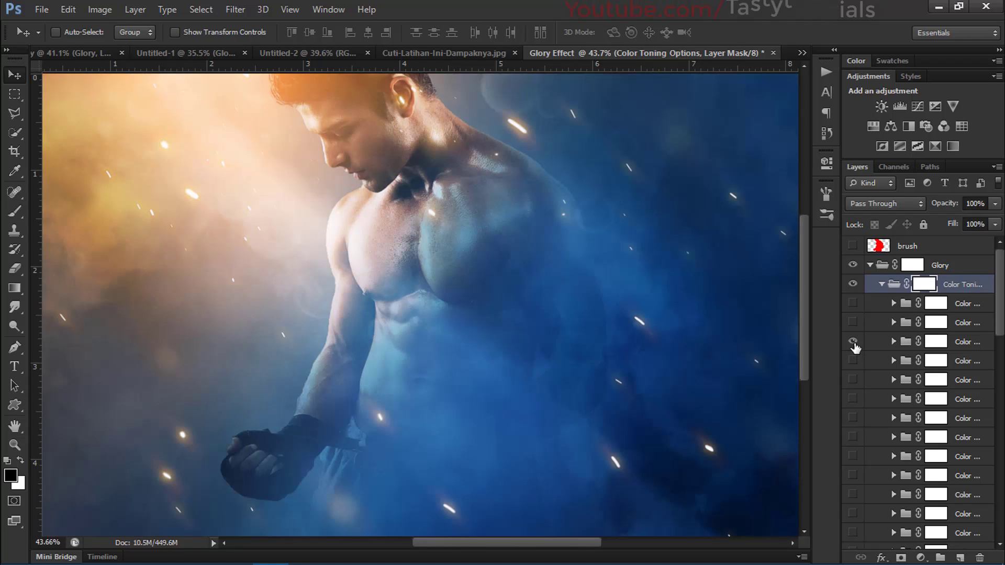
click(853, 361)
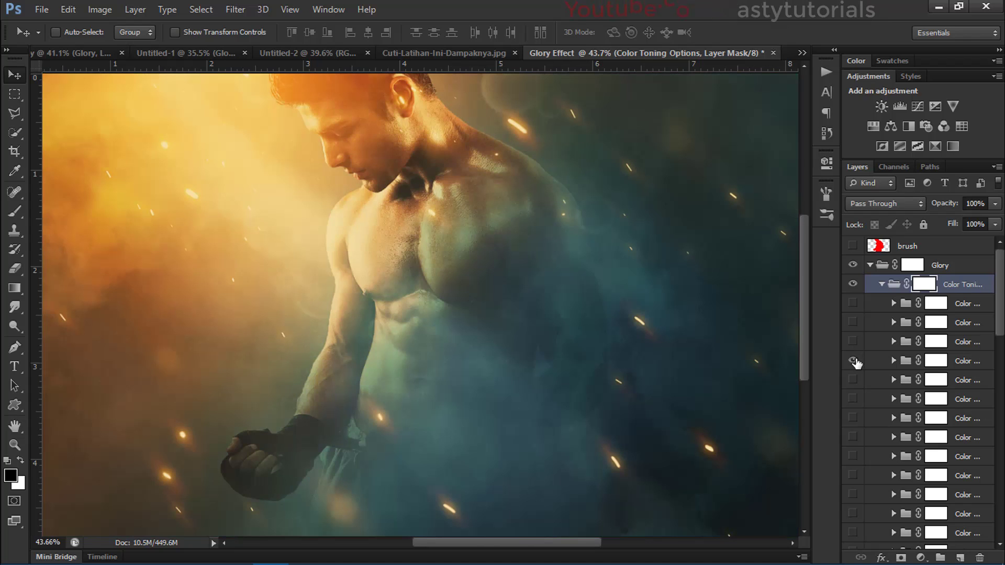
click(853, 361)
click(853, 303)
scroll(890, 314, down, 6)
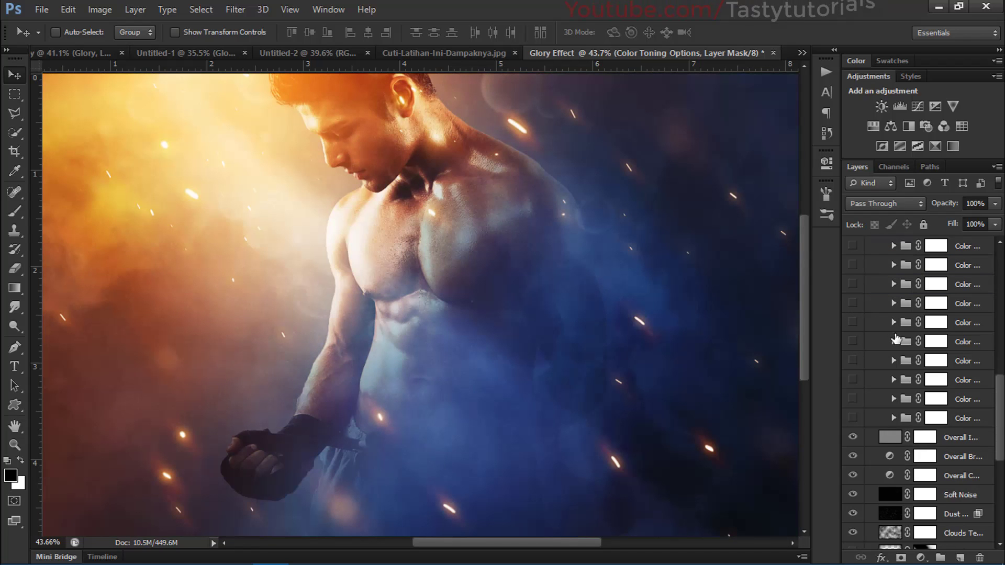
scroll(896, 340, up, 1)
scroll(1000, 409, up, 5)
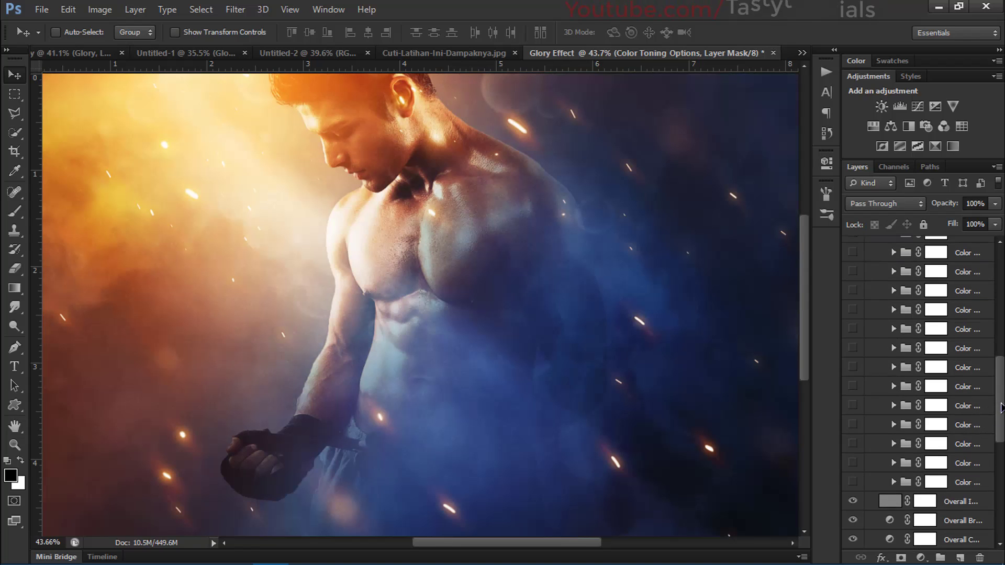
- Collapse Color Toning, compare Overall Image Sharpening on and off, then duplicate it
click(883, 284)
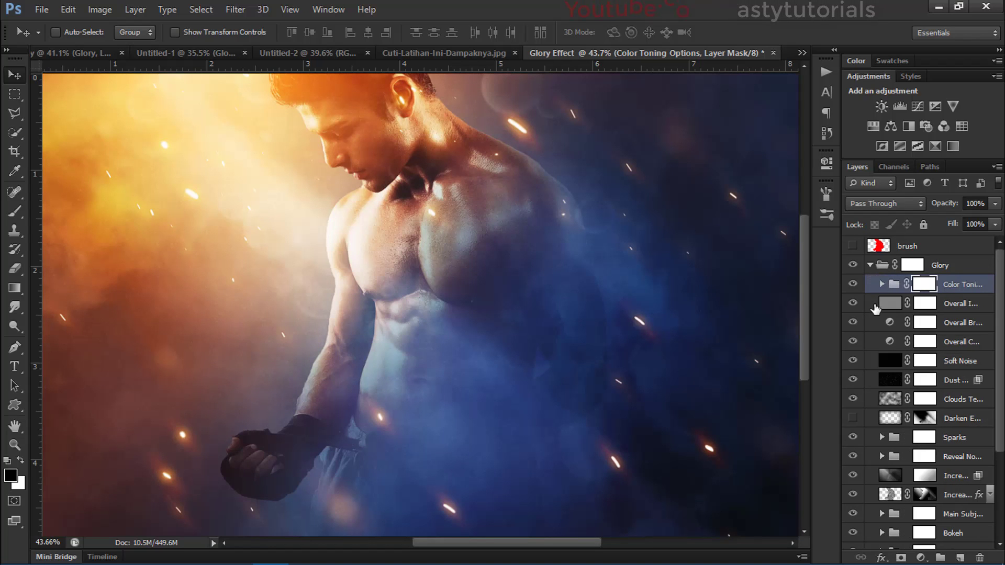
click(959, 304)
click(852, 304)
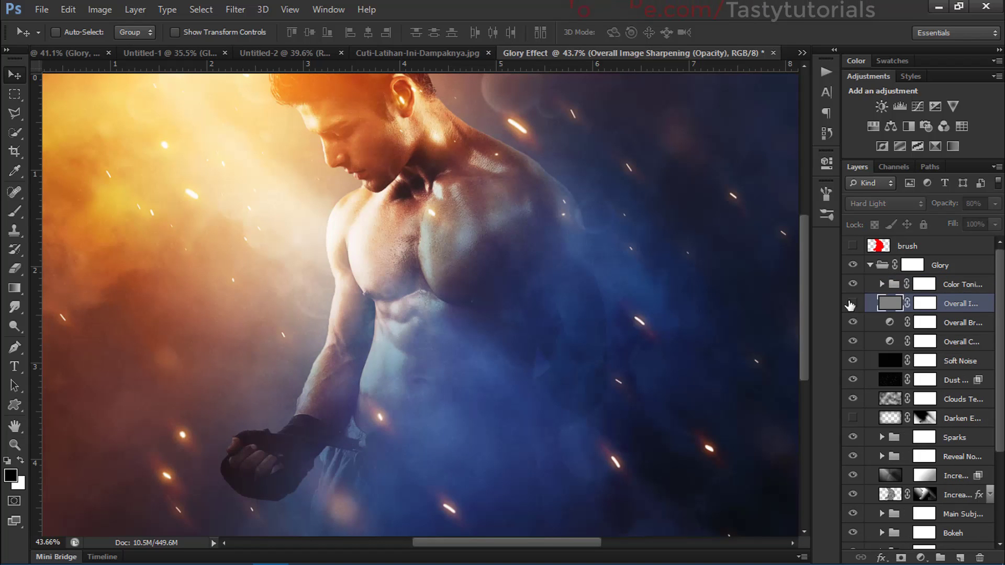
click(852, 303)
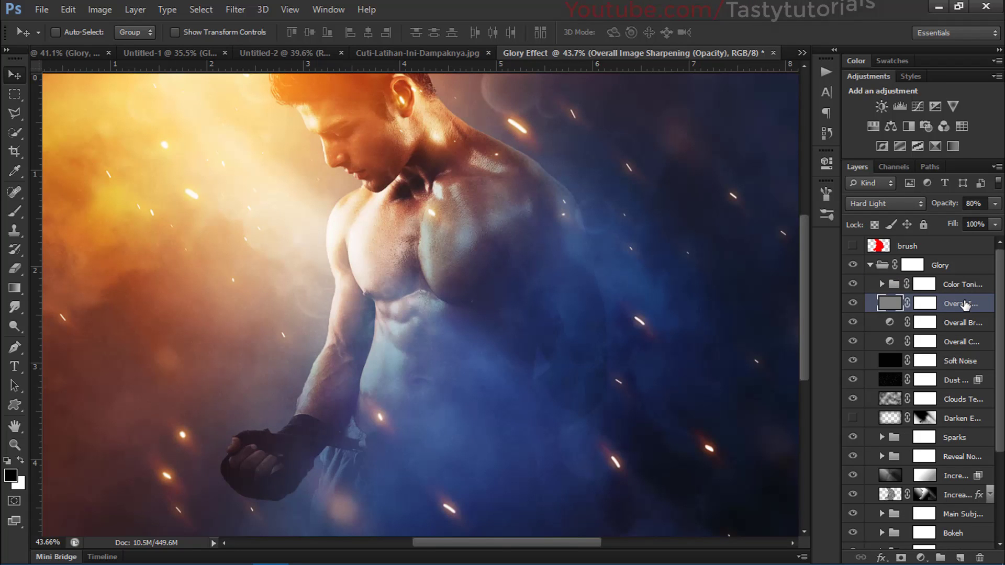
key(ctrl+j)
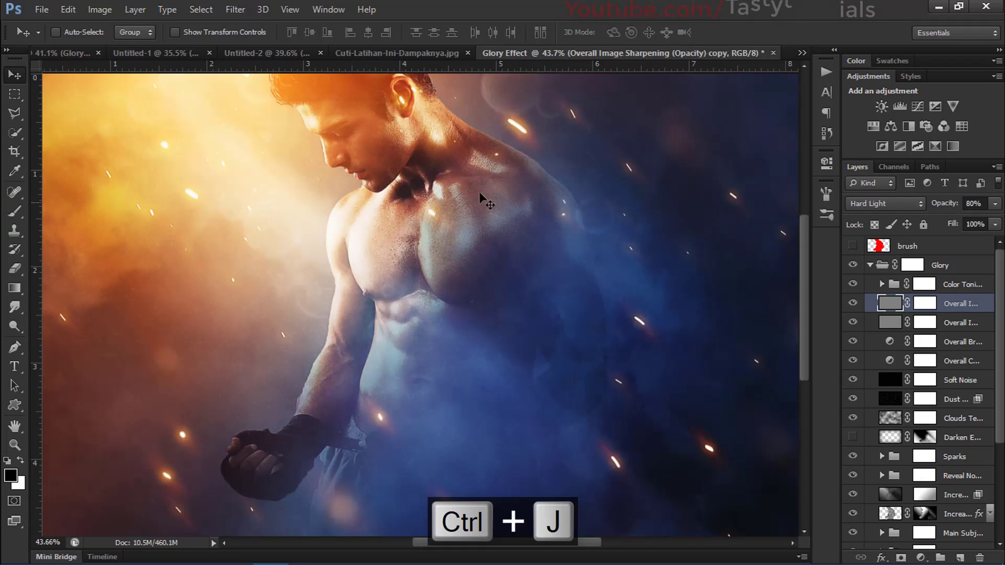
- Compare the Dust Particles layer on and off, then duplicate it with Ctrl+J
scroll(1000, 273, down, 3)
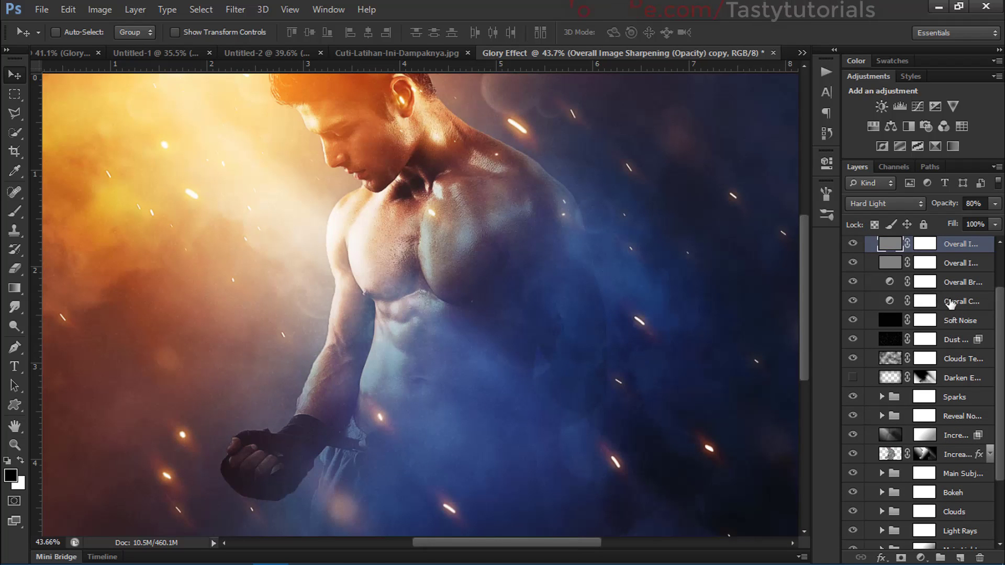
click(948, 321)
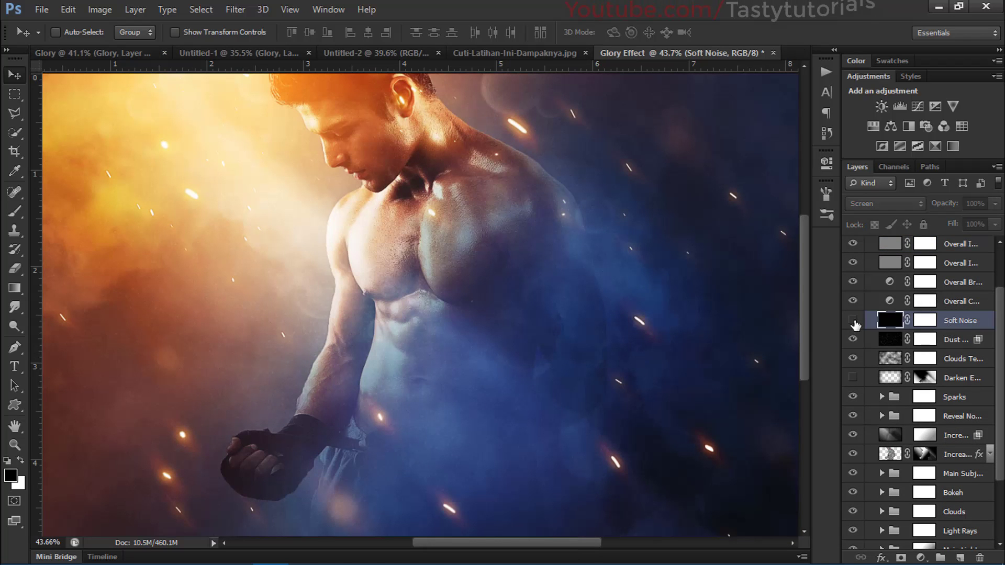
click(949, 340)
click(853, 340)
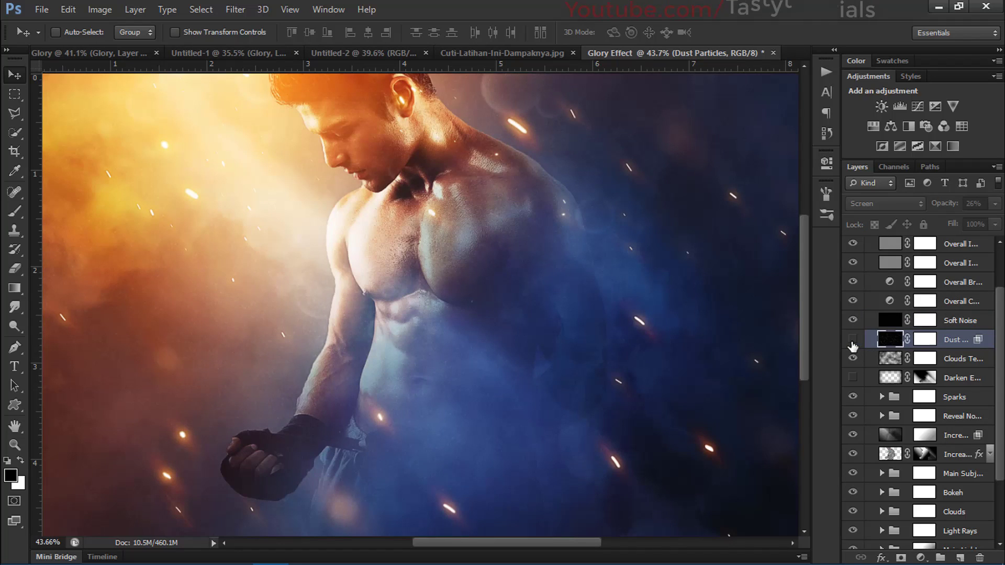
click(853, 341)
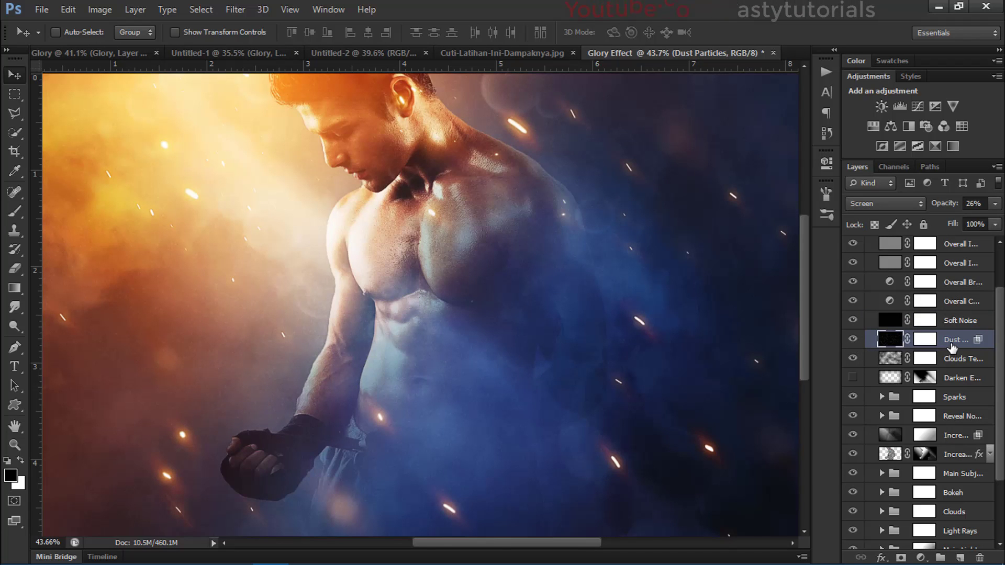
key(ctrl+j)
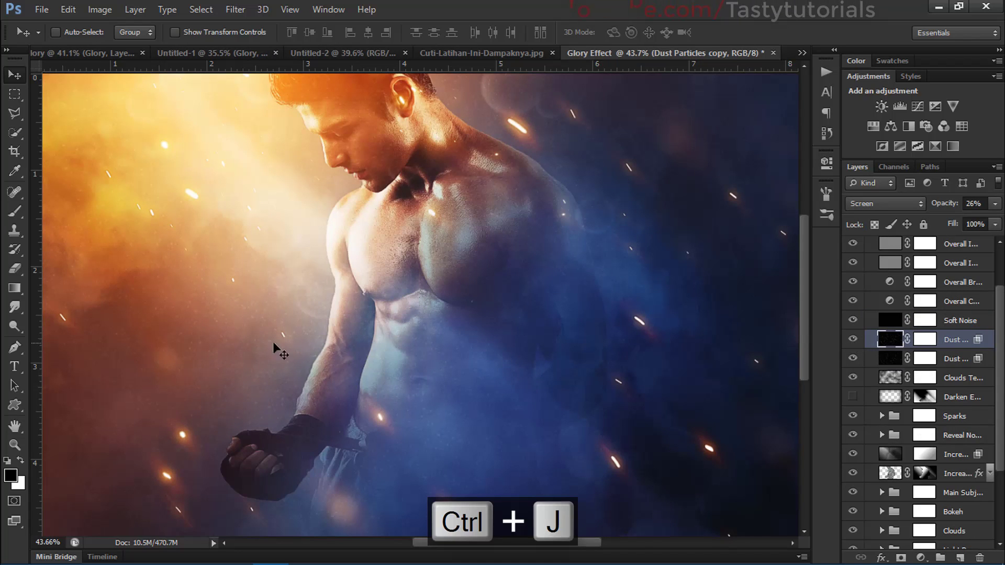
- Toggle the Clouds Texture layer and Sparks group off and on to compare their effects
scroll(913, 356, down, 2)
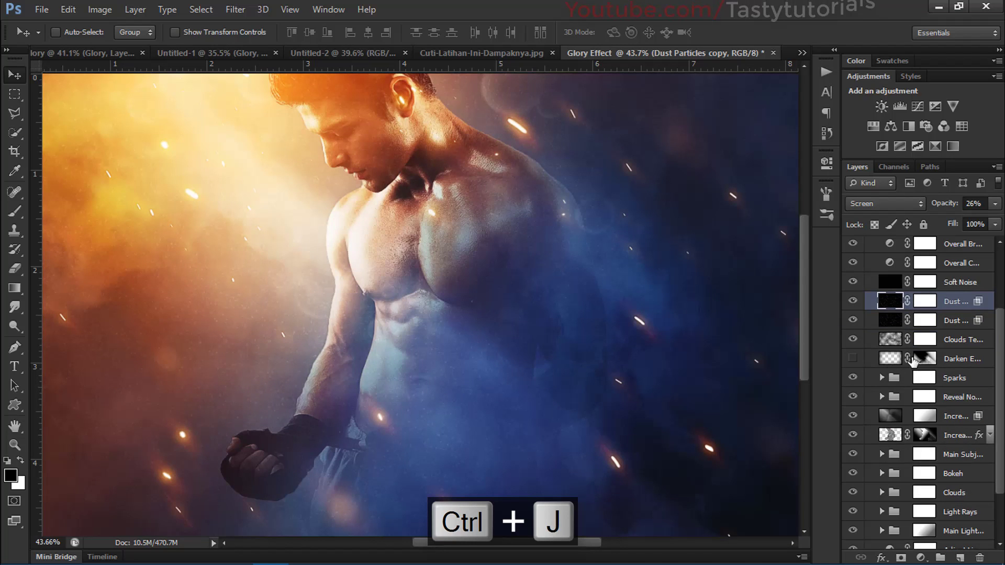
click(891, 340)
click(854, 342)
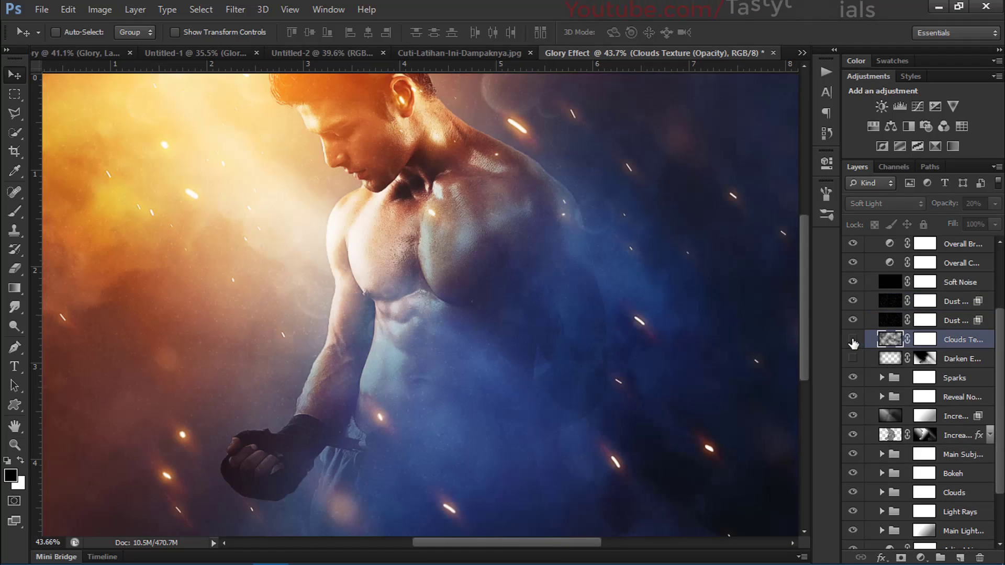
click(854, 342)
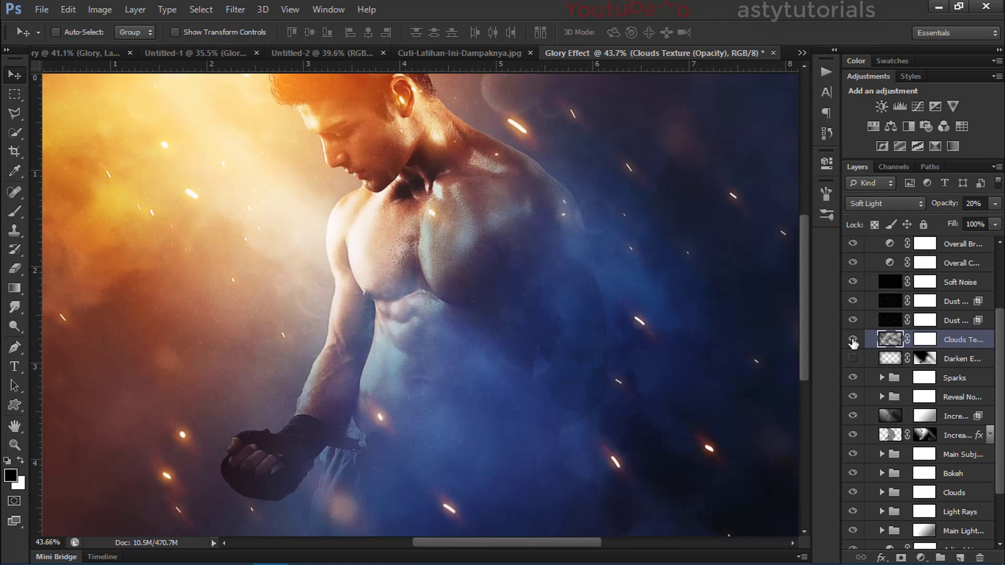
scroll(893, 378, down, 3)
click(894, 321)
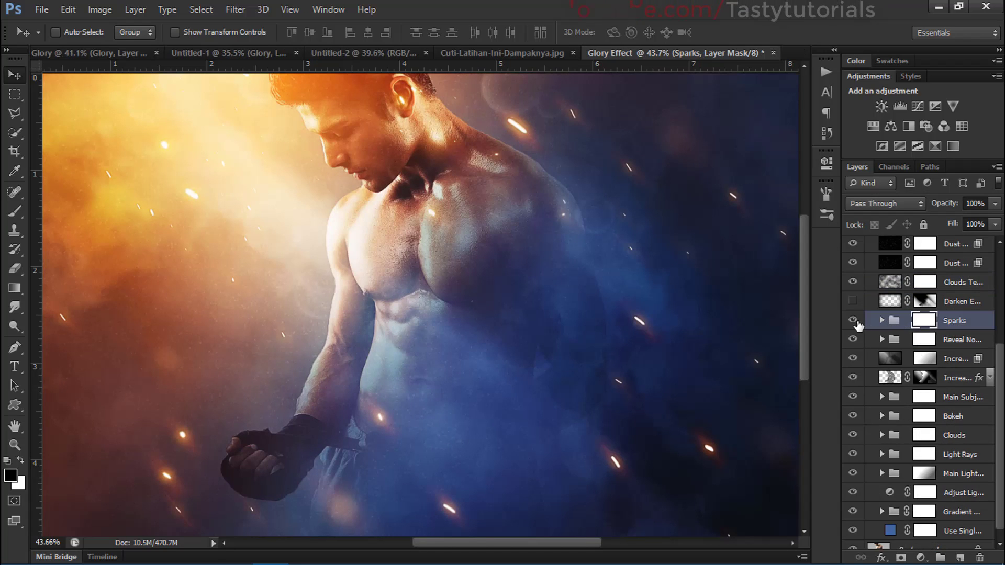
click(853, 321)
click(853, 321)
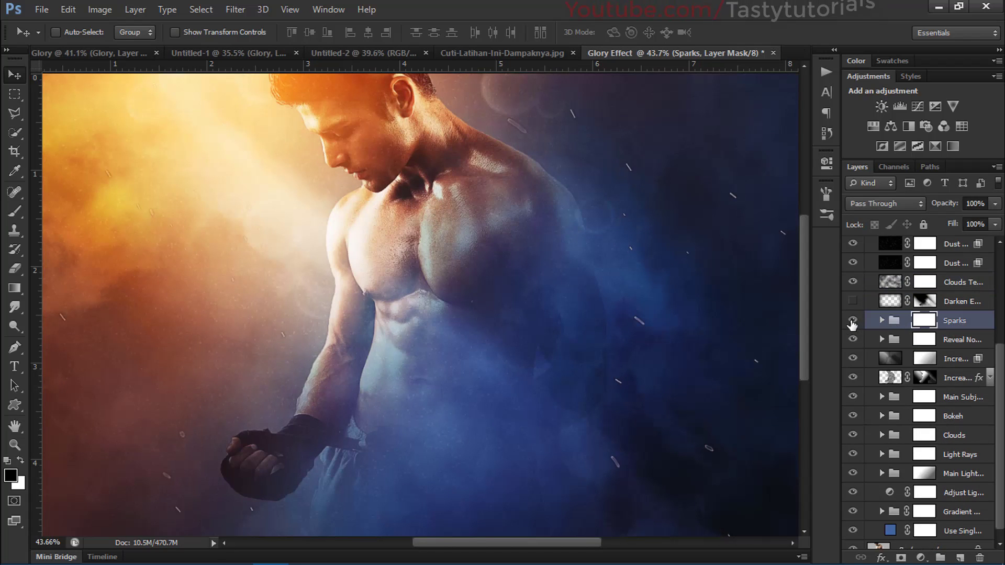
scroll(911, 361, down, 1)
- Toggle the Reveal Normal Photo group and Increase Light Source Radius layer to compare
click(952, 336)
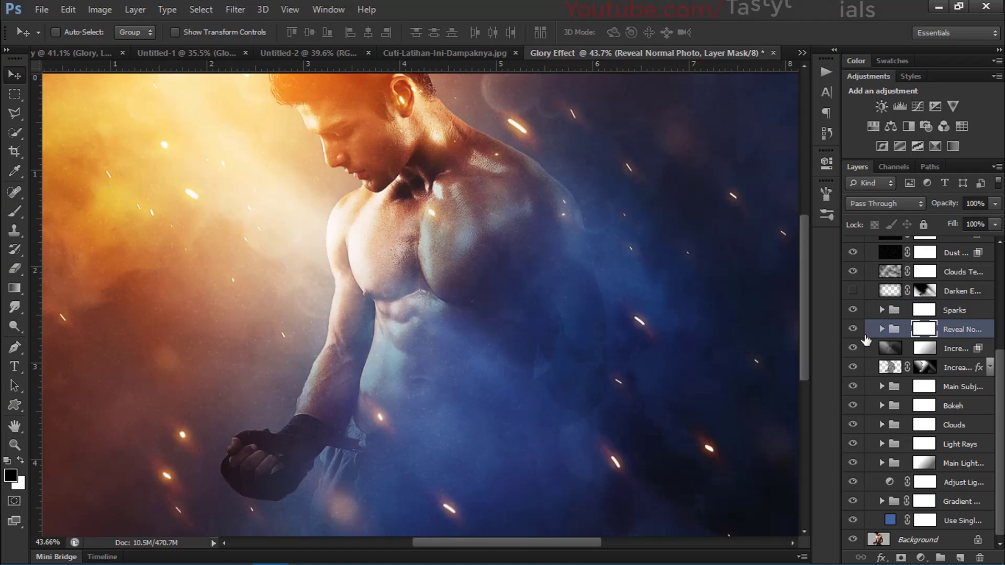
click(854, 330)
click(853, 330)
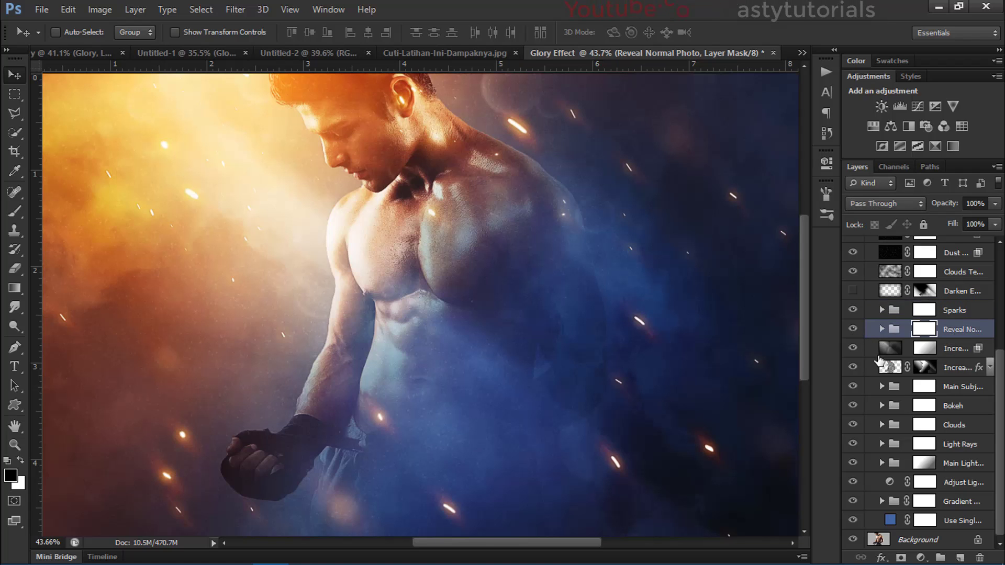
click(890, 348)
click(855, 351)
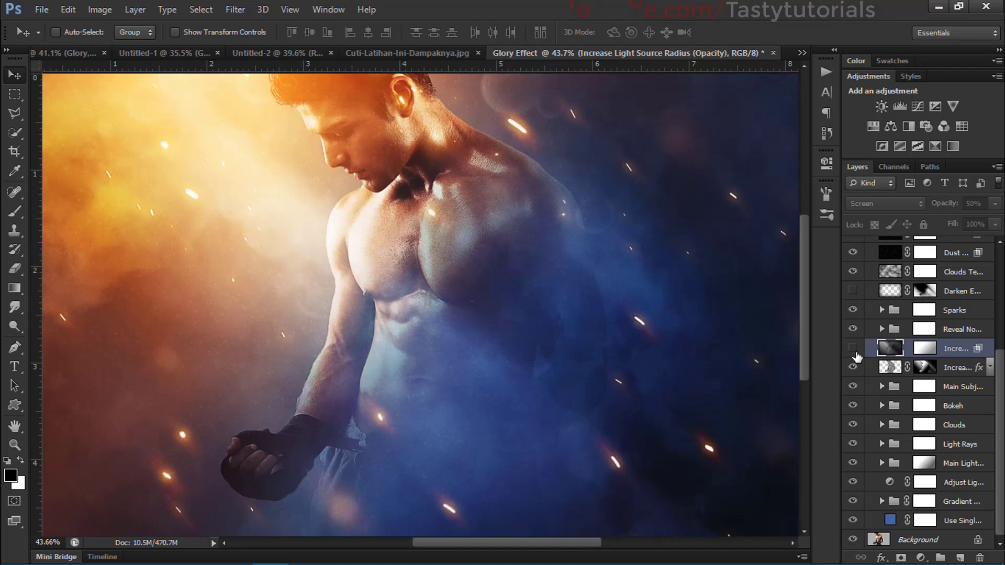
click(855, 352)
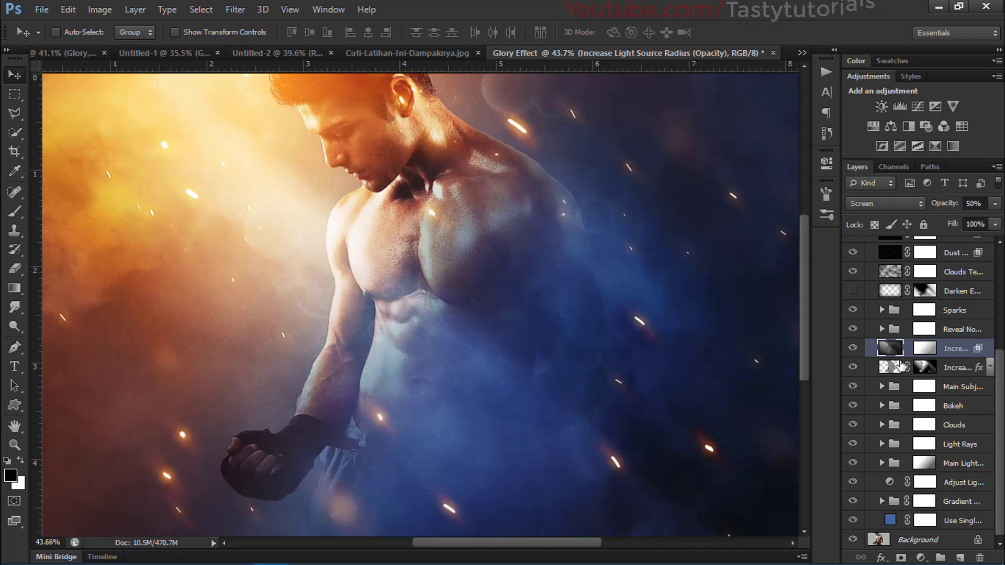
- Compare the Increase Subject Detail layer on and off, then duplicate it
click(878, 372)
click(855, 369)
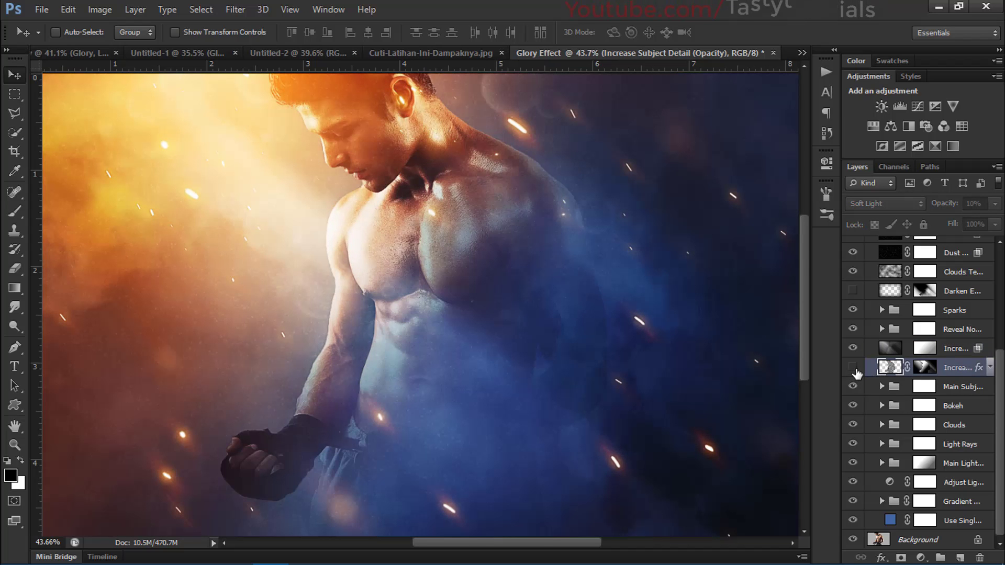
click(855, 370)
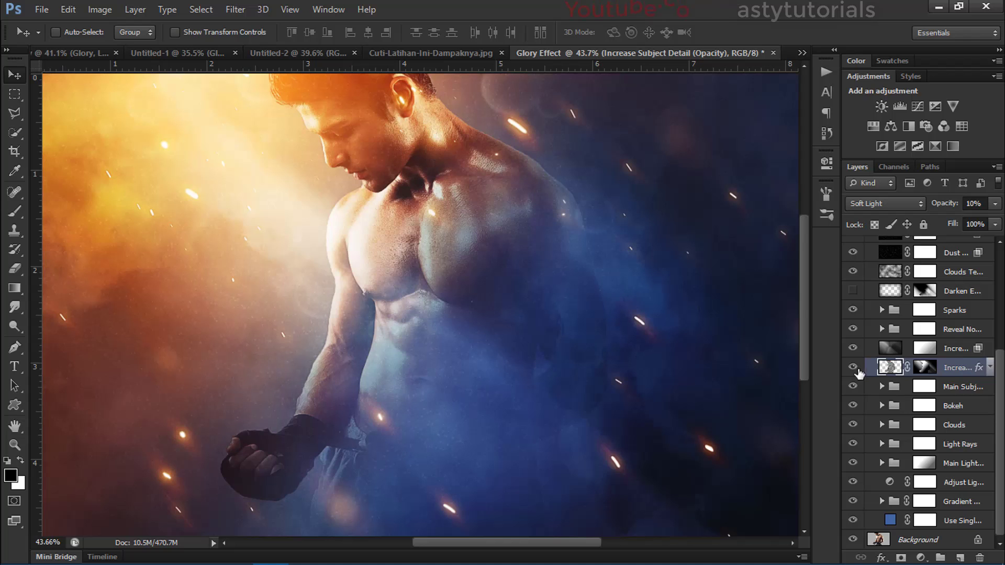
key(ctrl+j)
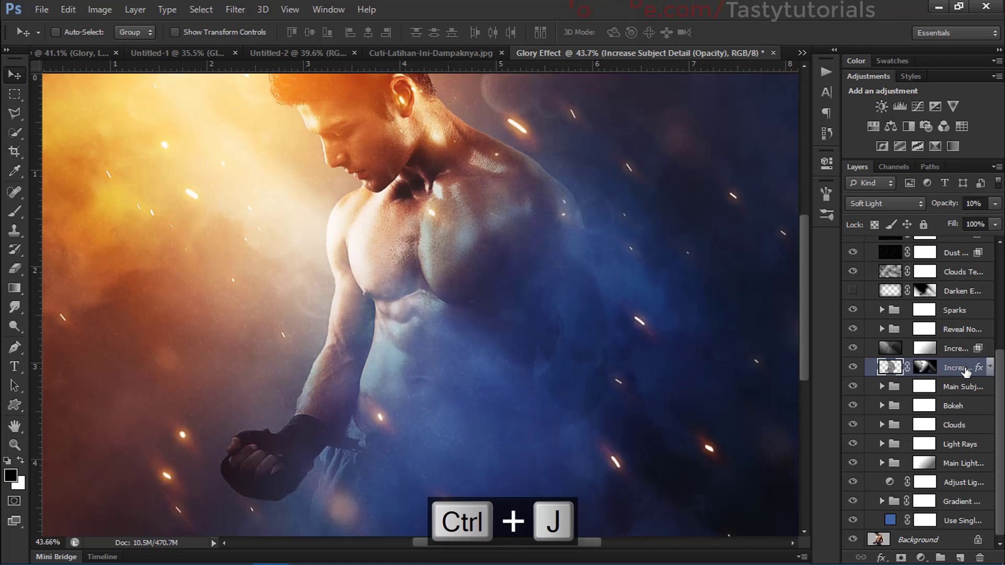
- Toggle the Main Subject Visibility and Bokeh groups off and on to compare
scroll(557, 359, down, 3)
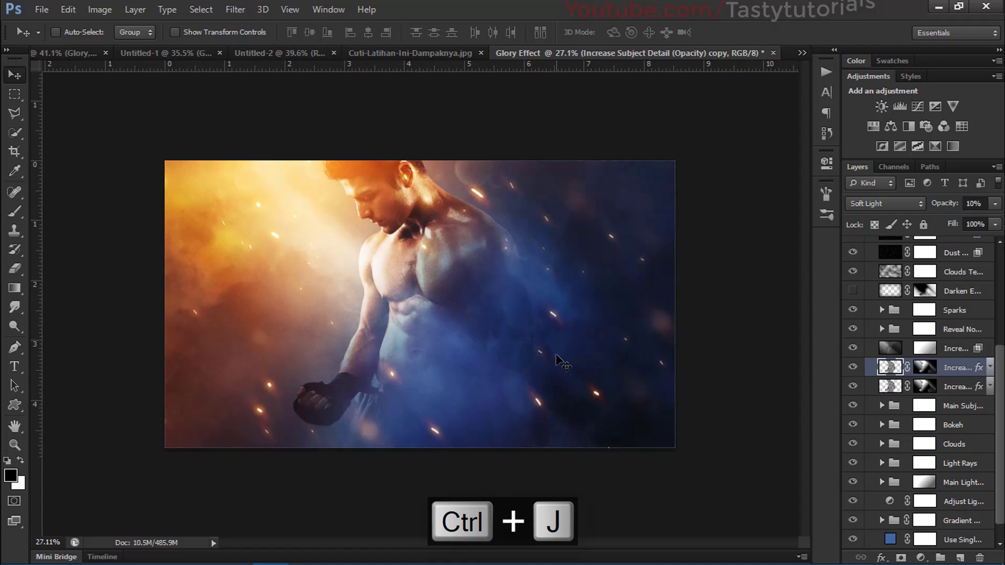
scroll(563, 362, up, 2)
scroll(915, 387, down, 1)
click(961, 388)
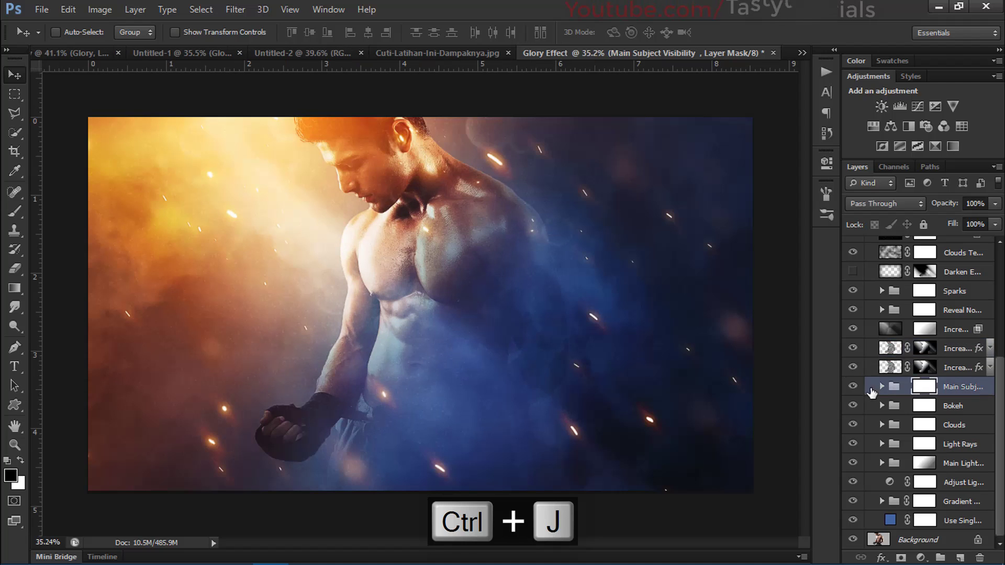
click(854, 387)
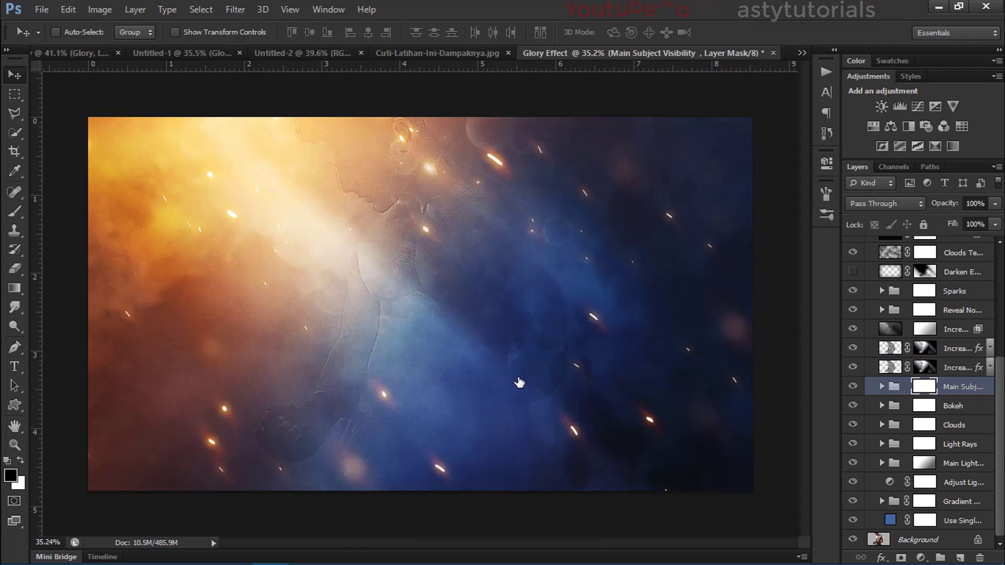
click(953, 406)
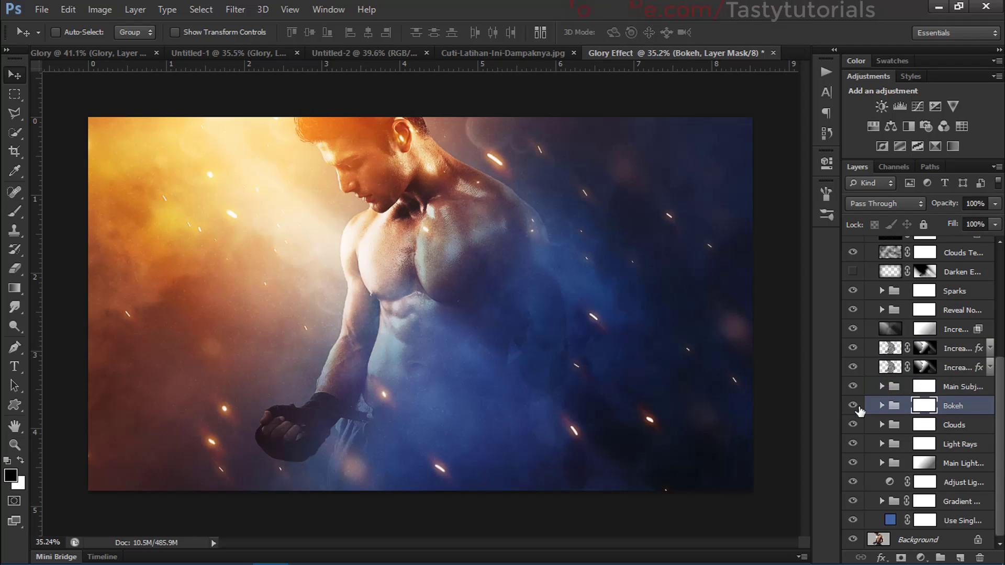
click(854, 407)
click(854, 406)
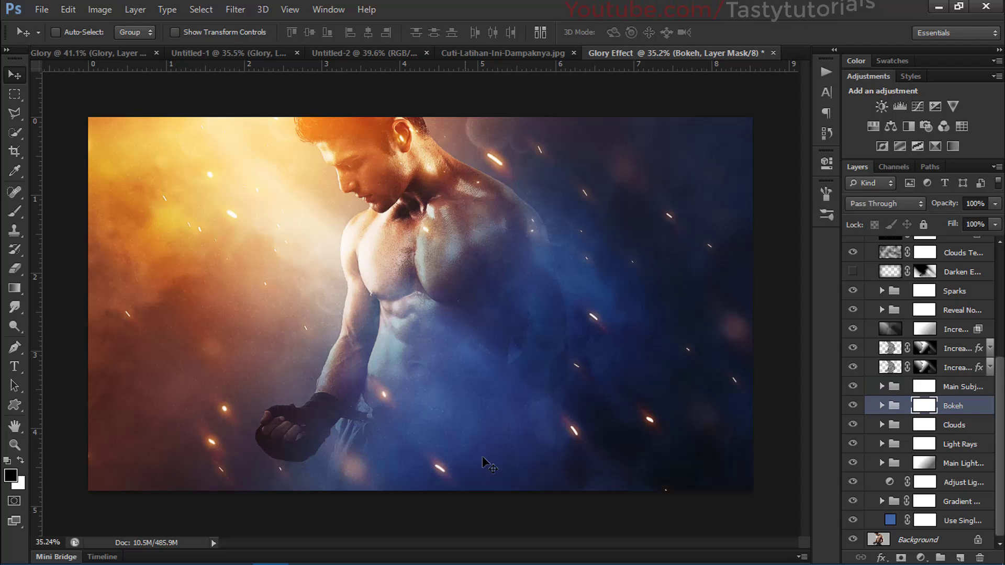
- Compare the Light Rays group on and off, then duplicate it with Ctrl+J
click(973, 447)
click(850, 445)
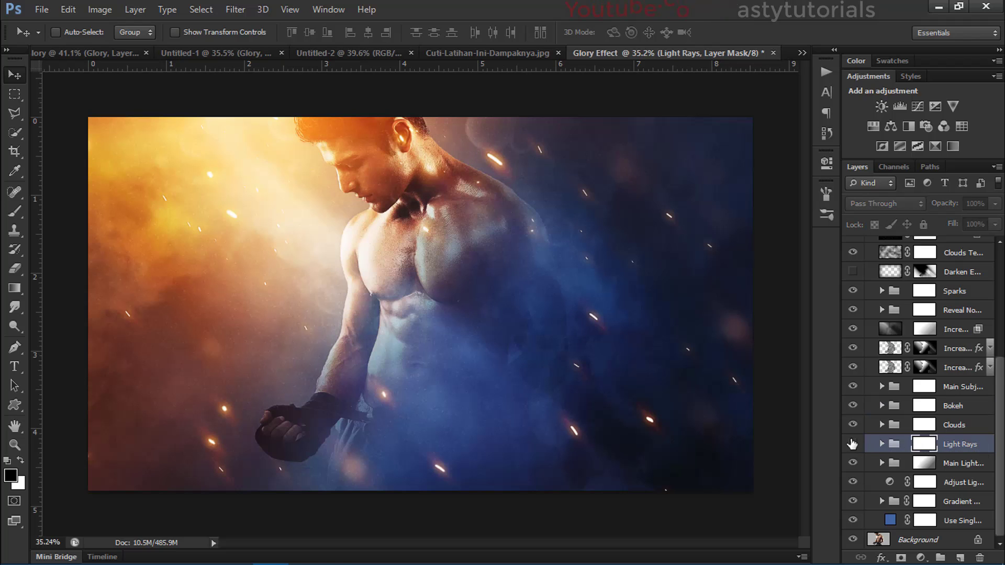
click(852, 444)
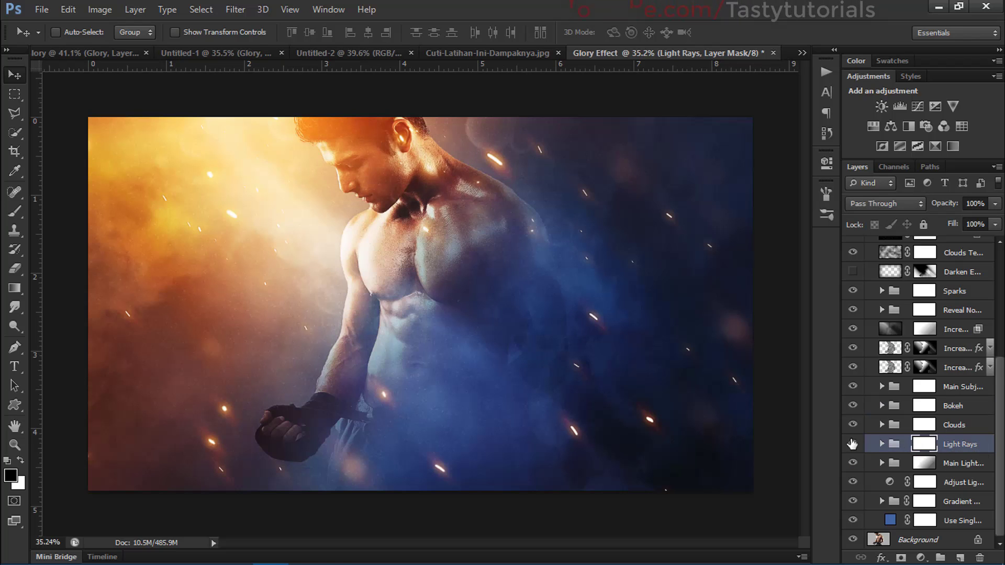
key(ctrl+j)
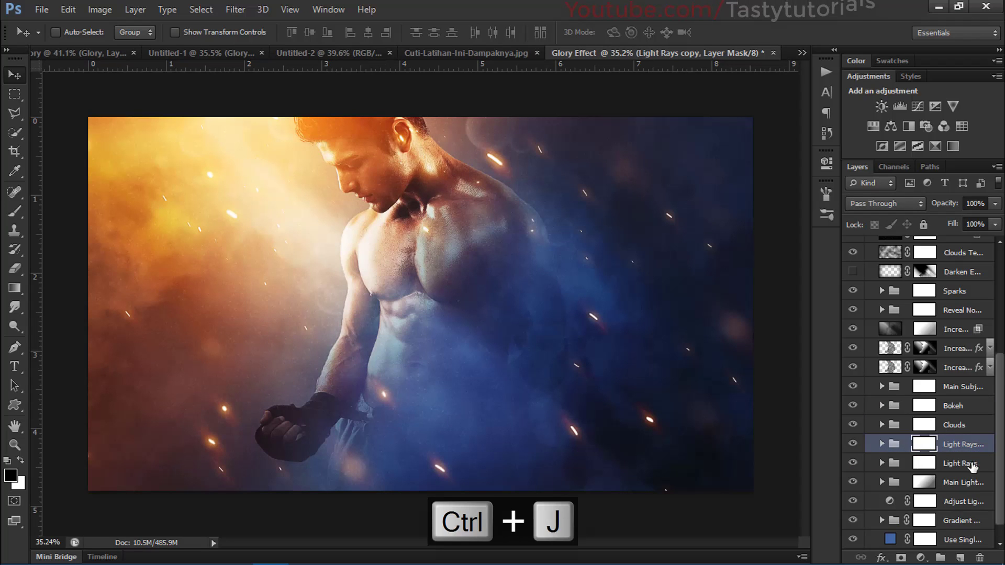
- Expand Main Lighting Setup and compare its Boost Light Intensity layer on and off
scroll(907, 500, down, 1)
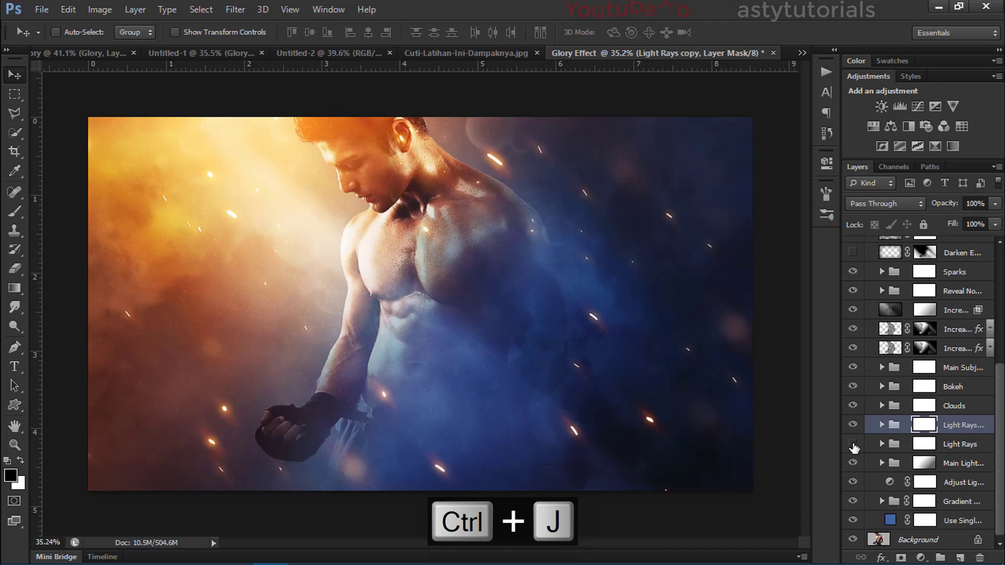
click(853, 469)
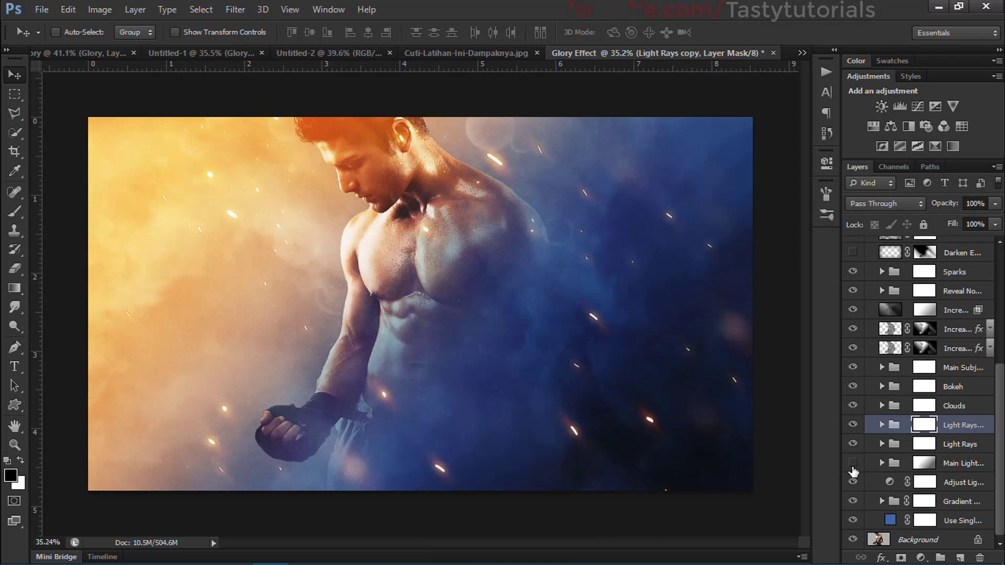
click(853, 465)
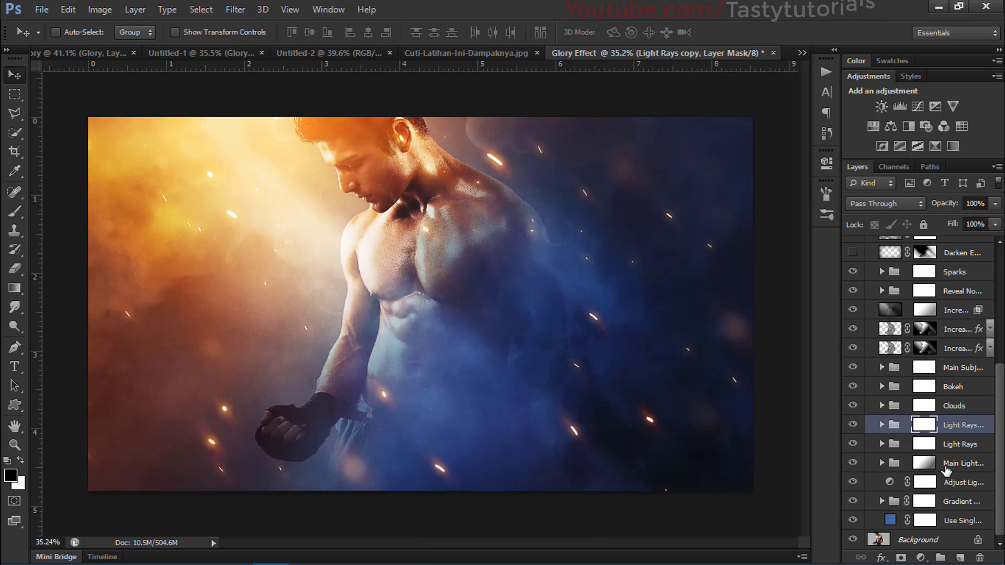
click(965, 466)
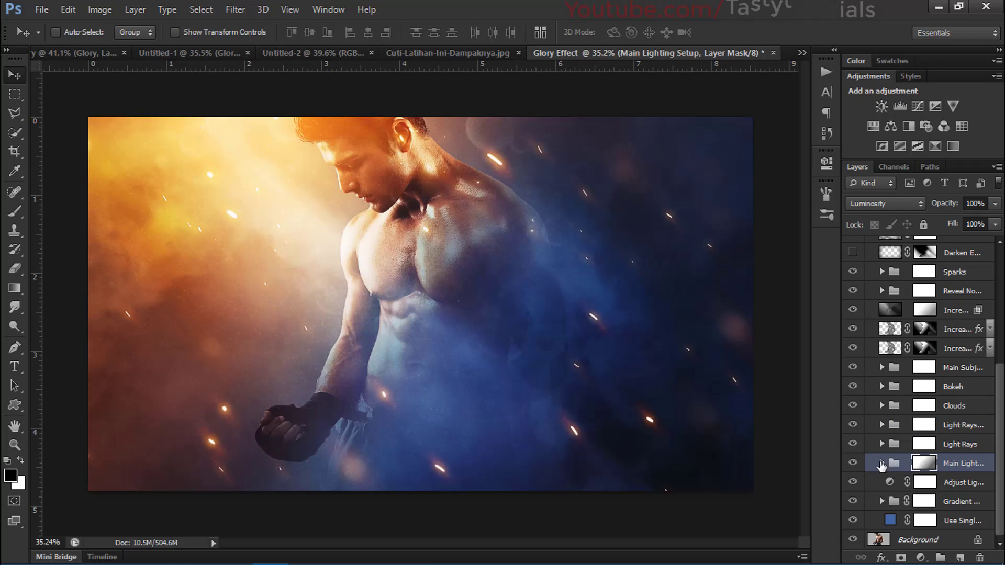
click(883, 464)
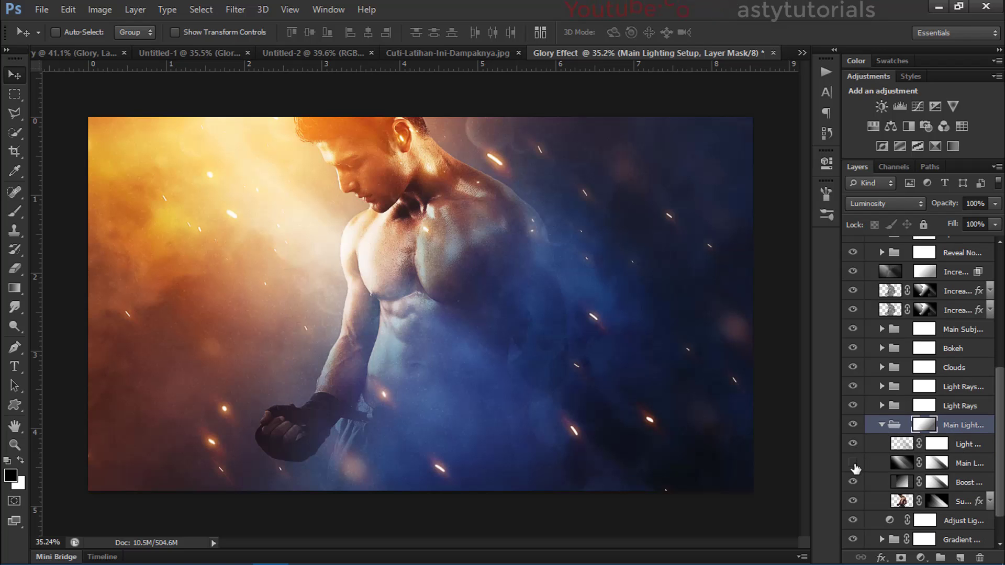
click(854, 464)
click(854, 483)
click(853, 483)
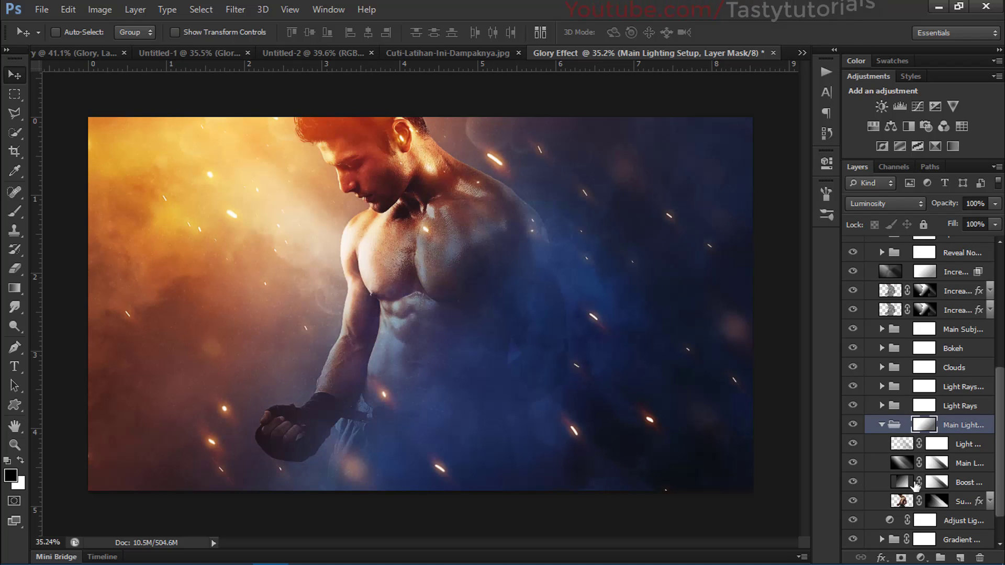
click(979, 483)
- Duplicate Boost Light Intensity, undo it with Ctrl+Alt+Z, and collapse Main Lighting Setup
key(ctrl+j)
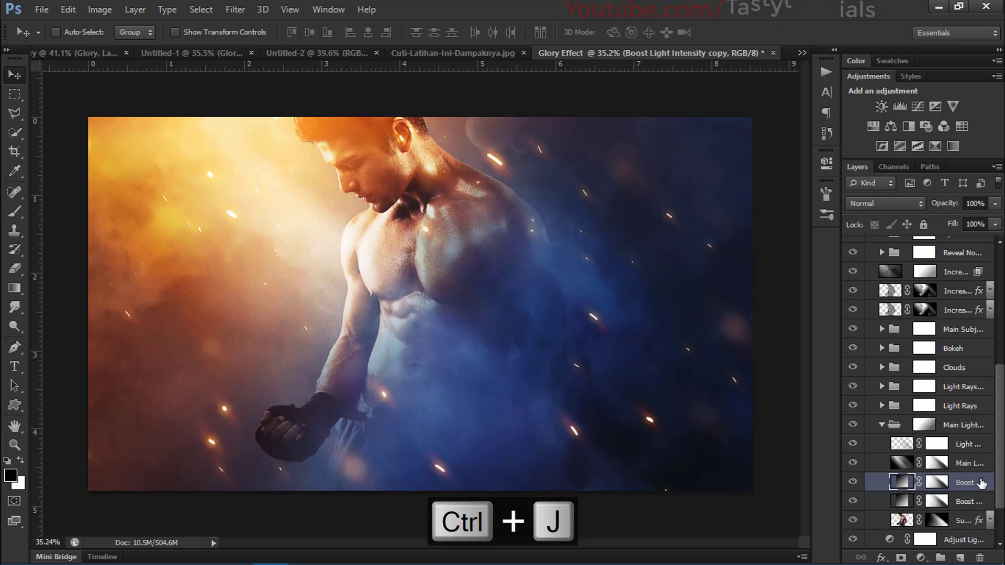
key(ctrl+alt+z)
key(ctrl+alt+z)
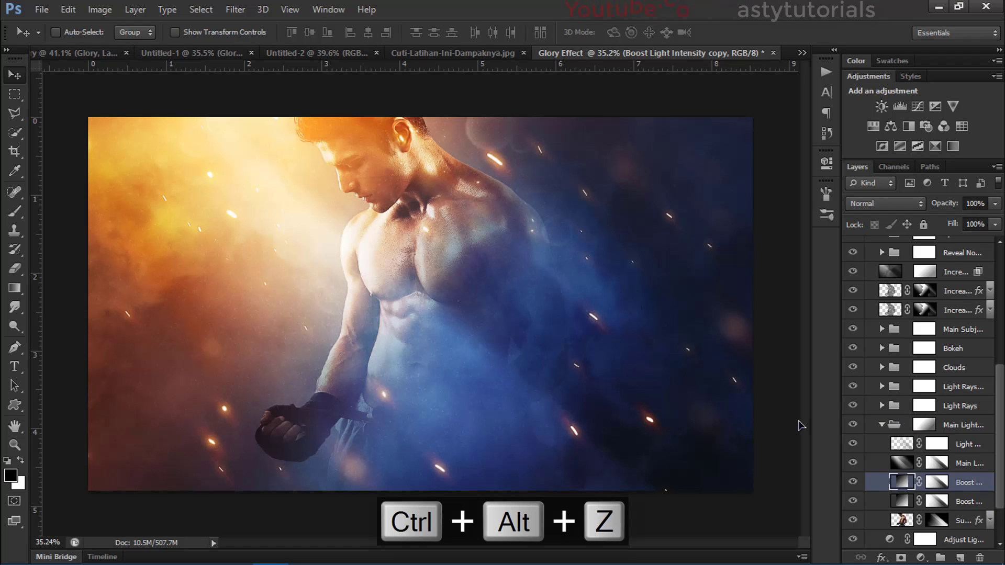
click(883, 426)
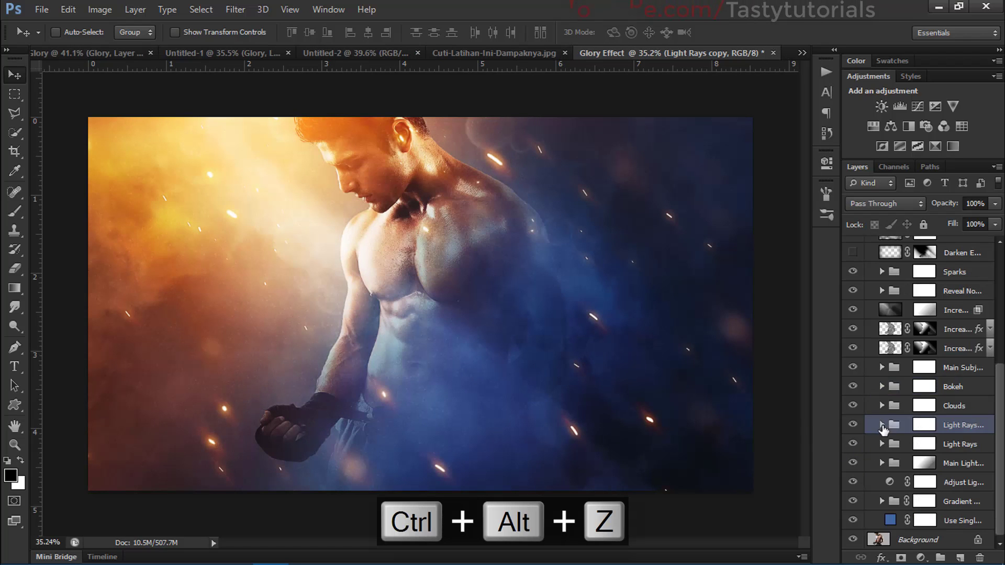
- Toggle the Gradient Color Options group's visibility to compare it across the whole composite
click(924, 483)
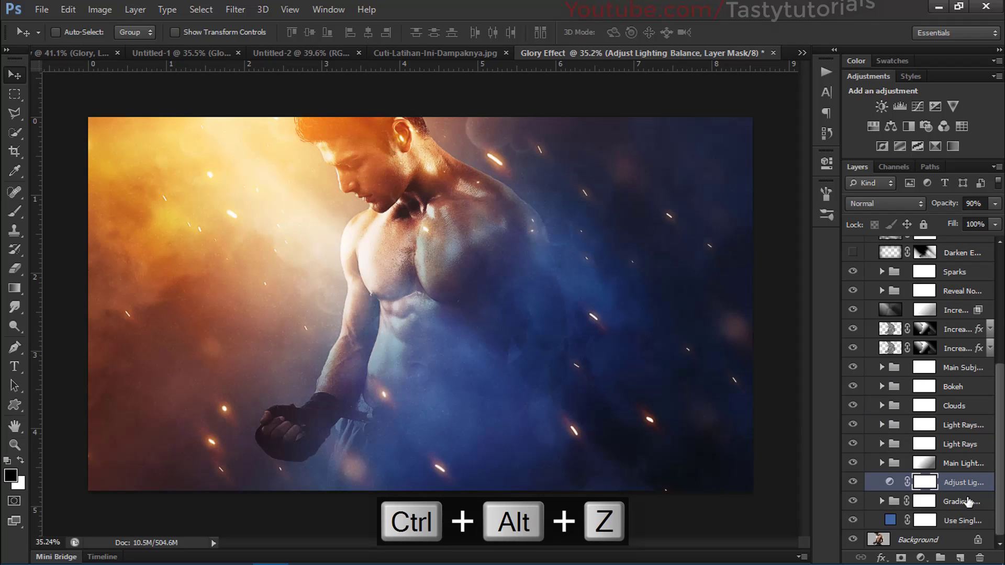
click(924, 501)
click(853, 501)
click(853, 501)
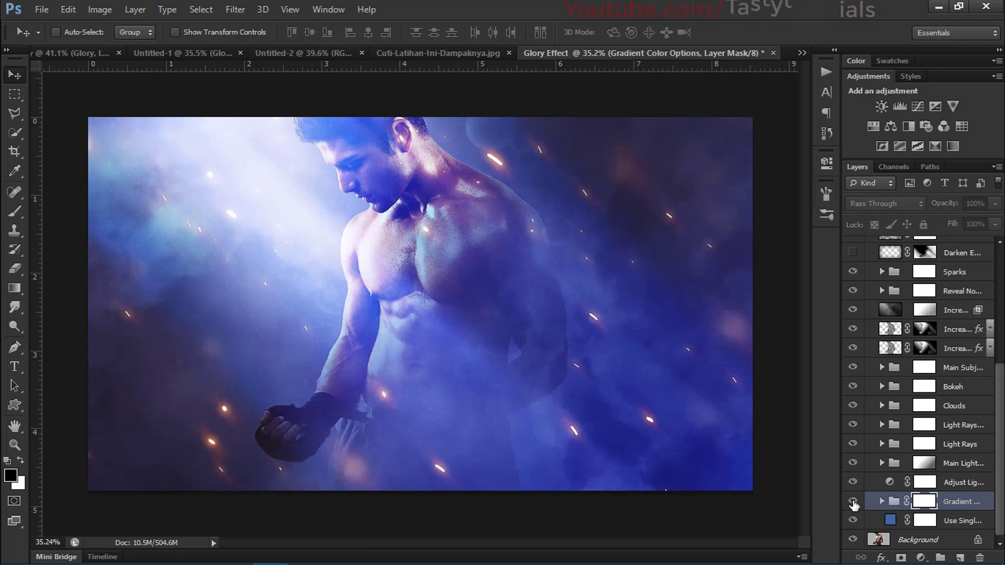
click(854, 501)
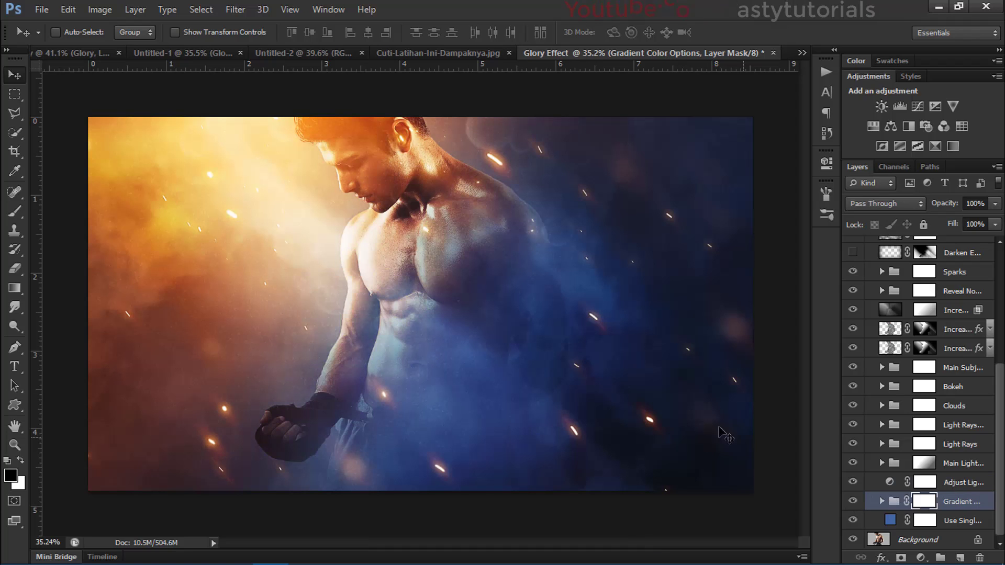
scroll(859, 503, up, 2)
scroll(853, 513, down, 2)
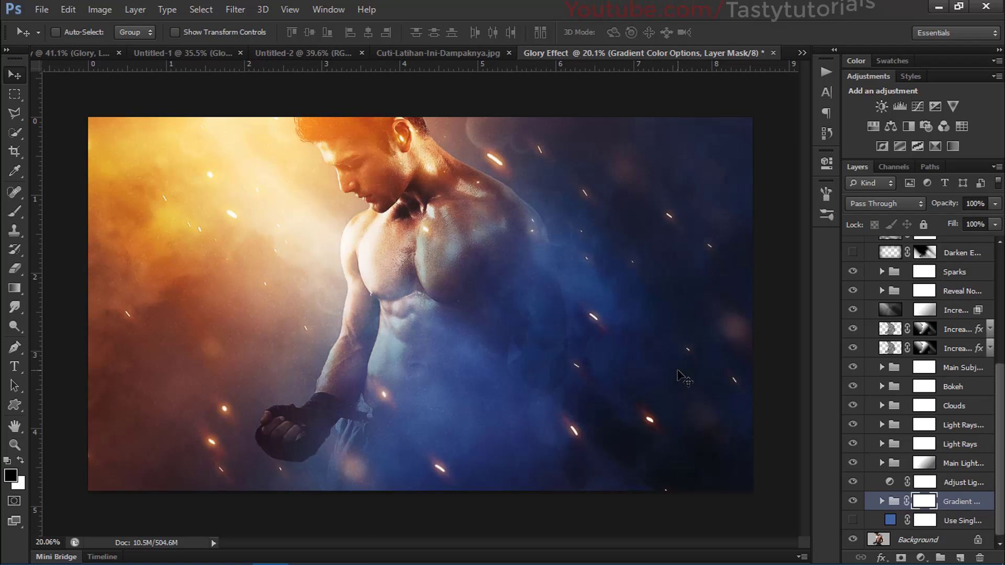
key(ctrl+minus)
key(ctrl+plus)
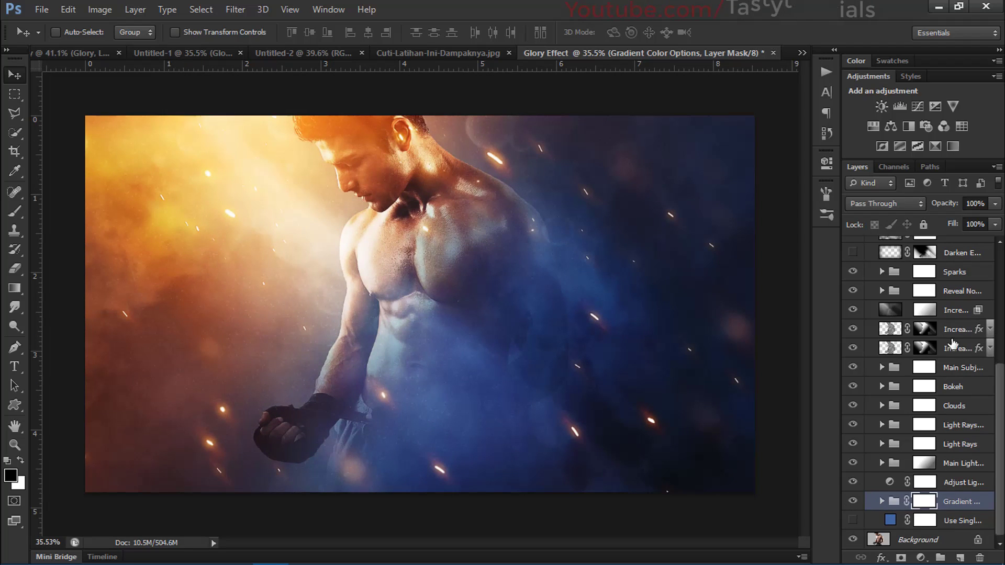
scroll(884, 318, up, 3)
scroll(883, 317, up, 3)
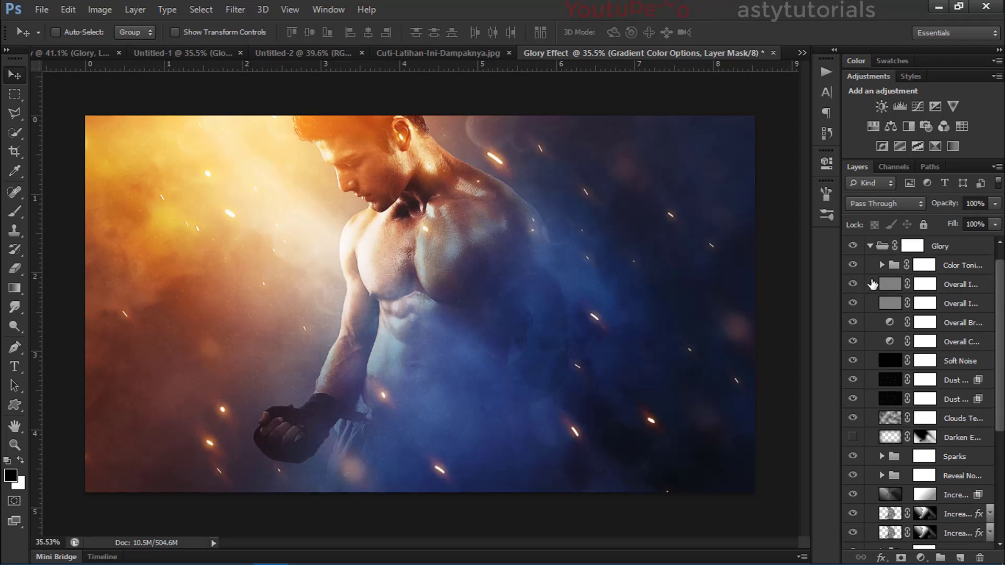
click(870, 265)
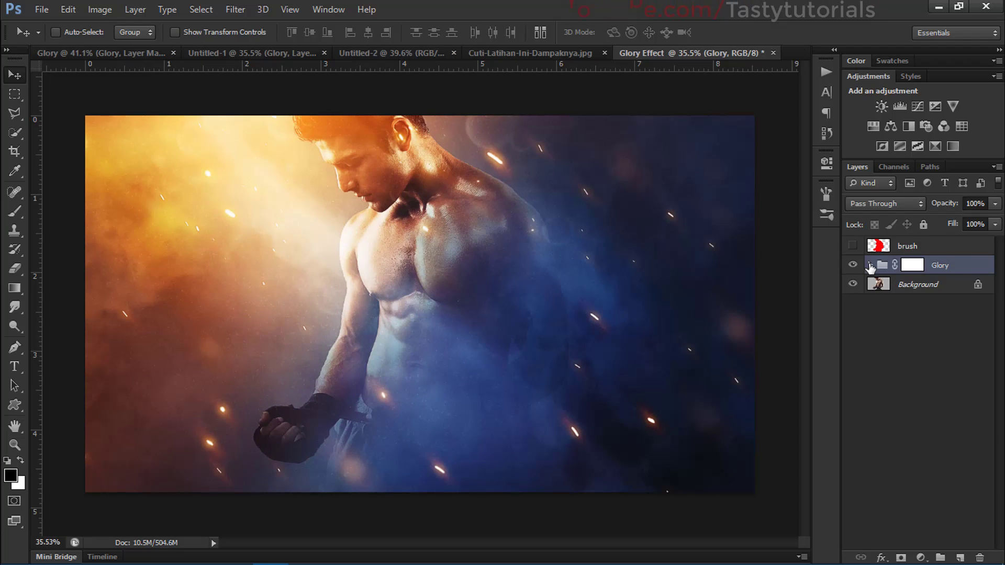